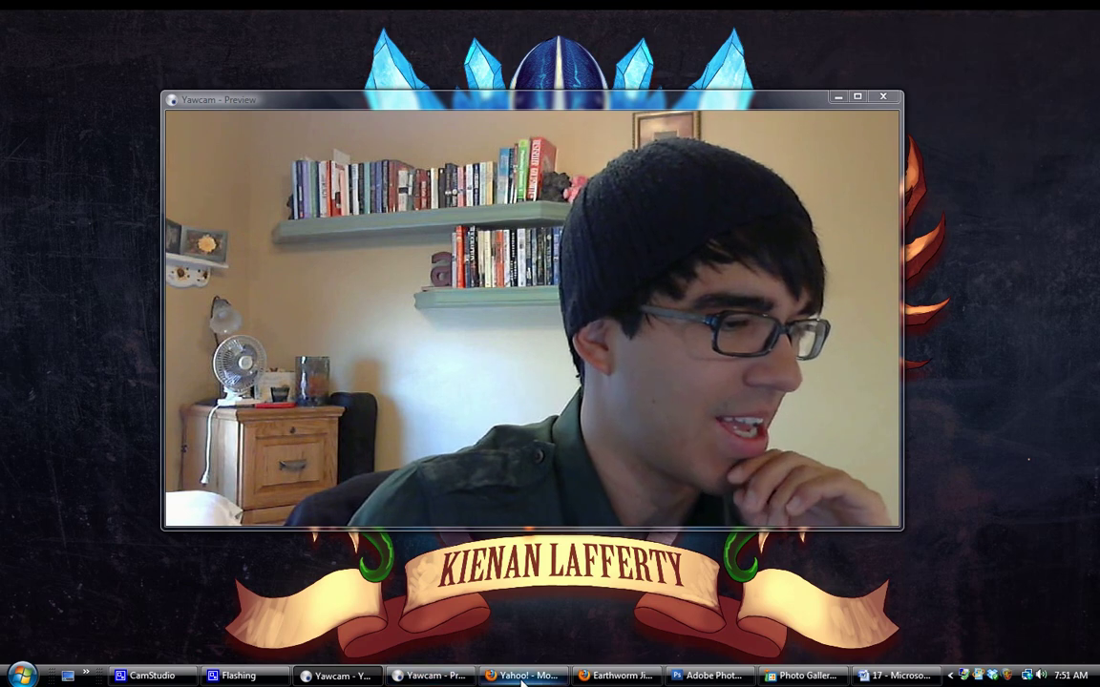
Step: Switch to the browser with the Earthworm Jim video and move the webcam preview aside to uncover the player
click(637, 681)
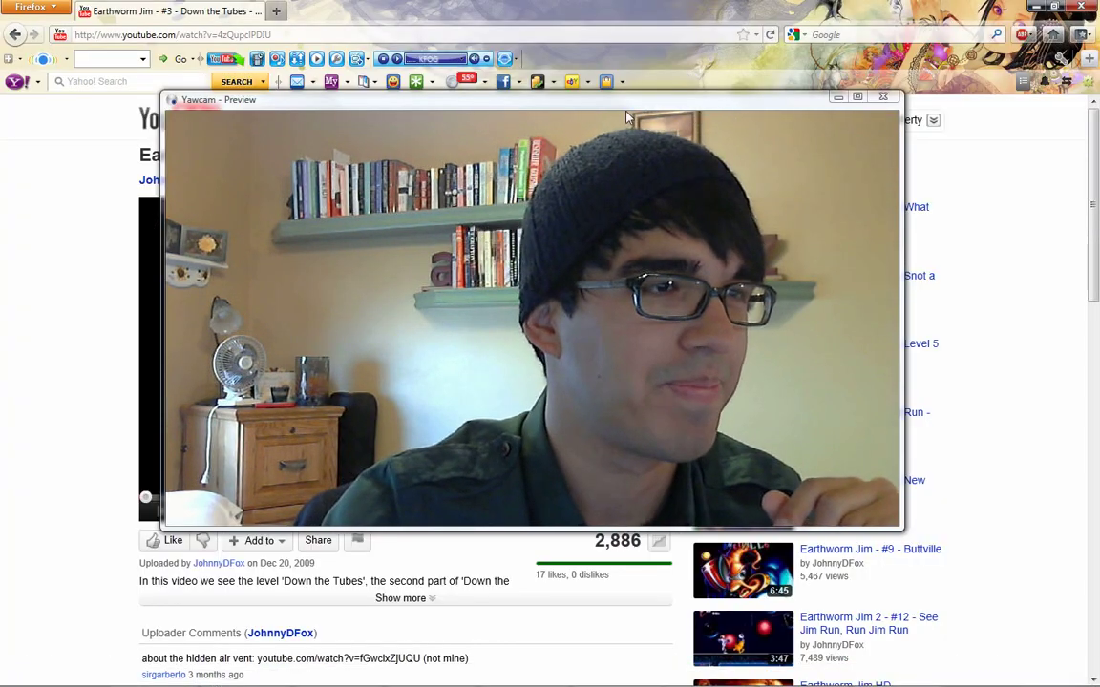
drag(733, 109, 957, 122)
drag(886, 112, 905, 118)
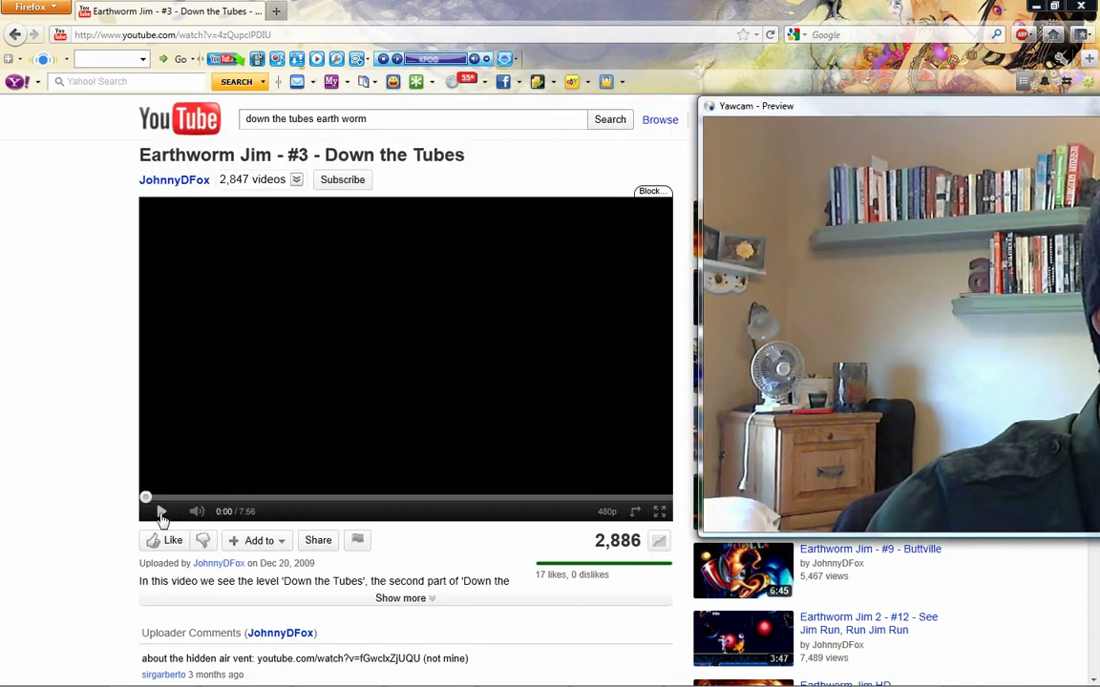
Step: Play the Earthworm Jim "Down the Tubes" video, pause it at 0:32 and rewind to 0:08
click(161, 511)
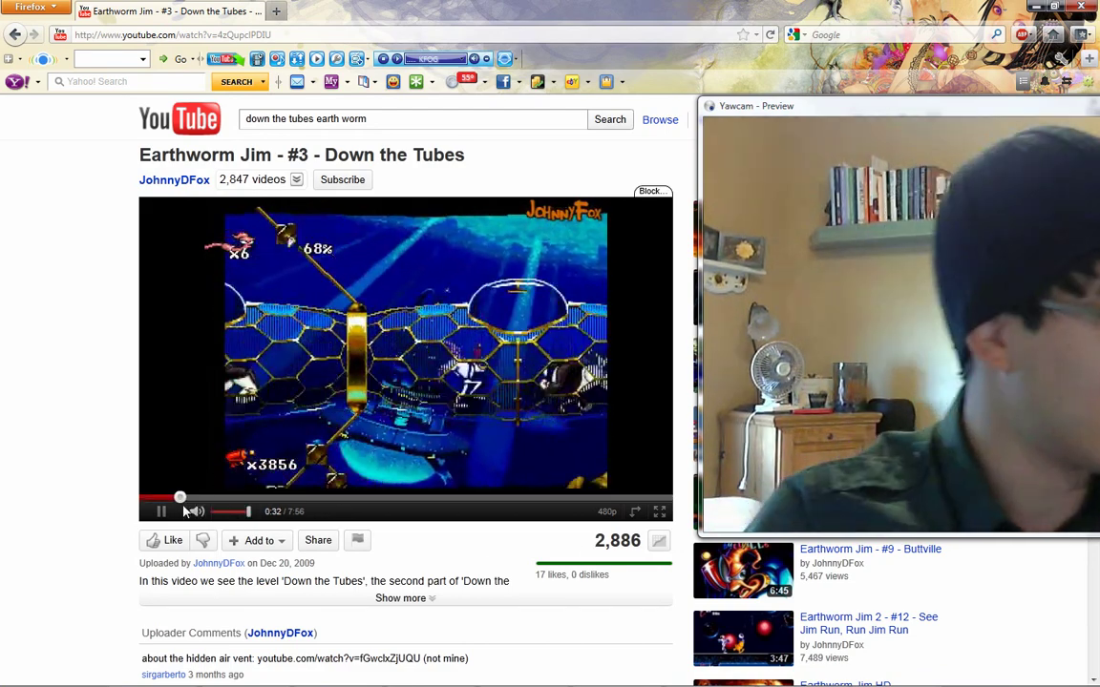
click(163, 512)
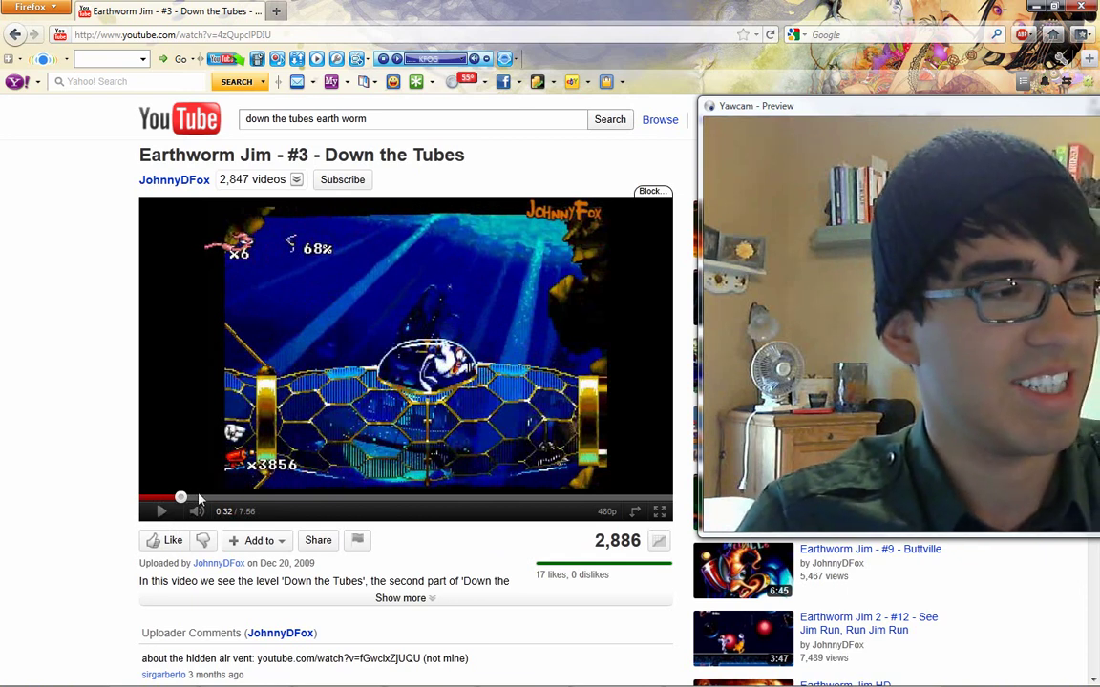
click(158, 499)
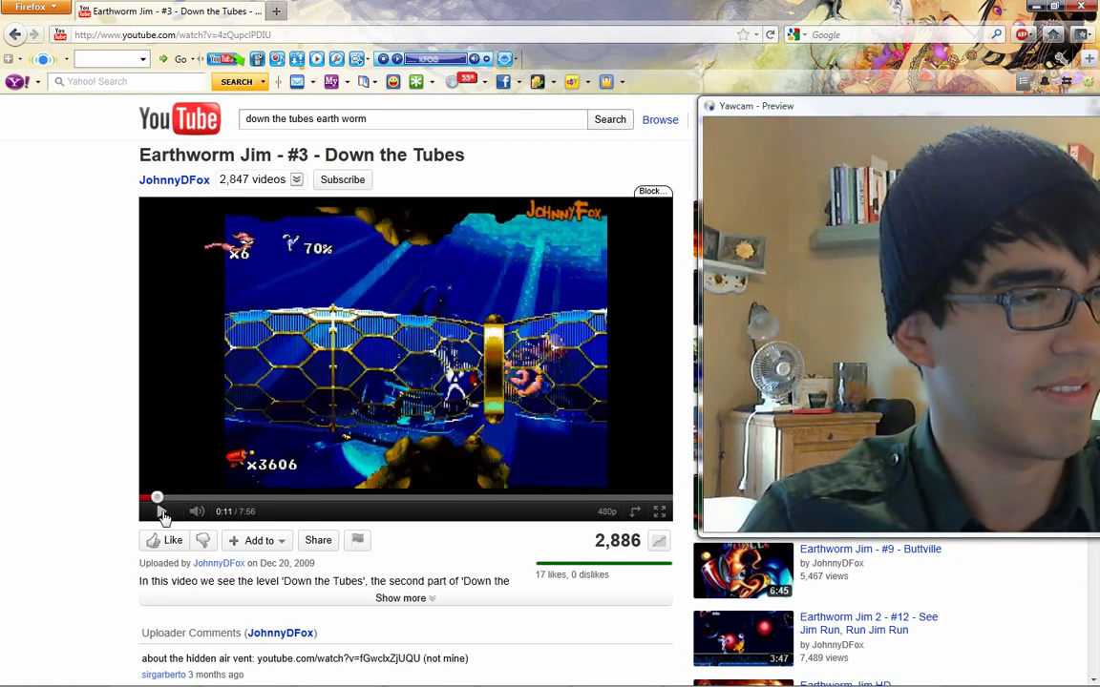
click(156, 497)
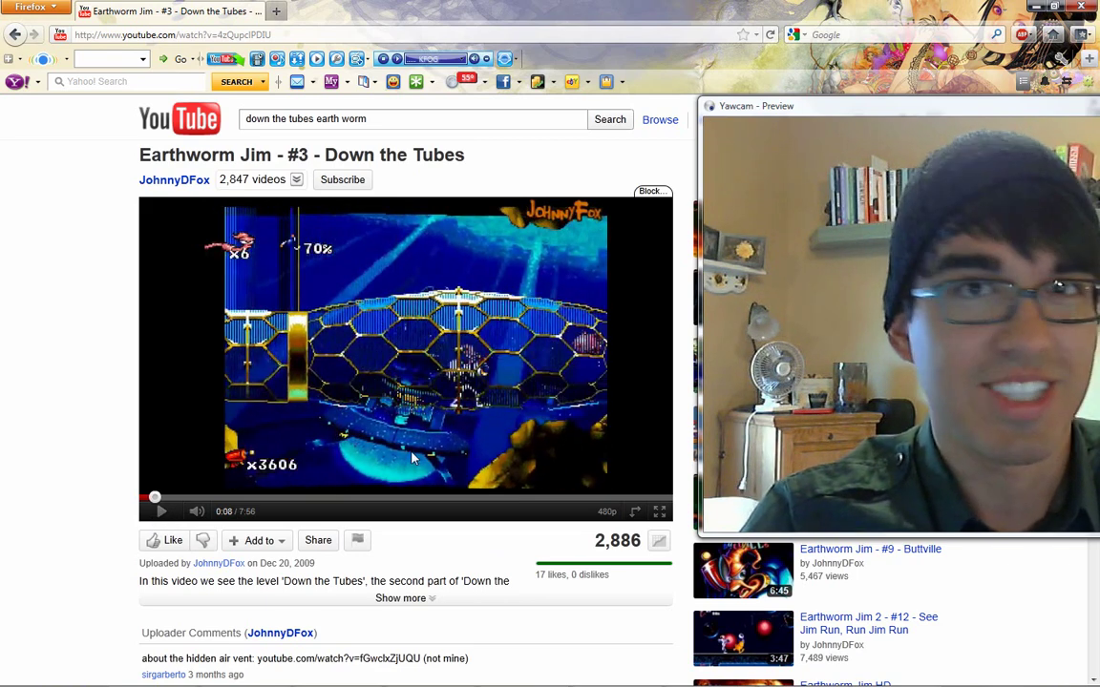
Step: Switch to Photoshop, shift the webcam preview, and view the lower part of the Fun.psd painting
mouse_move(334, 682)
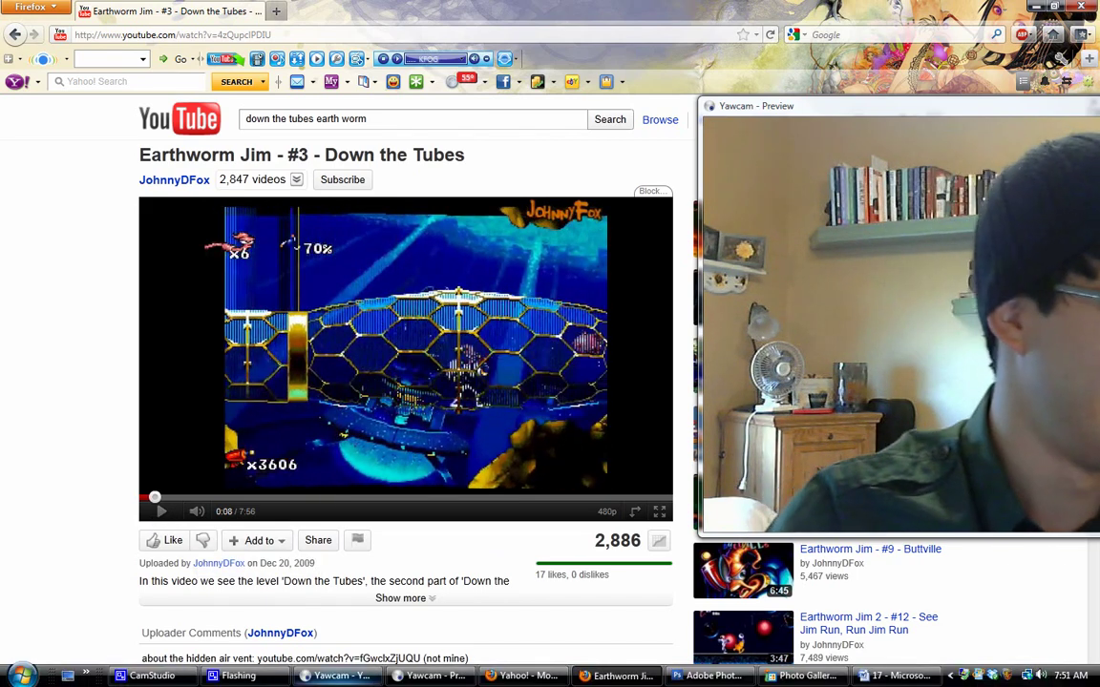
click(680, 678)
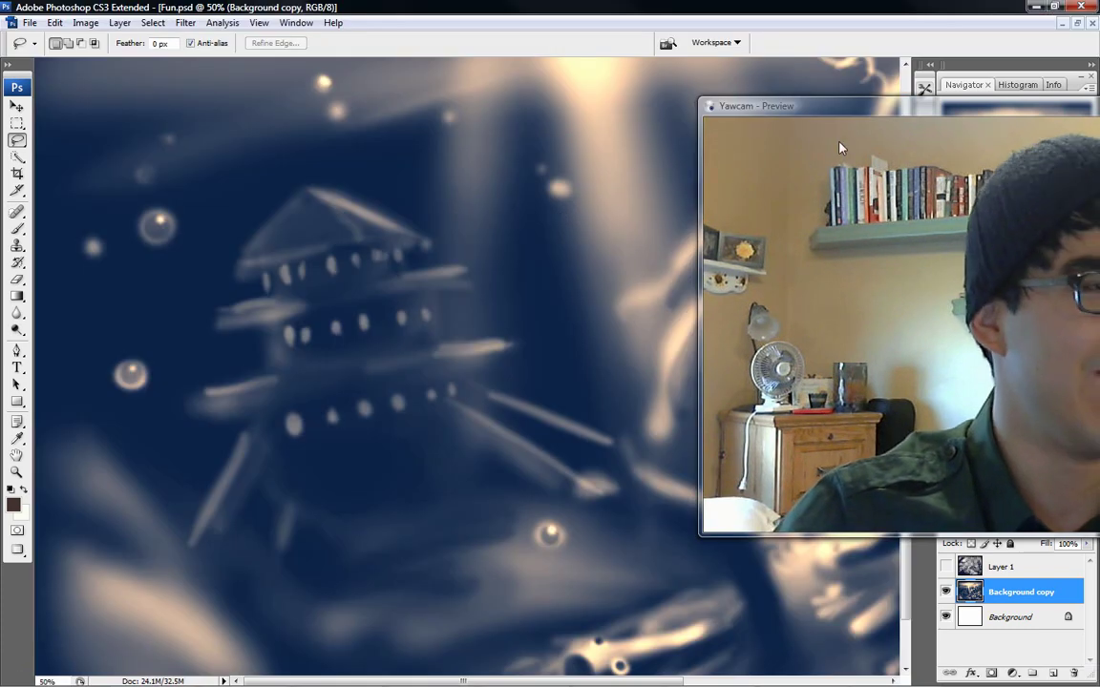
drag(854, 107, 798, 110)
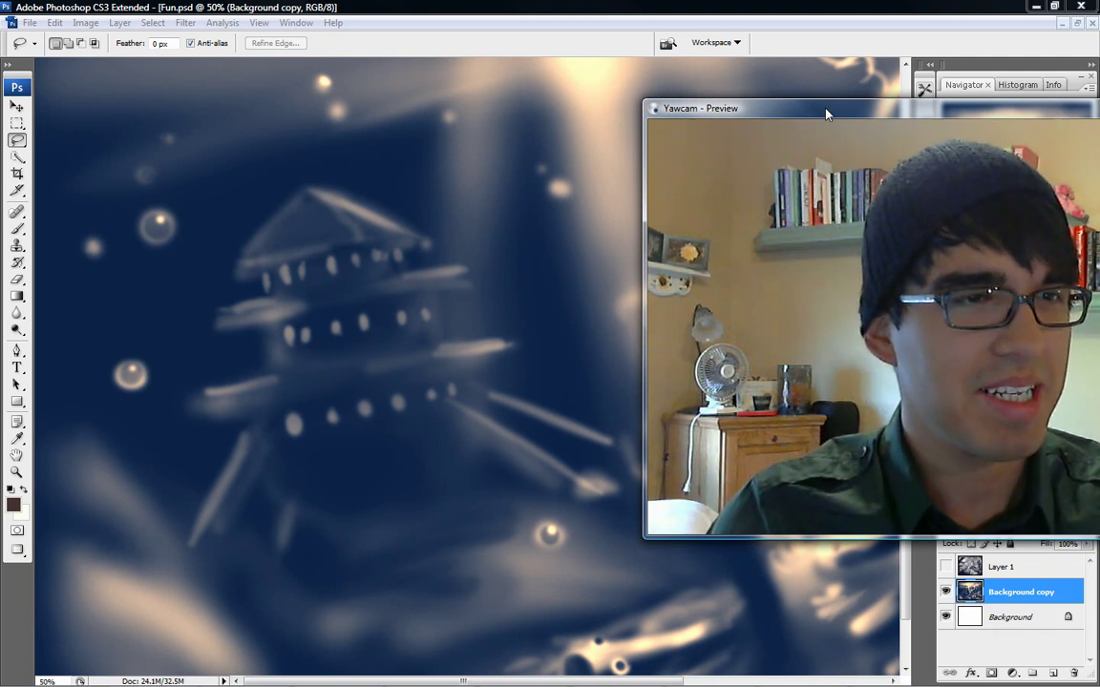
drag(867, 112, 858, 107)
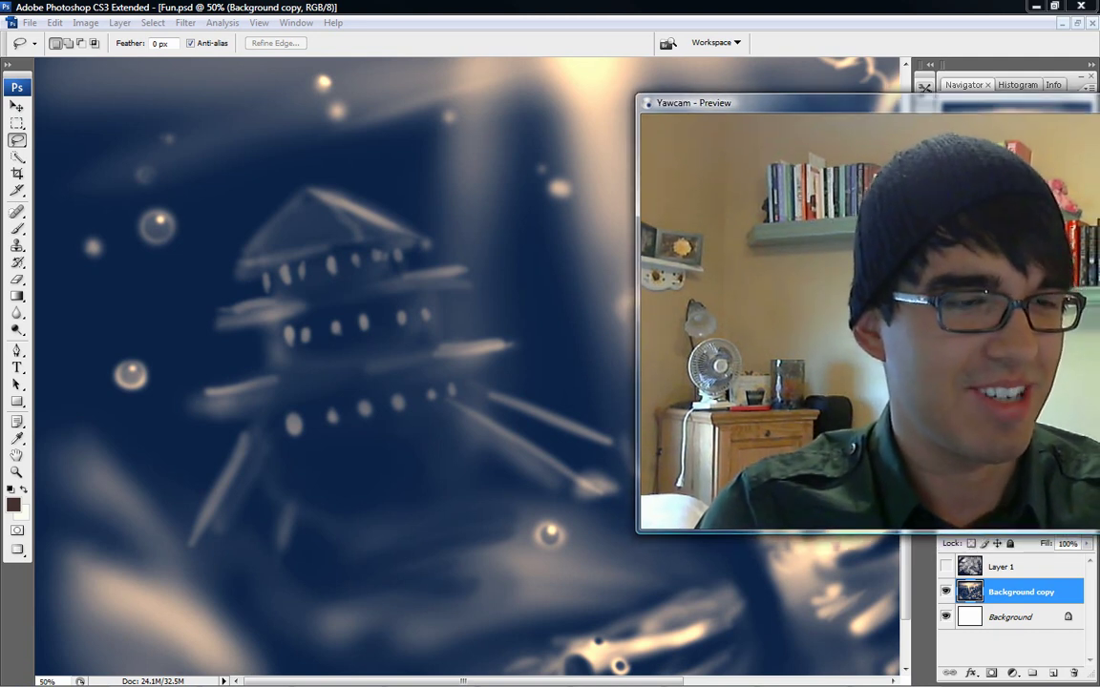
drag(905, 596, 905, 635)
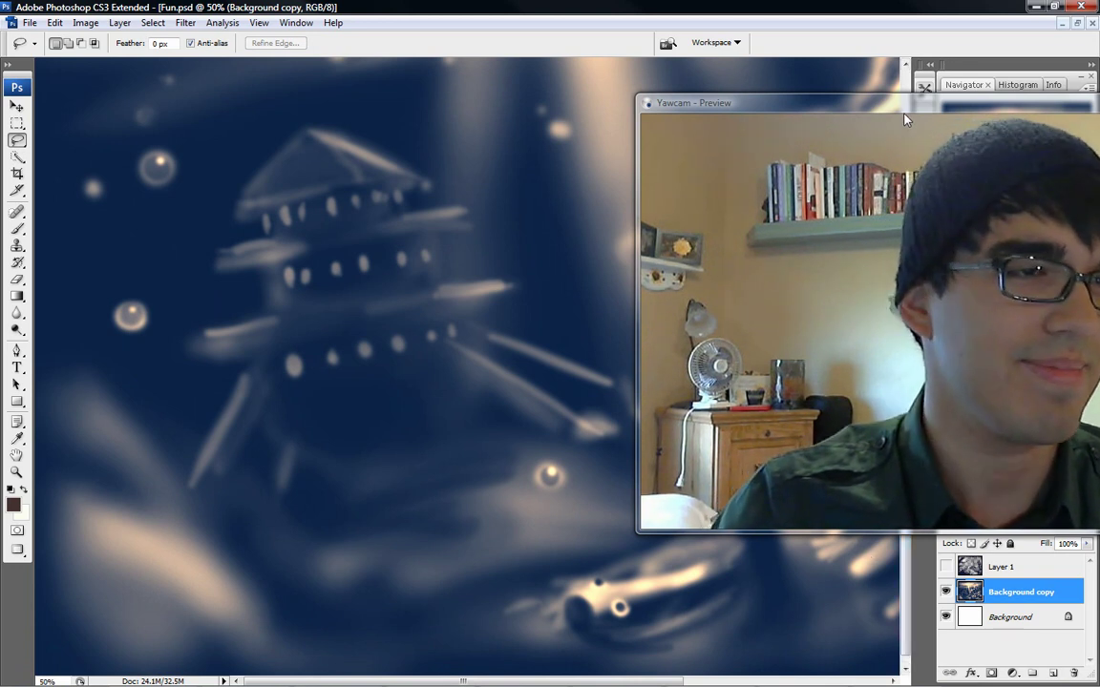
Step: Move the webcam preview clear of the document controls and close Fun.psd
drag(905, 119, 466, 108)
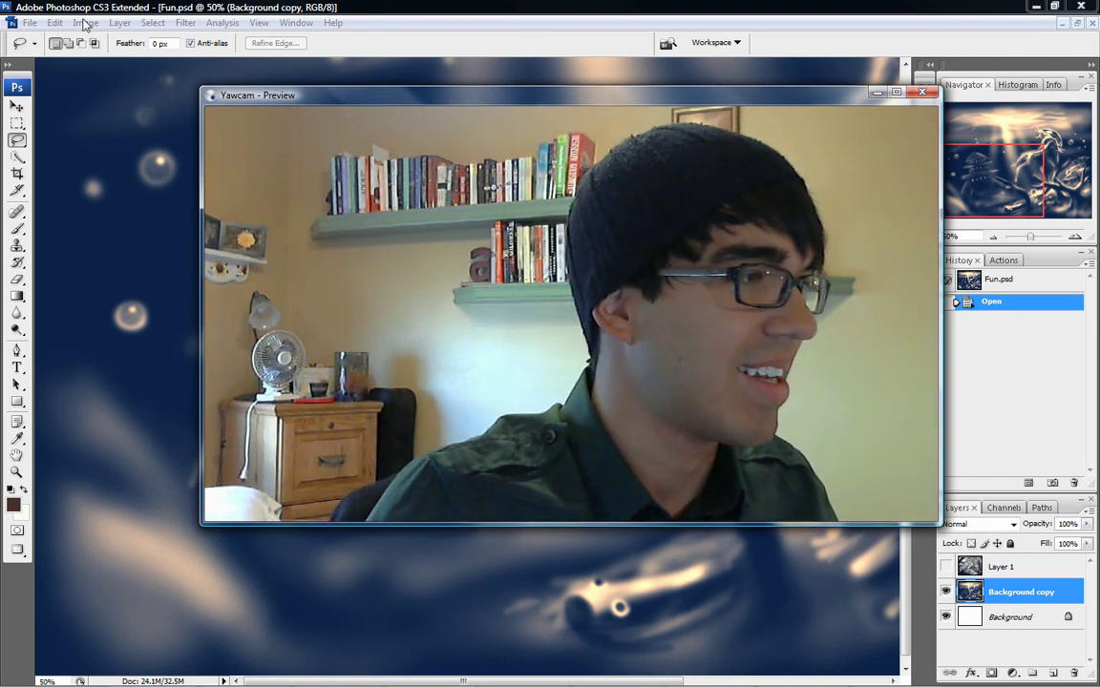
drag(489, 98, 456, 99)
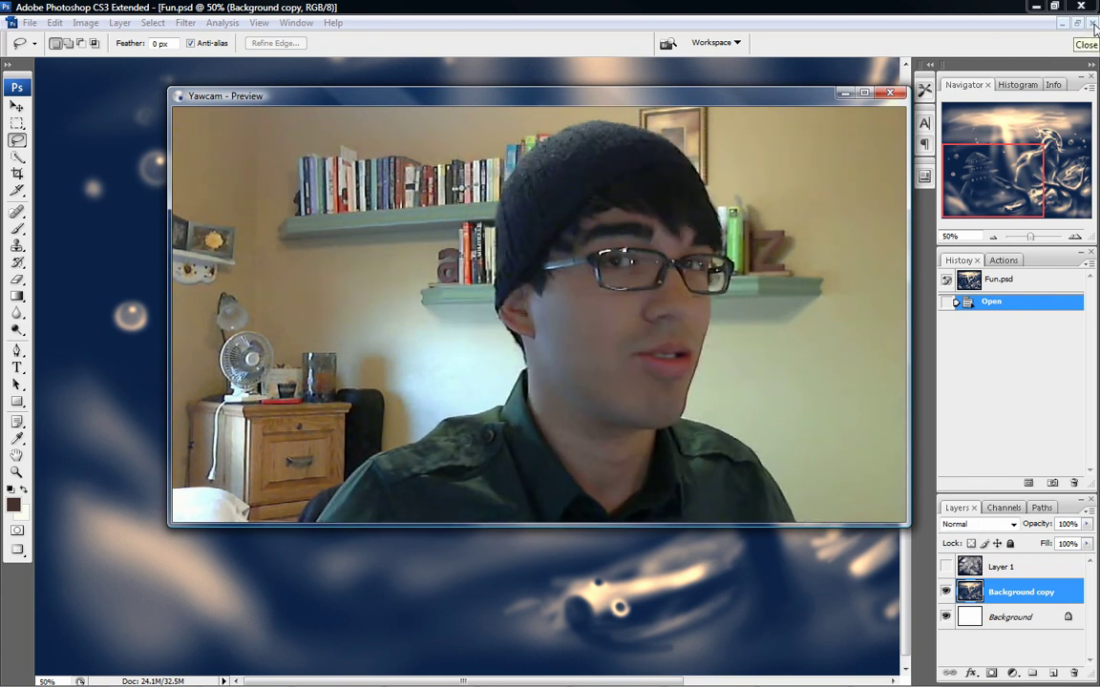
click(1093, 23)
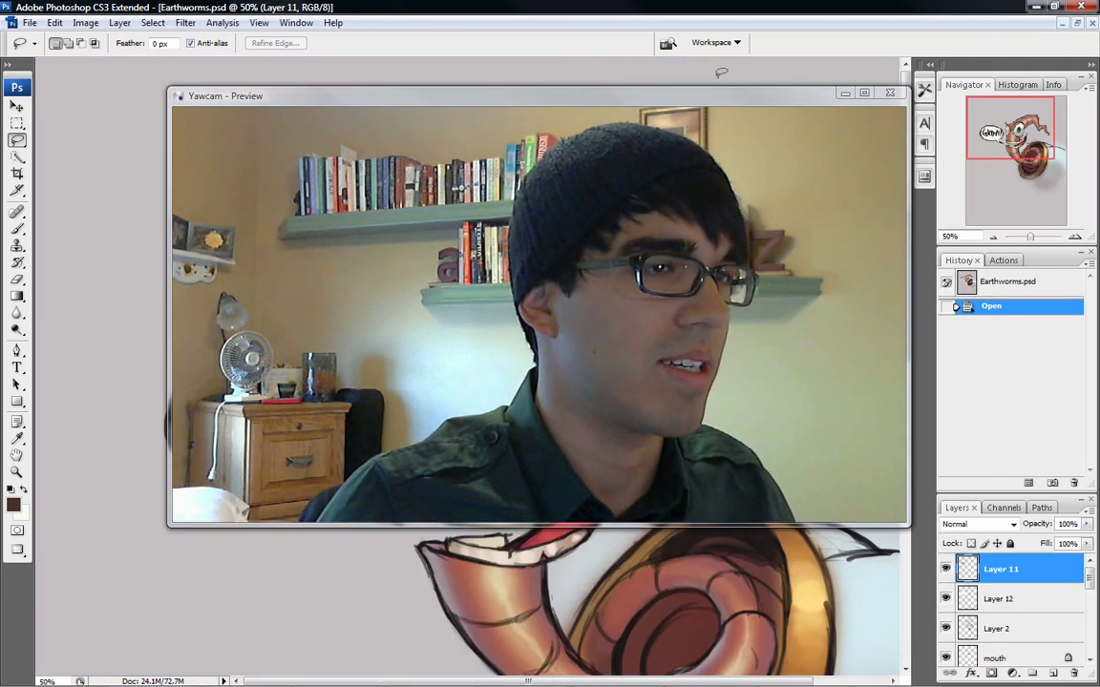
Step: Shrink the webcam preview to about a third of the screen width and park it clear of the worm's face and the layer list
drag(694, 102, 640, 111)
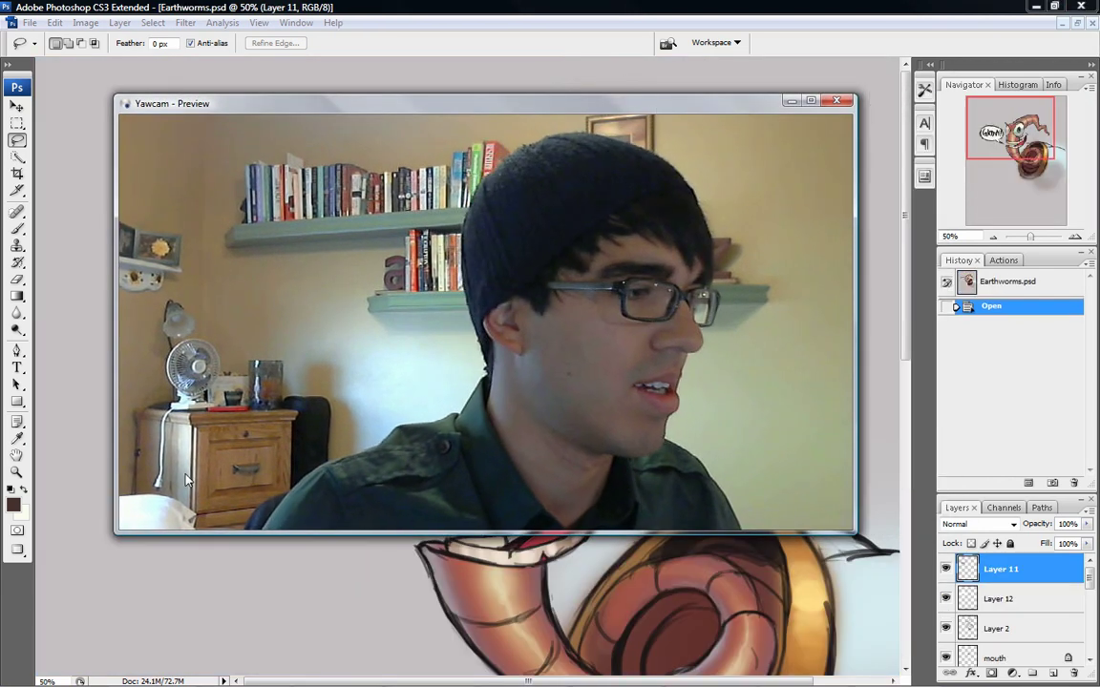
drag(115, 535, 171, 485)
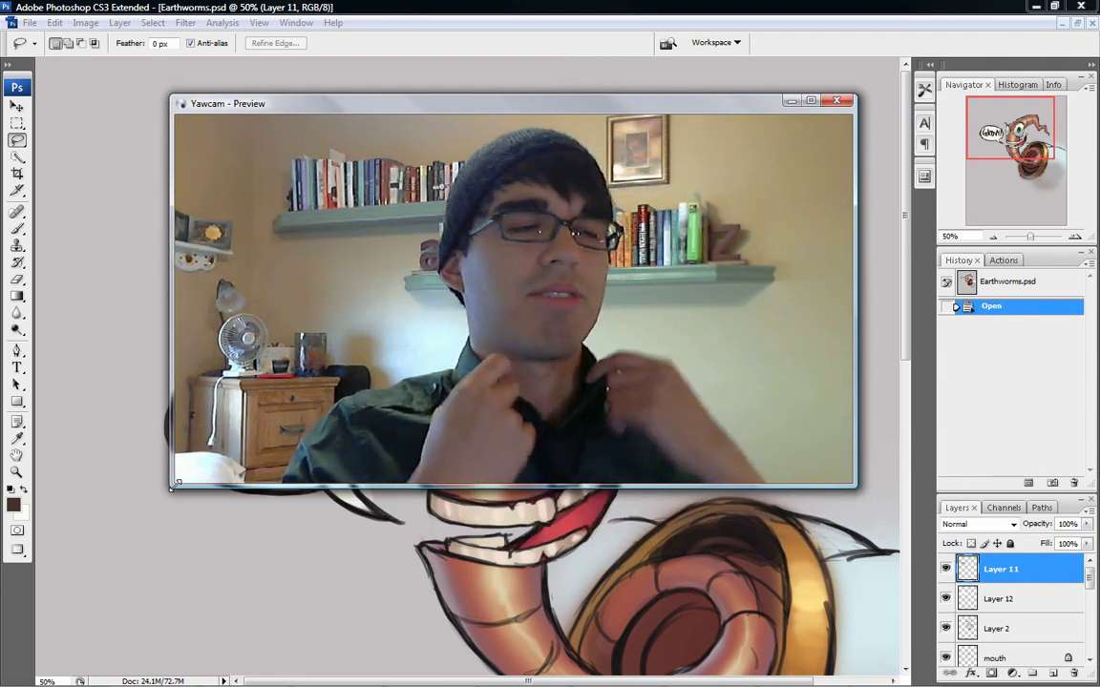
drag(335, 106, 583, 21)
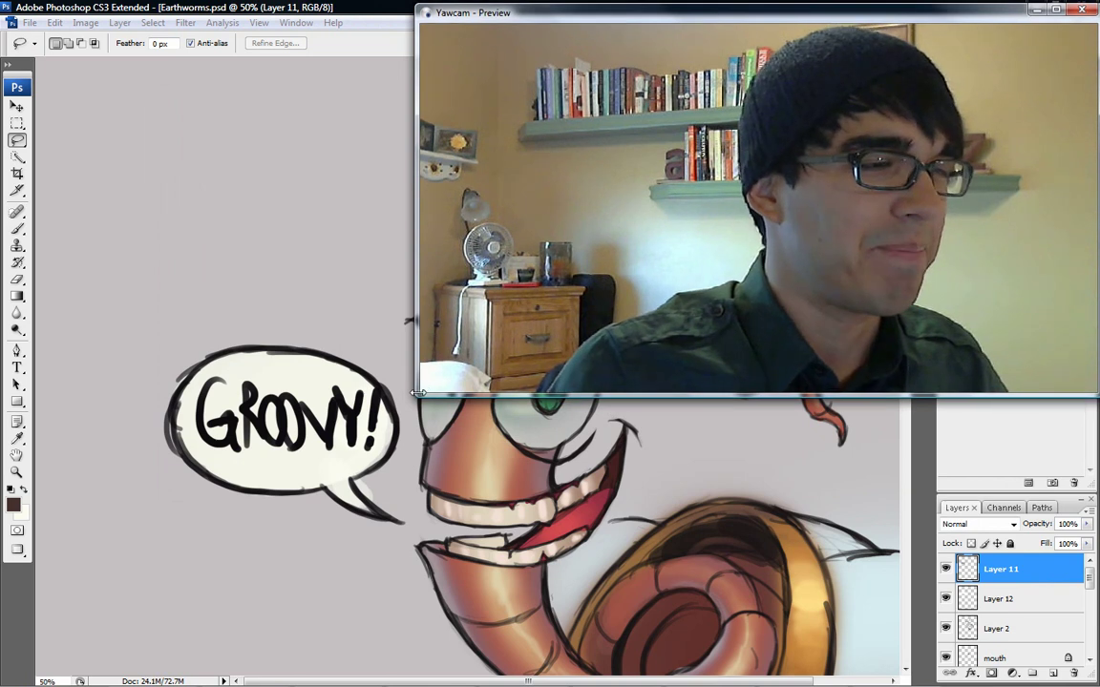
drag(423, 394, 714, 241)
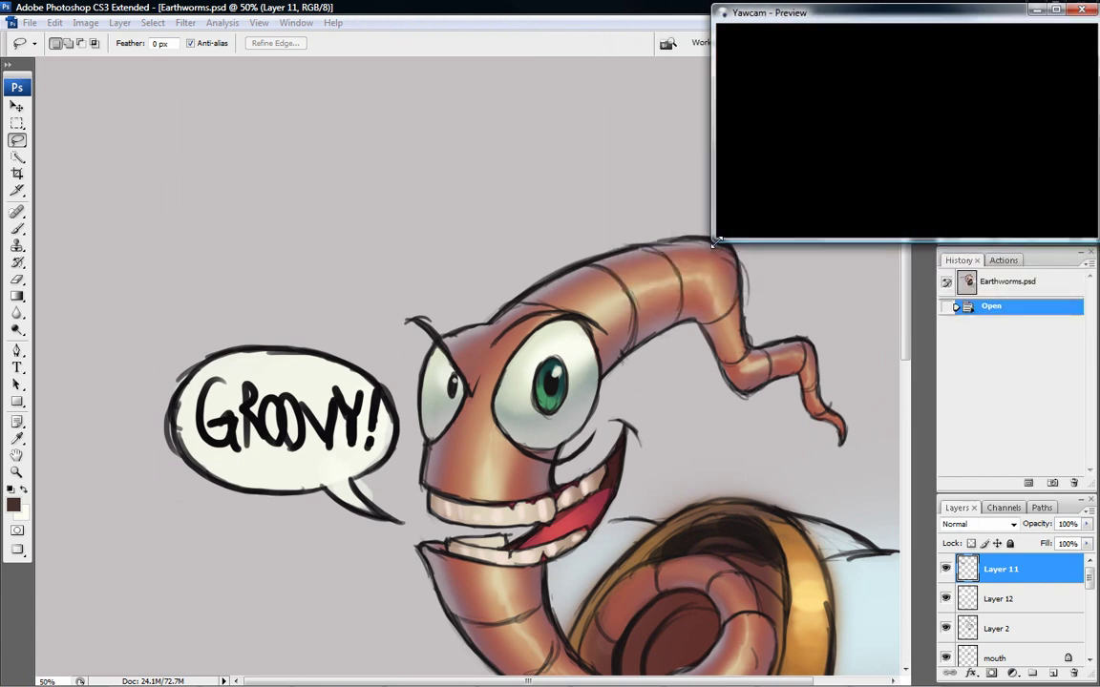
drag(936, 19, 927, 14)
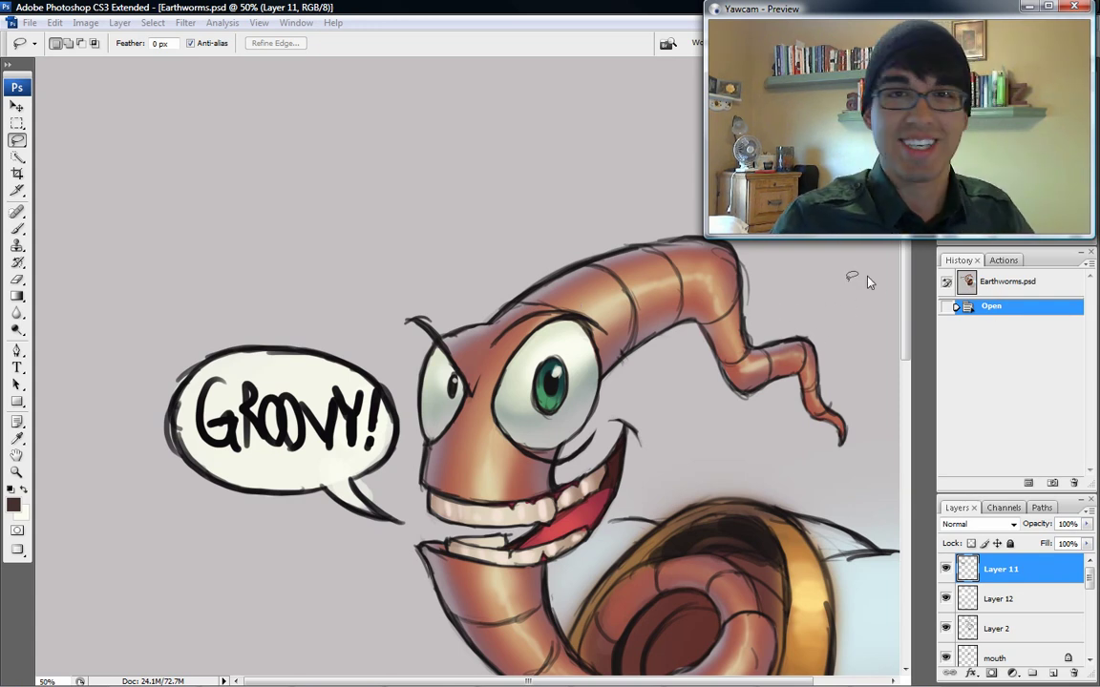
Step: Group Layer 8, Layer 7 and the skin layer, and hide the new group
click(910, 323)
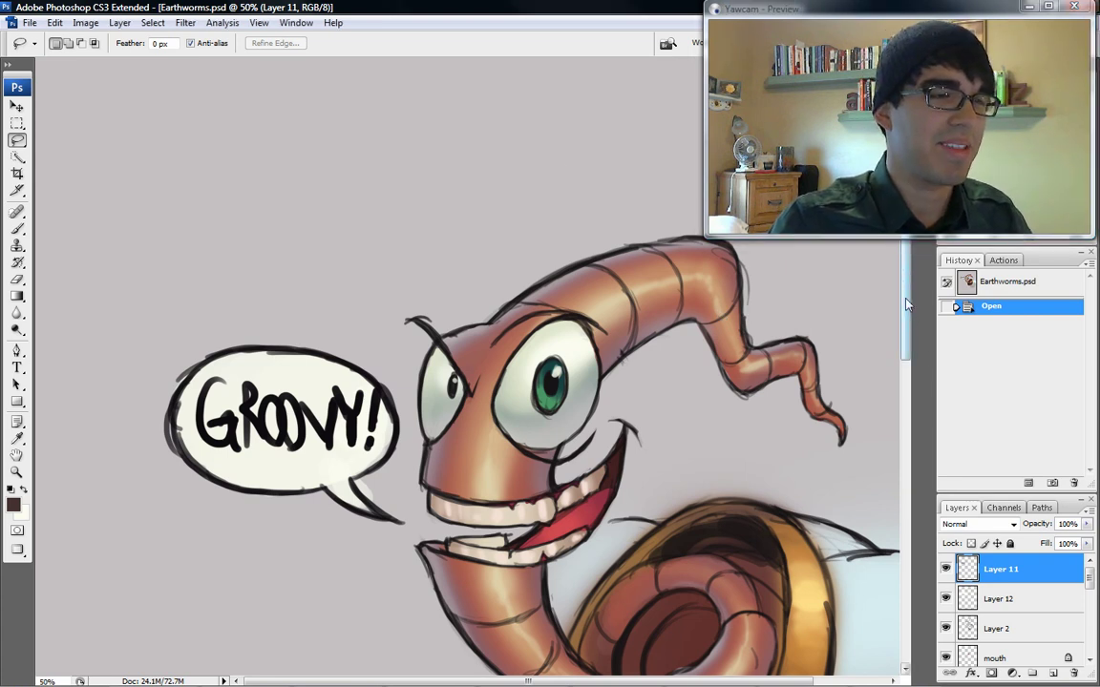
scroll(821, 295, down, 5)
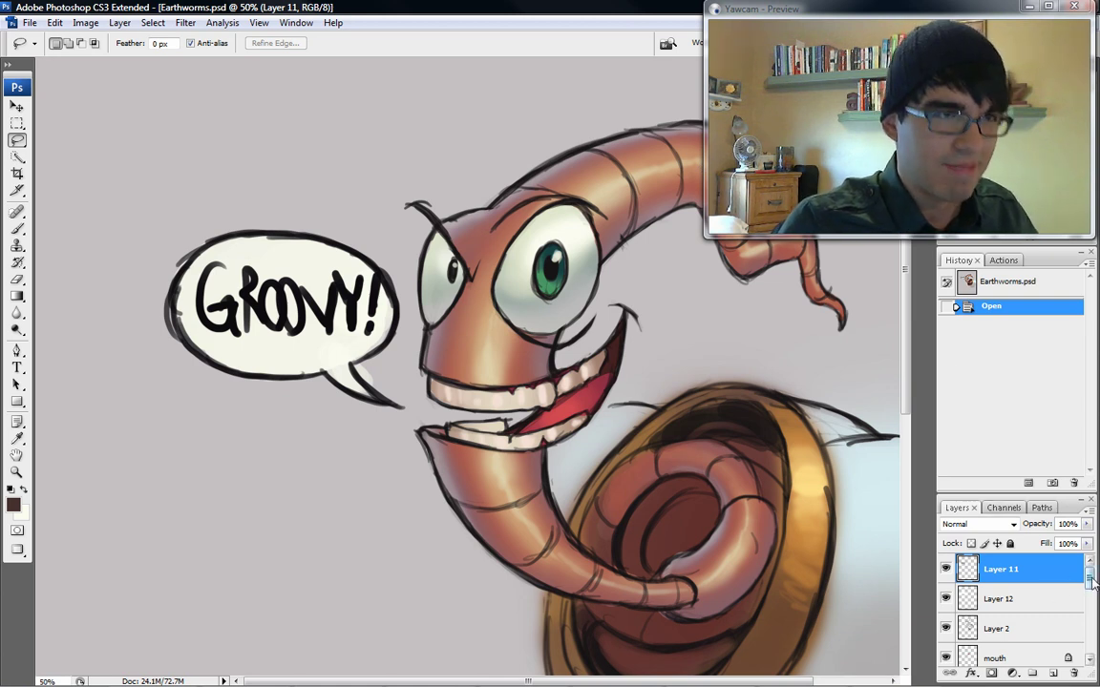
drag(1091, 582, 1091, 630)
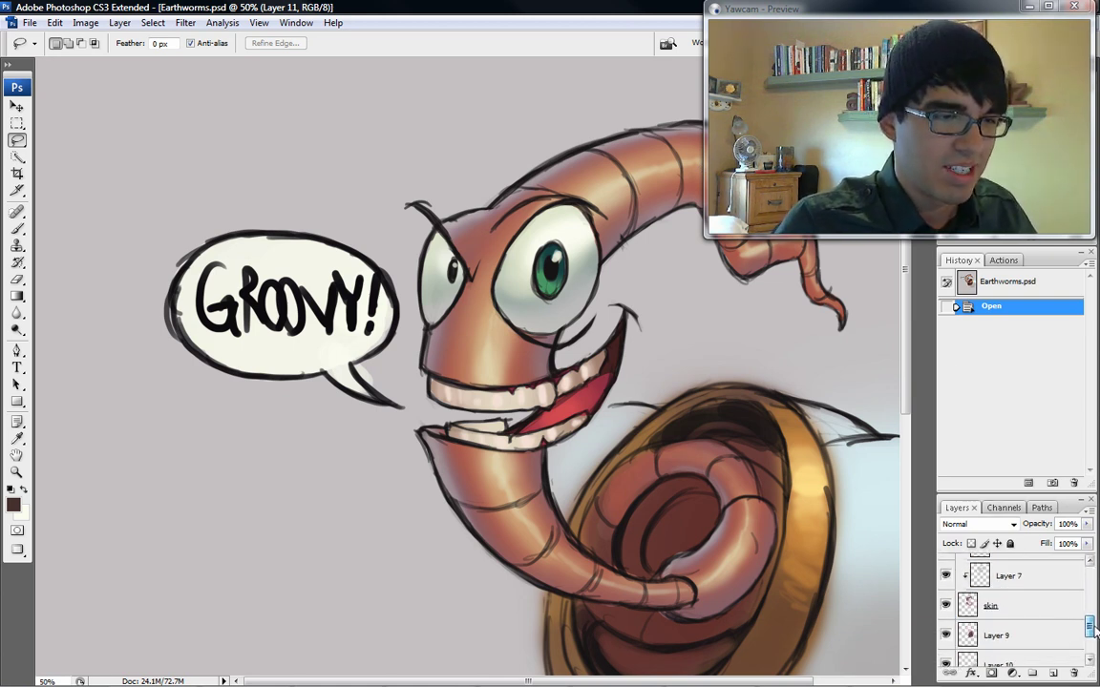
click(1031, 579)
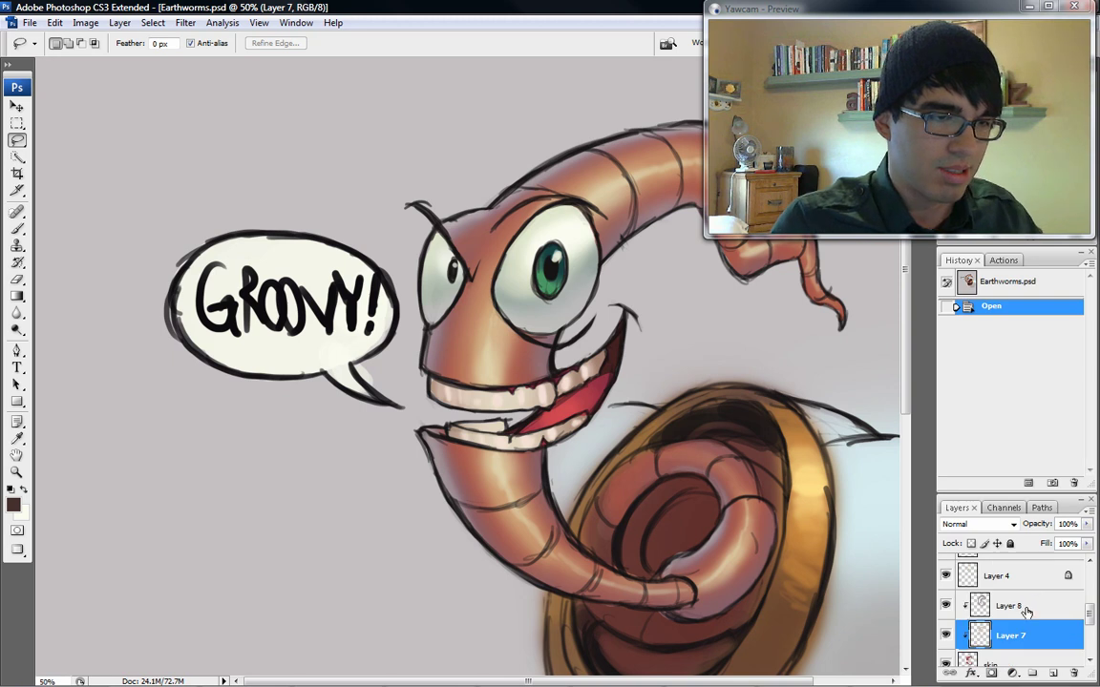
scroll(1006, 615, down, 1)
click(1011, 586)
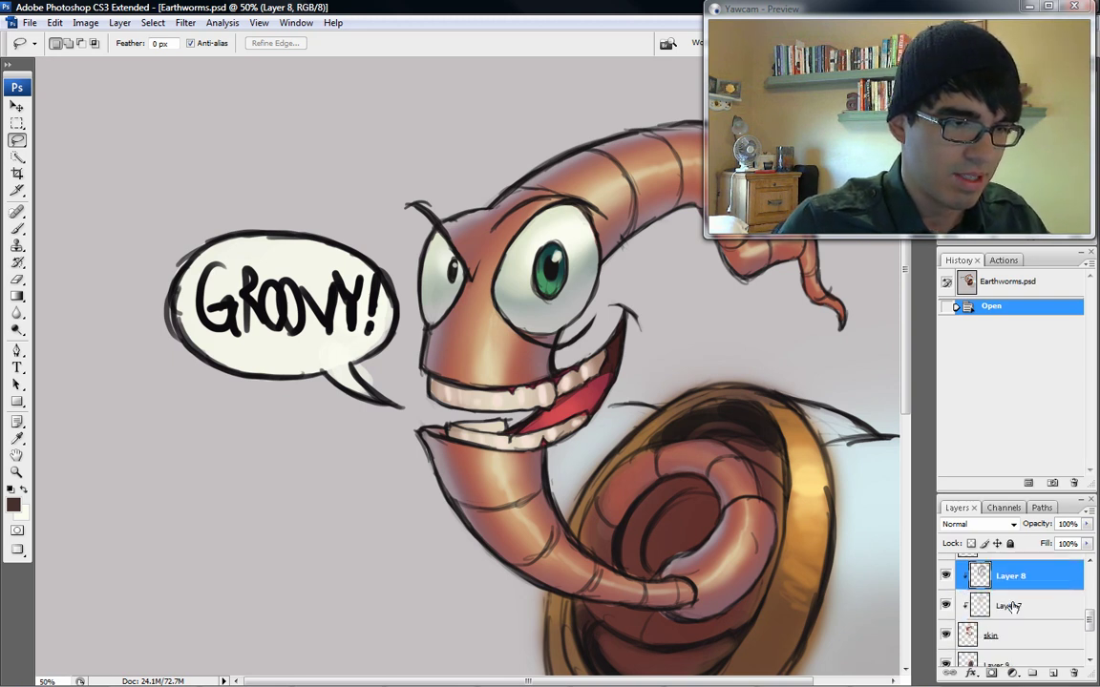
shift+click(1008, 637)
key(ctrl+g)
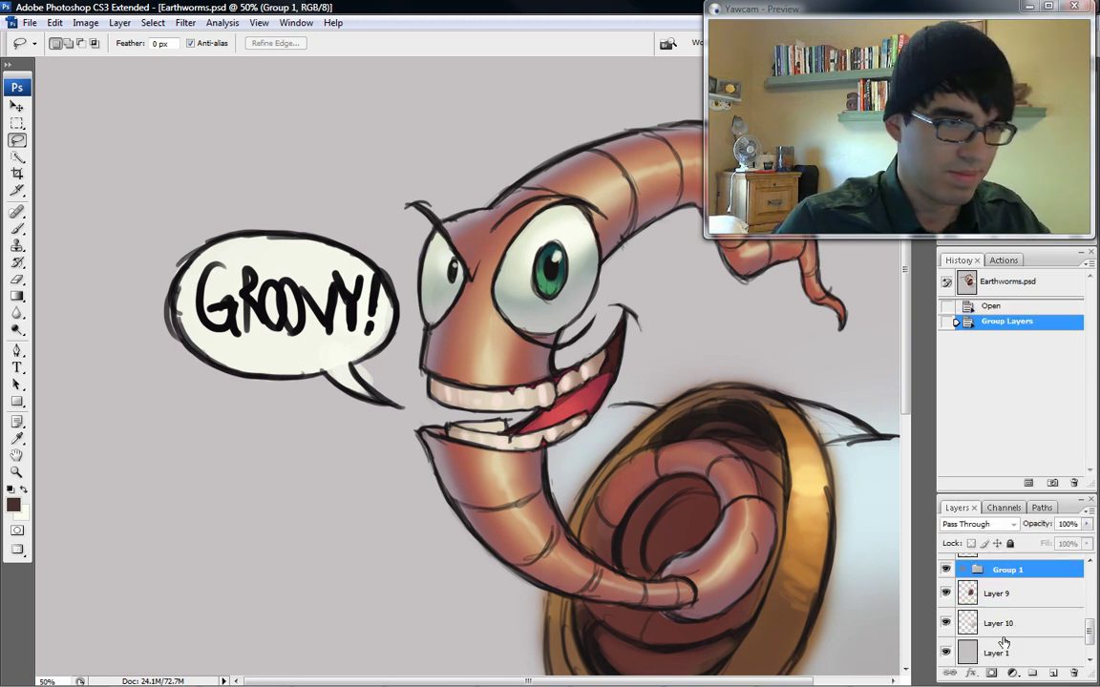
click(945, 570)
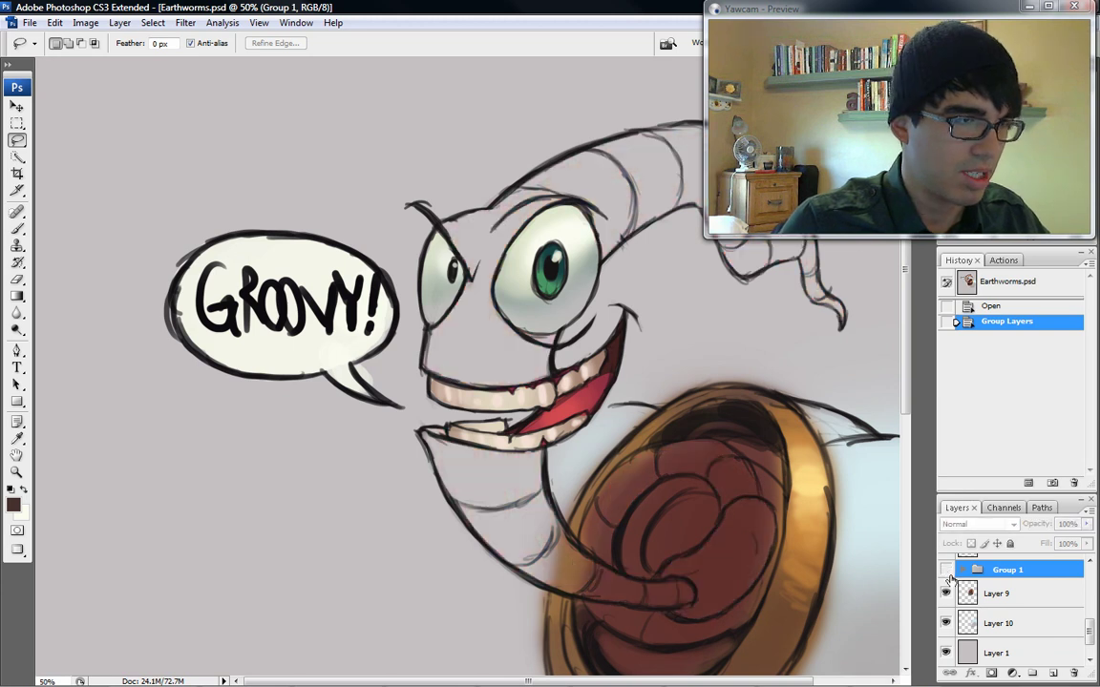
Step: Create a new layer directly above Layer 9 with the default name and settings
click(1005, 596)
key(ctrl+shift+n)
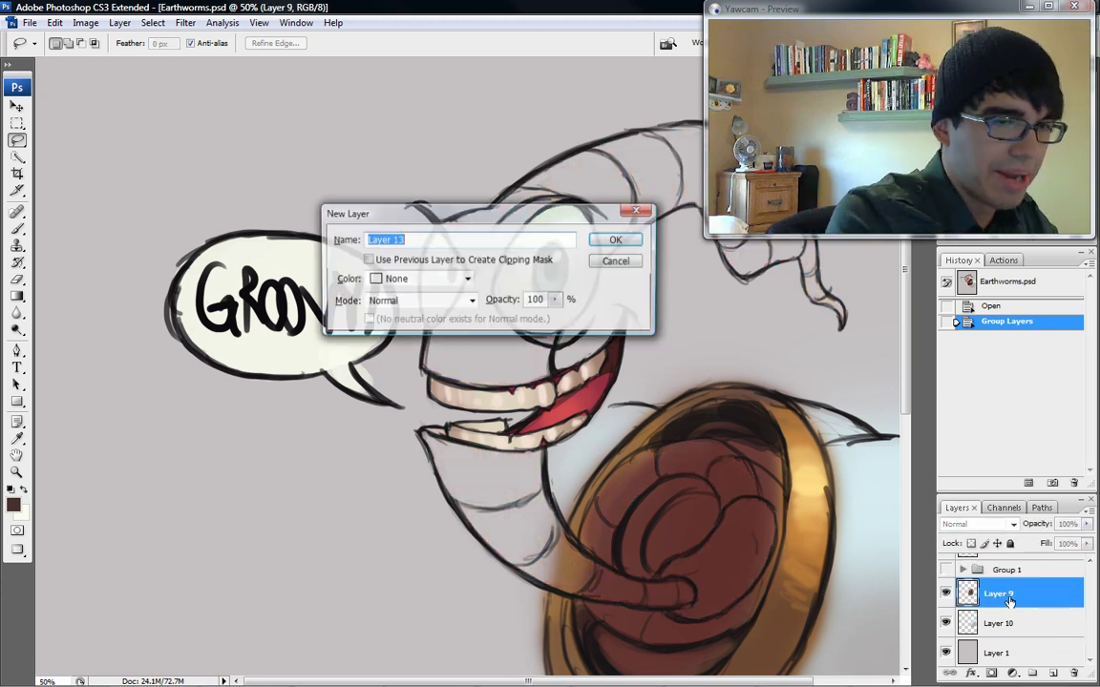
key(Return)
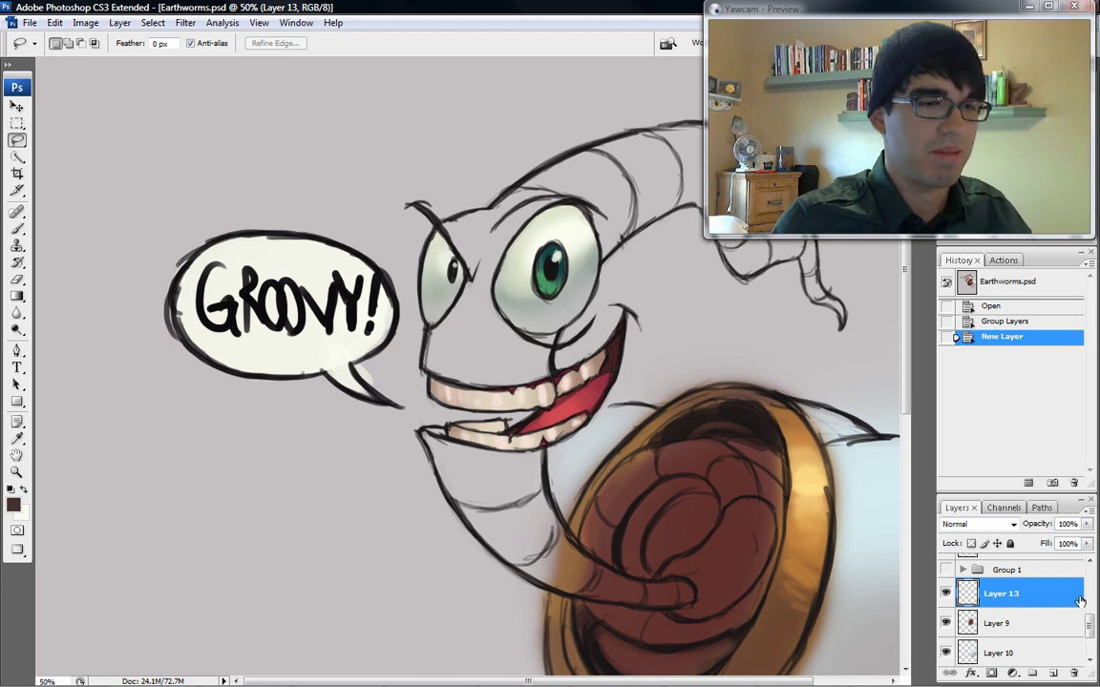
Step: Select Layer 1 and hide Layers 9, 10, 6 and 5 and the mouth layer
scroll(1050, 621, down, 2)
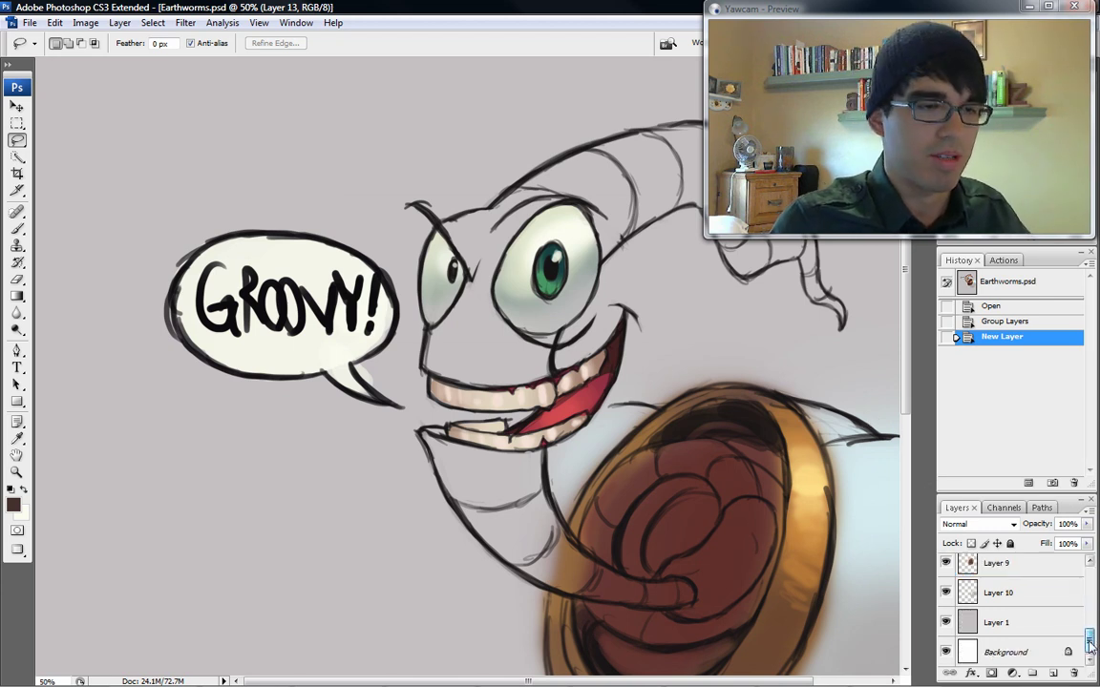
click(1040, 623)
scroll(1033, 628, up, 2)
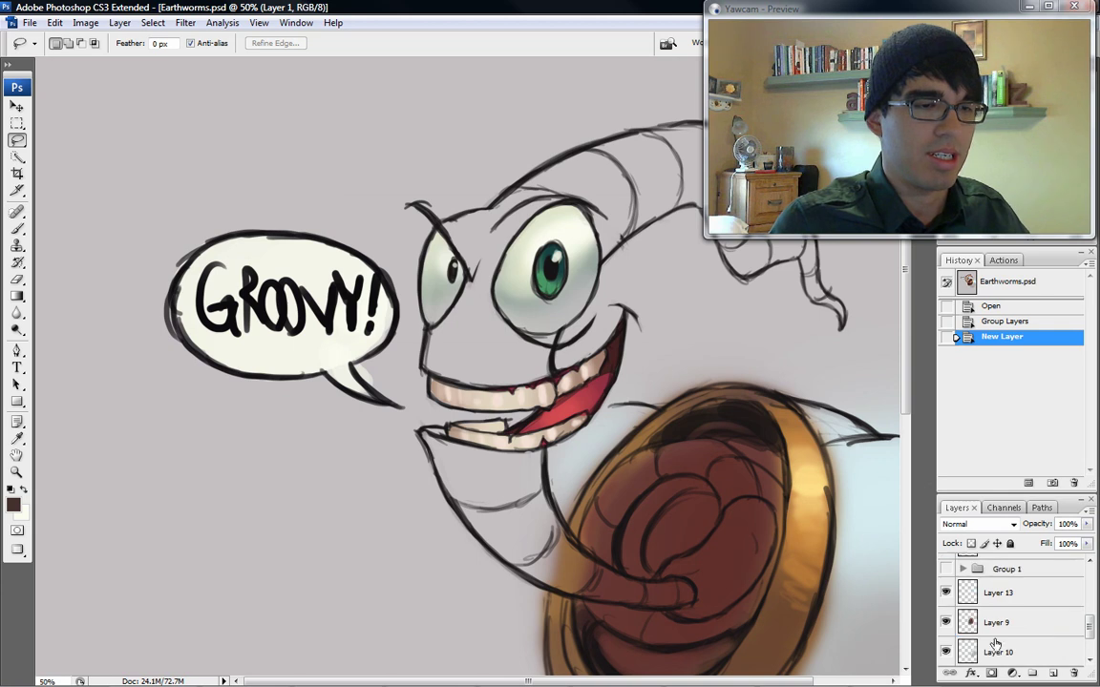
click(945, 652)
scroll(945, 620, up, 3)
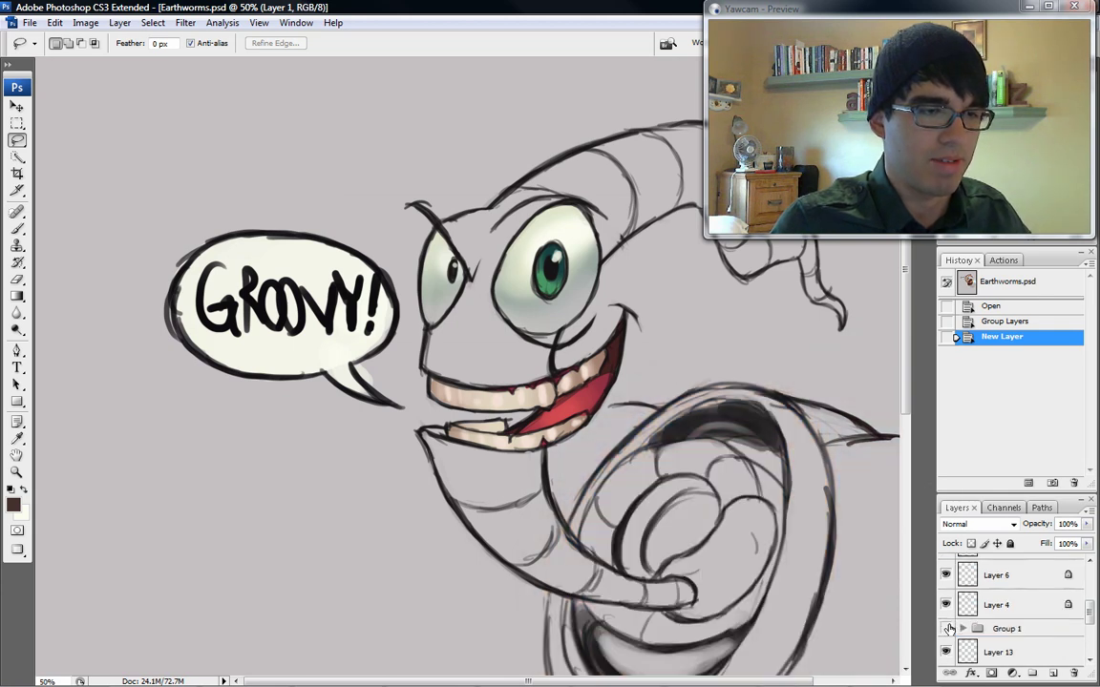
click(945, 605)
click(945, 576)
scroll(947, 587, up, 3)
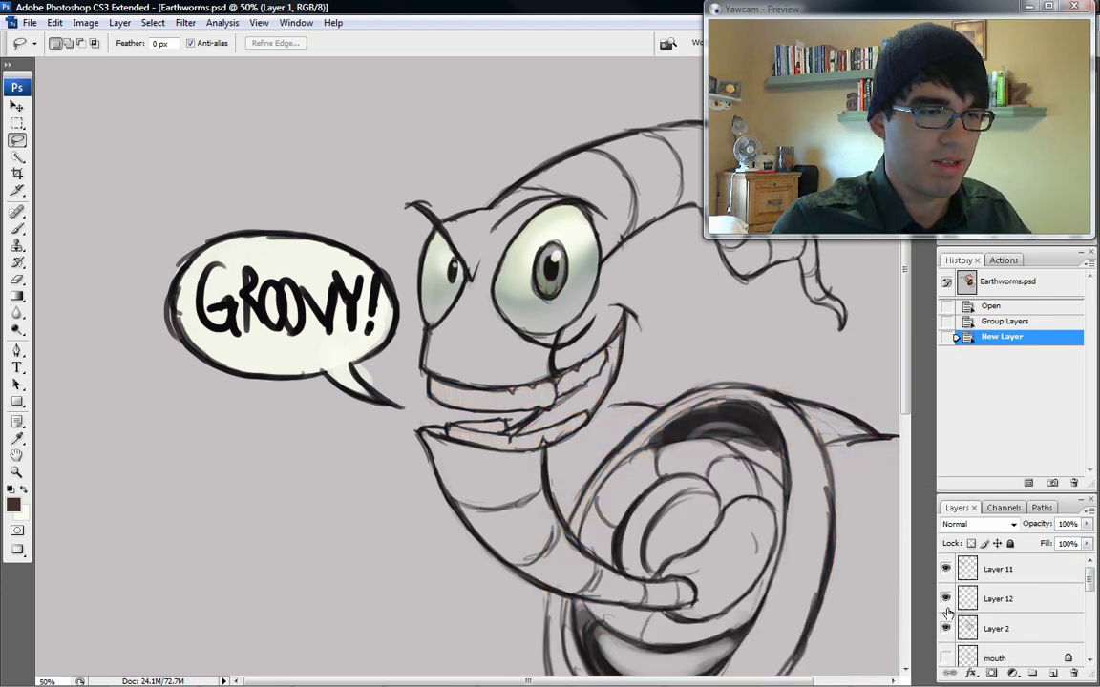
Step: Hide Layers 2, 12, 11 and 4, keeping the gray Layer 1 visible and selected
click(945, 627)
click(946, 598)
click(946, 569)
scroll(962, 604, down, 3)
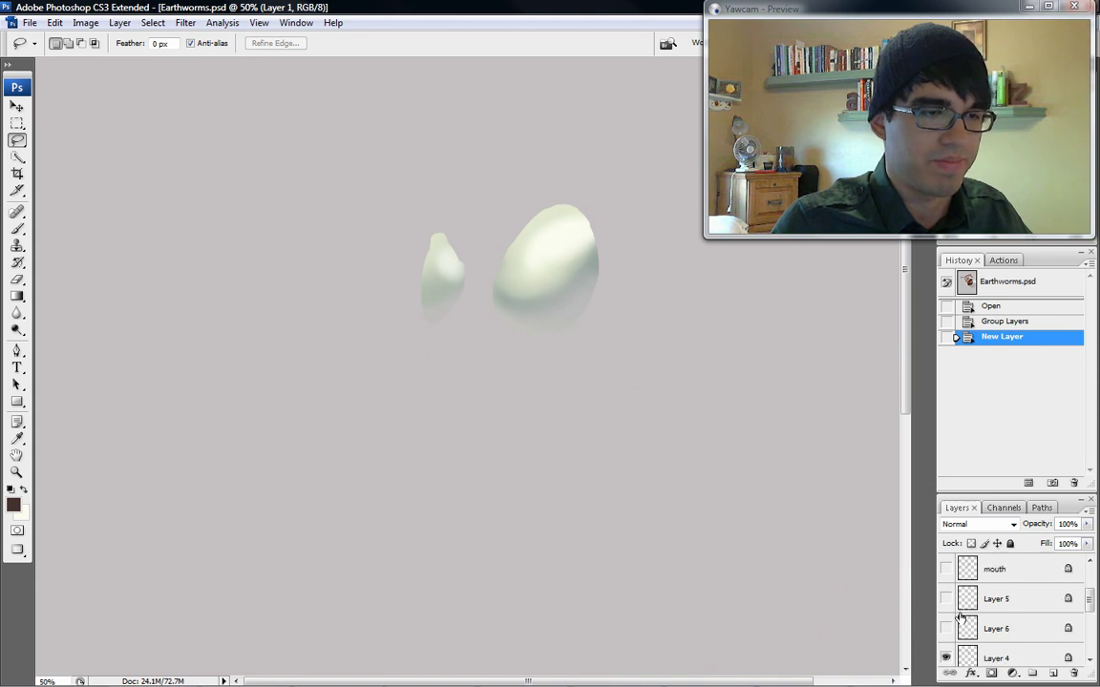
click(945, 656)
scroll(964, 620, down, 5)
click(968, 630)
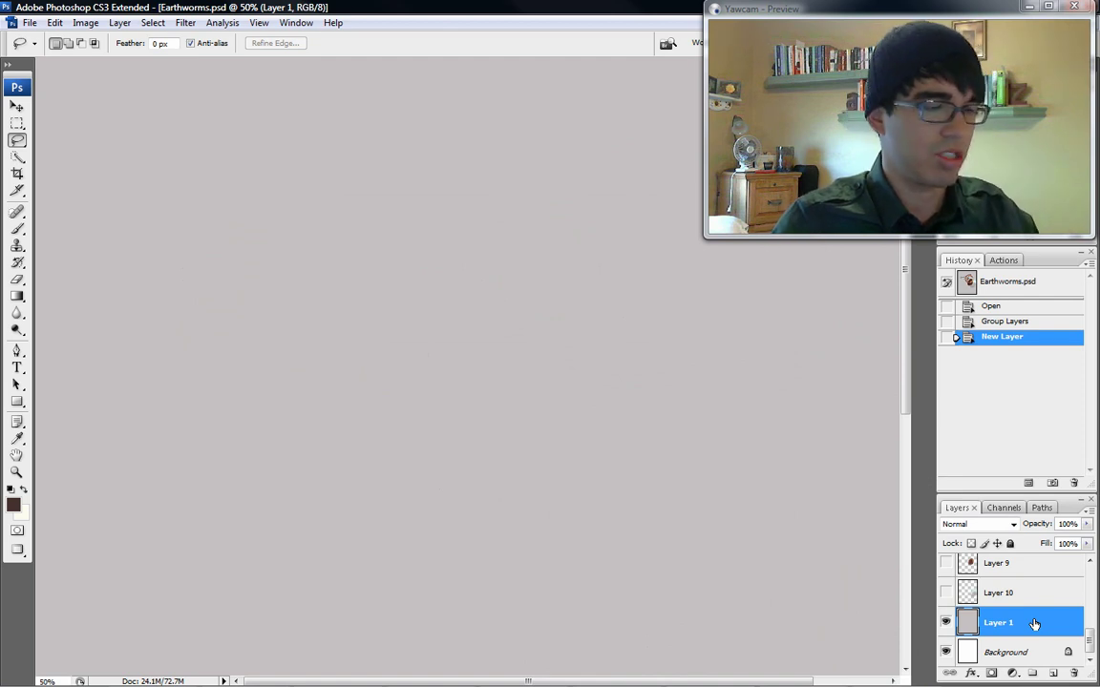
Step: Toggle Layer 1's visibility off and on to compare its gray fill with the white Background layer
click(946, 623)
click(946, 623)
click(946, 623)
click(946, 624)
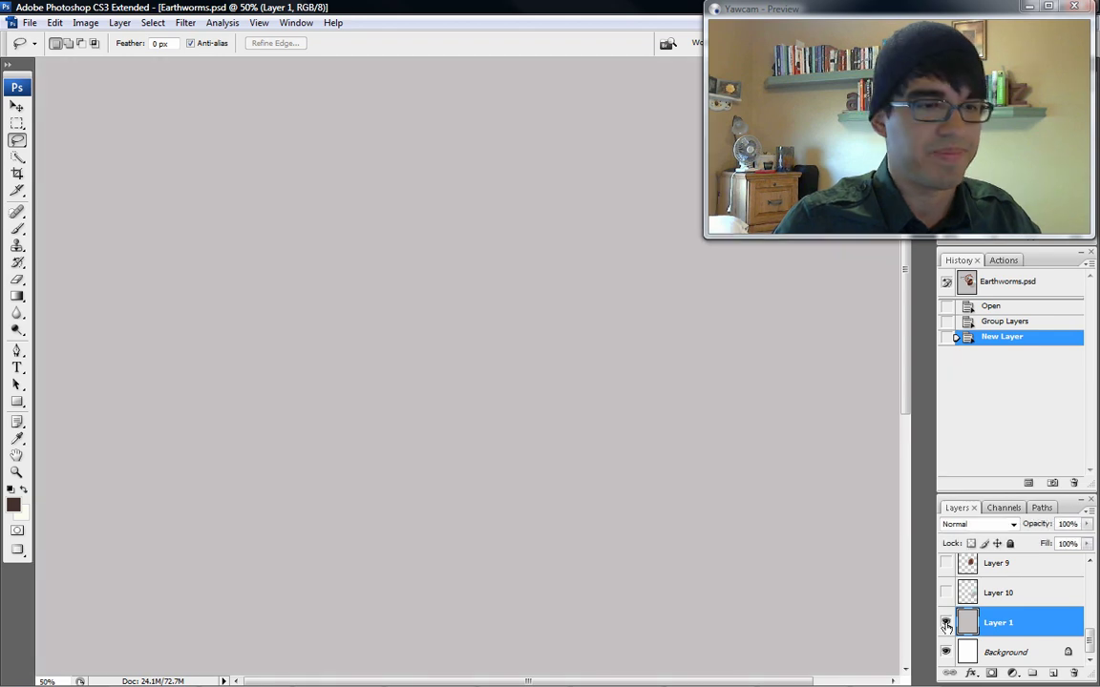
Step: Show the line sketch on Layer 2 and the GROOVY! speech bubble on Layer 11, leaving Layer 11 selected
scroll(1003, 600, up, 5)
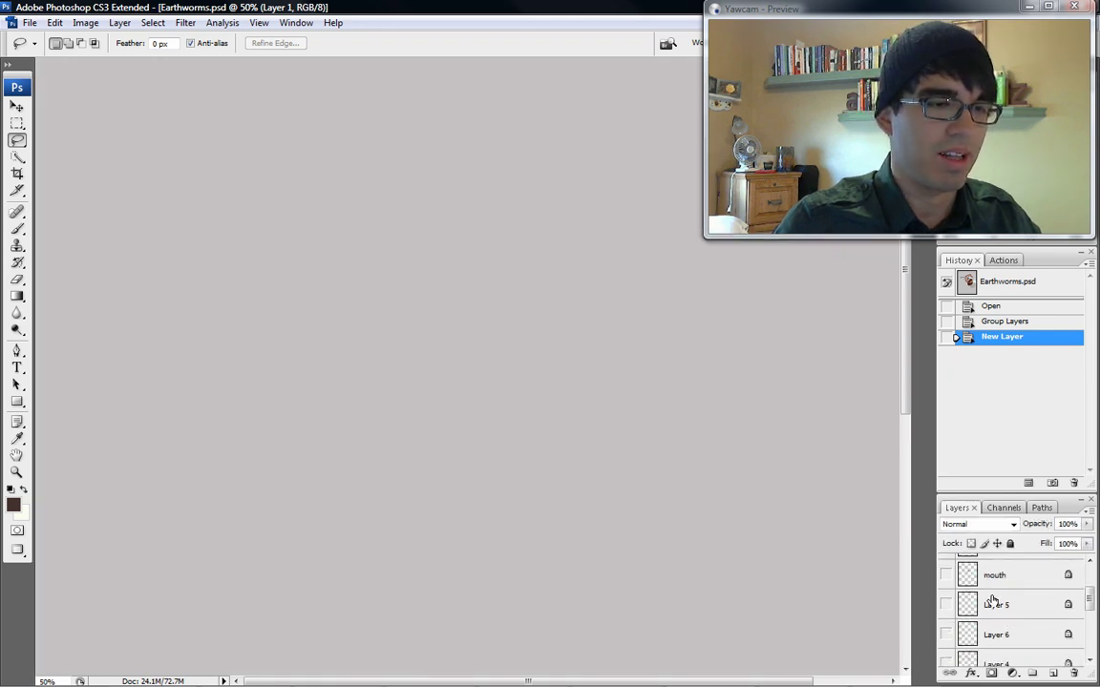
click(985, 571)
click(946, 569)
click(946, 570)
click(946, 599)
click(946, 599)
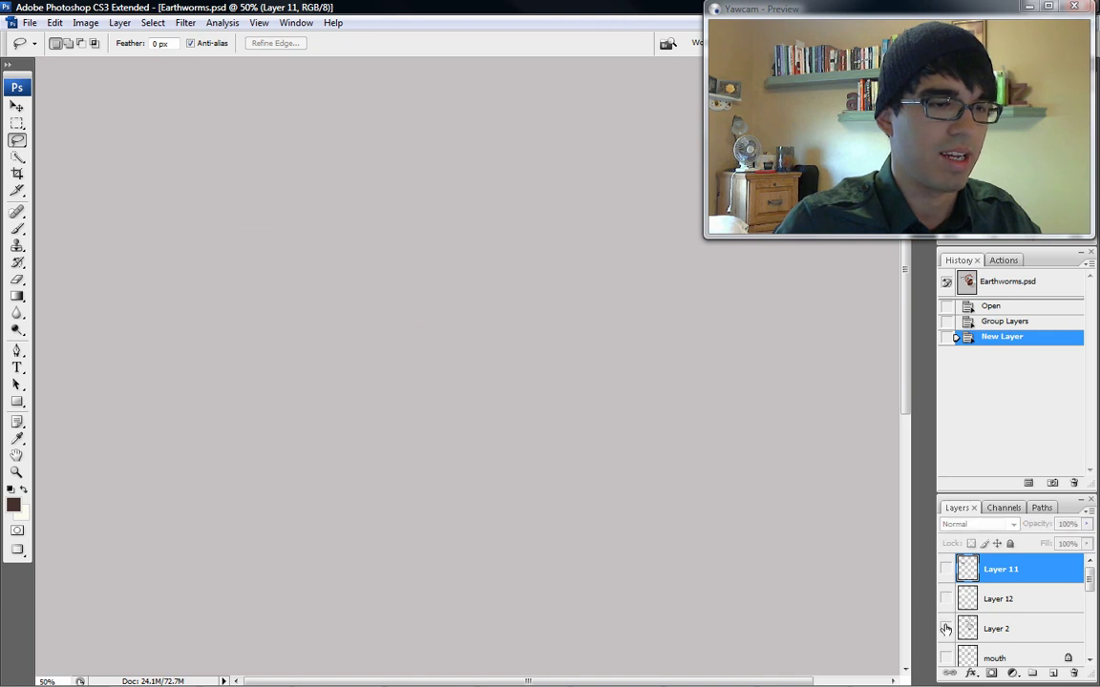
click(946, 628)
drag(788, 525, 704, 491)
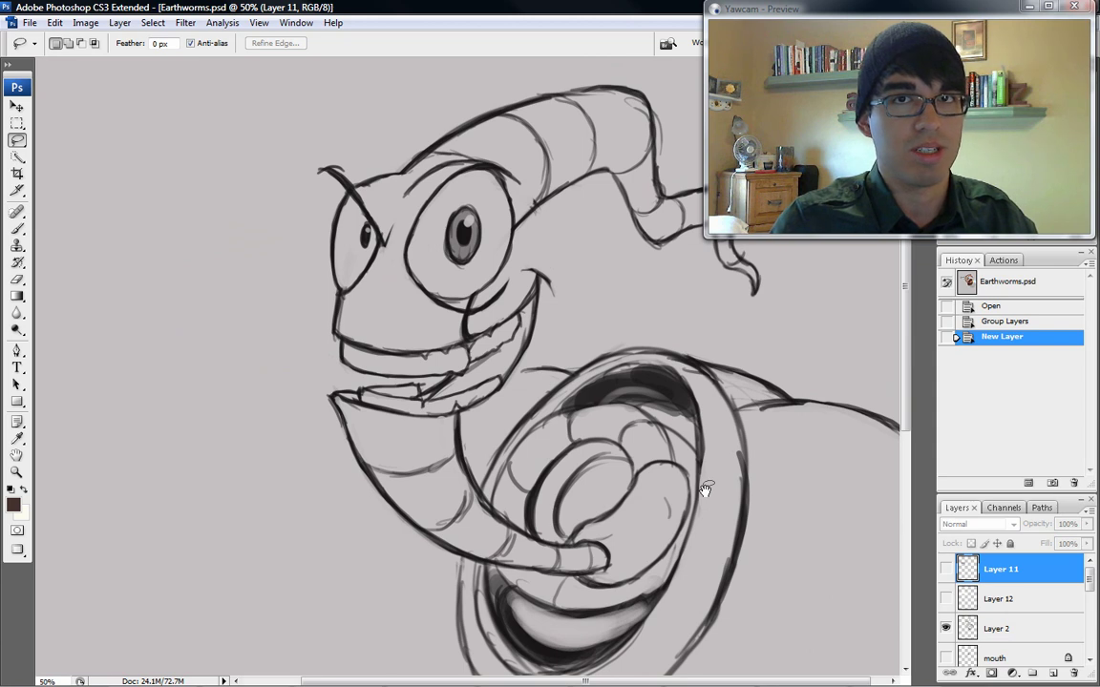
click(946, 570)
Step: Show the pale blue suit glow on Layer 10 and the painted collar on Layer 9
drag(1091, 581, 1087, 642)
scroll(962, 625, up, 1)
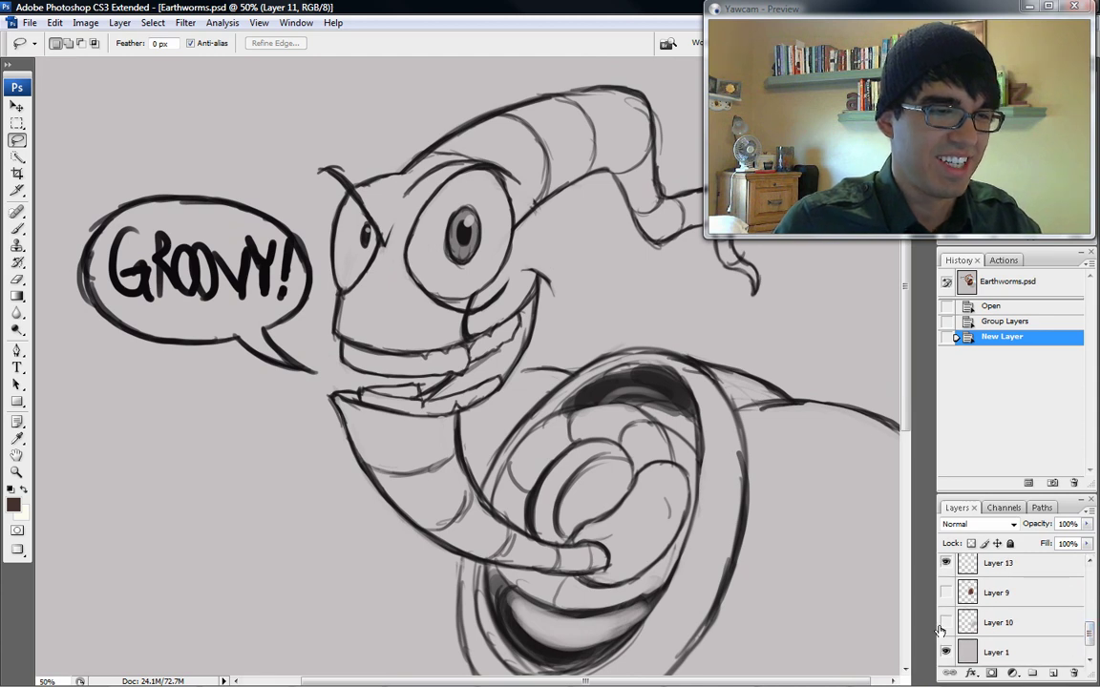
click(945, 624)
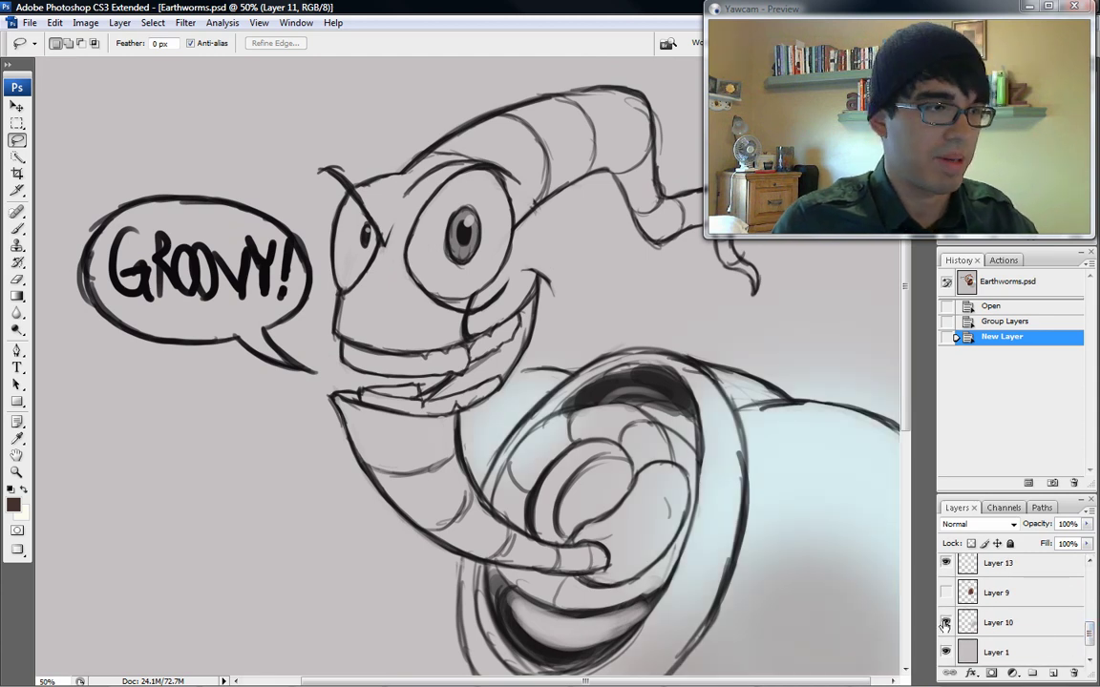
scroll(947, 630, up, 1)
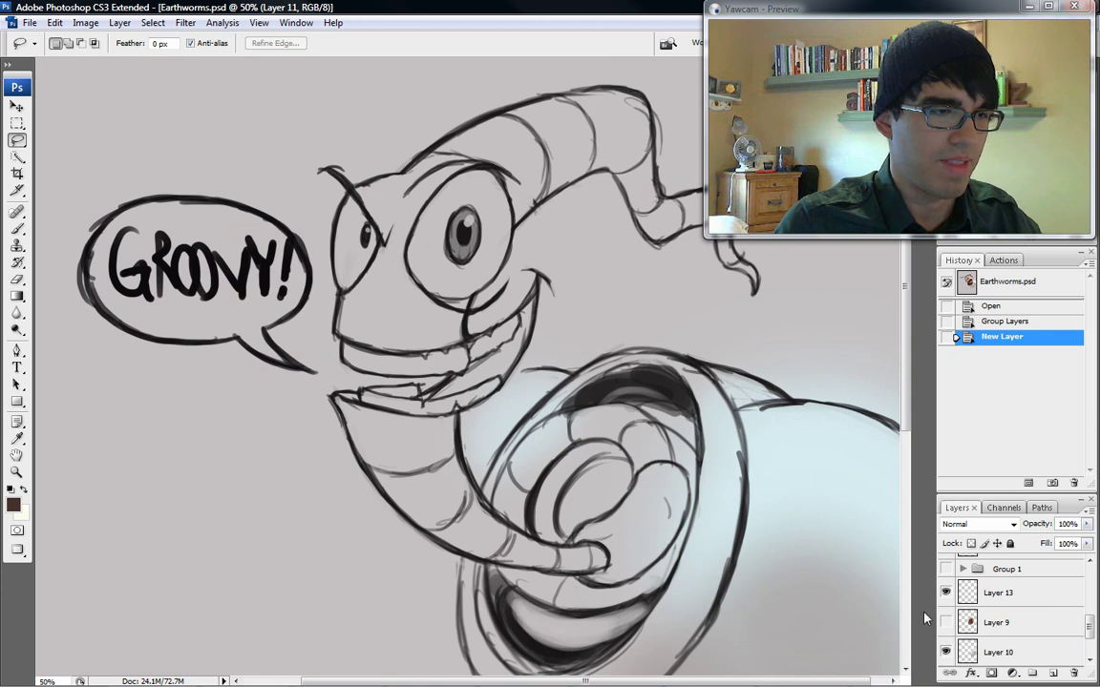
click(945, 622)
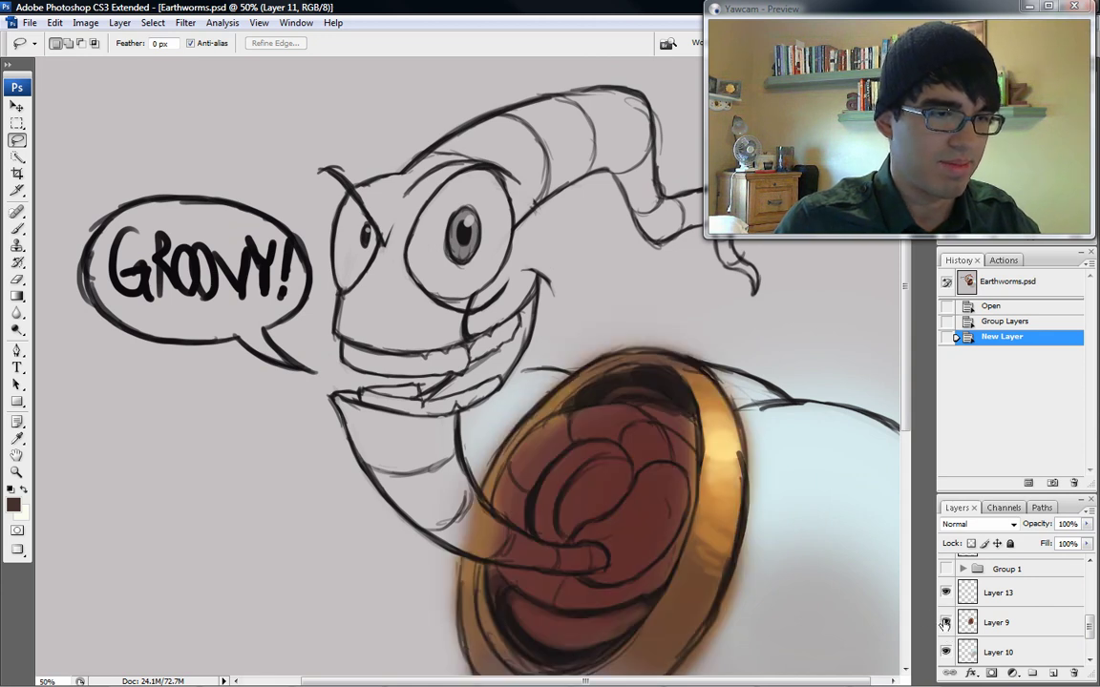
scroll(946, 622, up, 1)
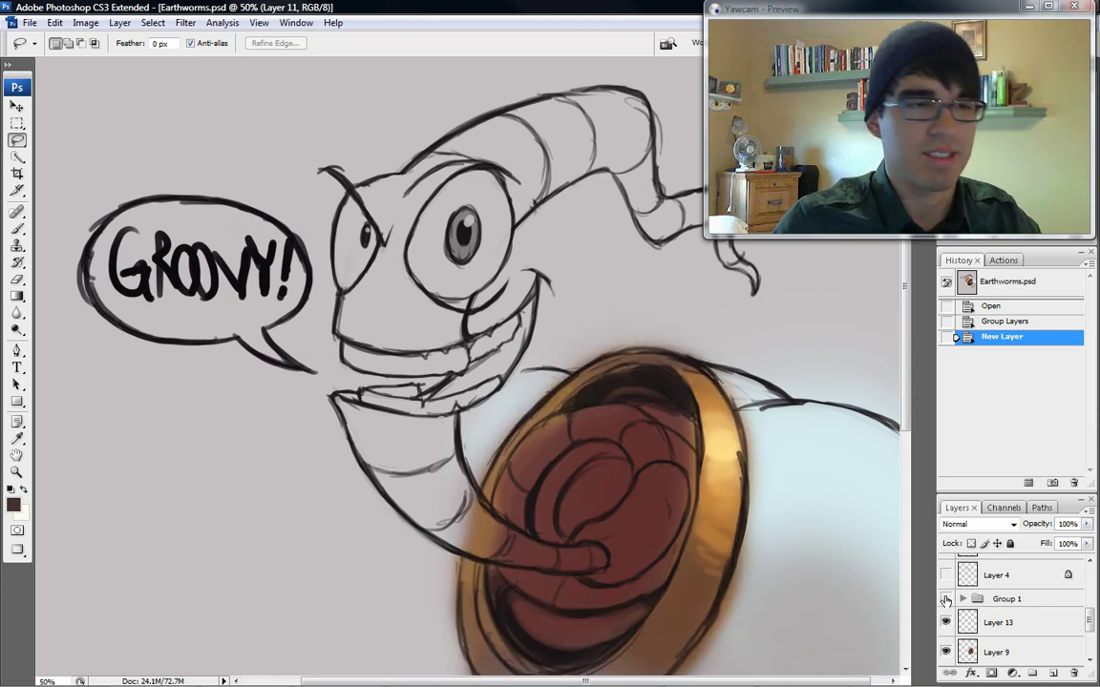
Step: Preview the finished skin in Group 1, hide the group again, and show the eye whites on Layer 4
click(945, 598)
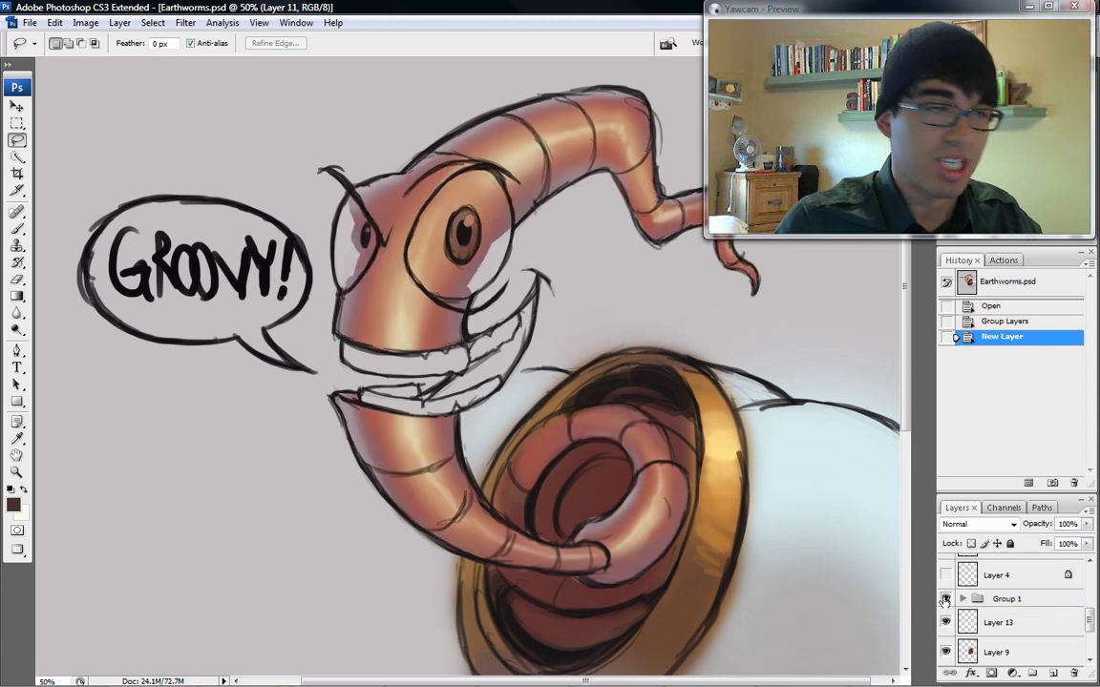
click(945, 599)
click(945, 575)
scroll(945, 574, up, 1)
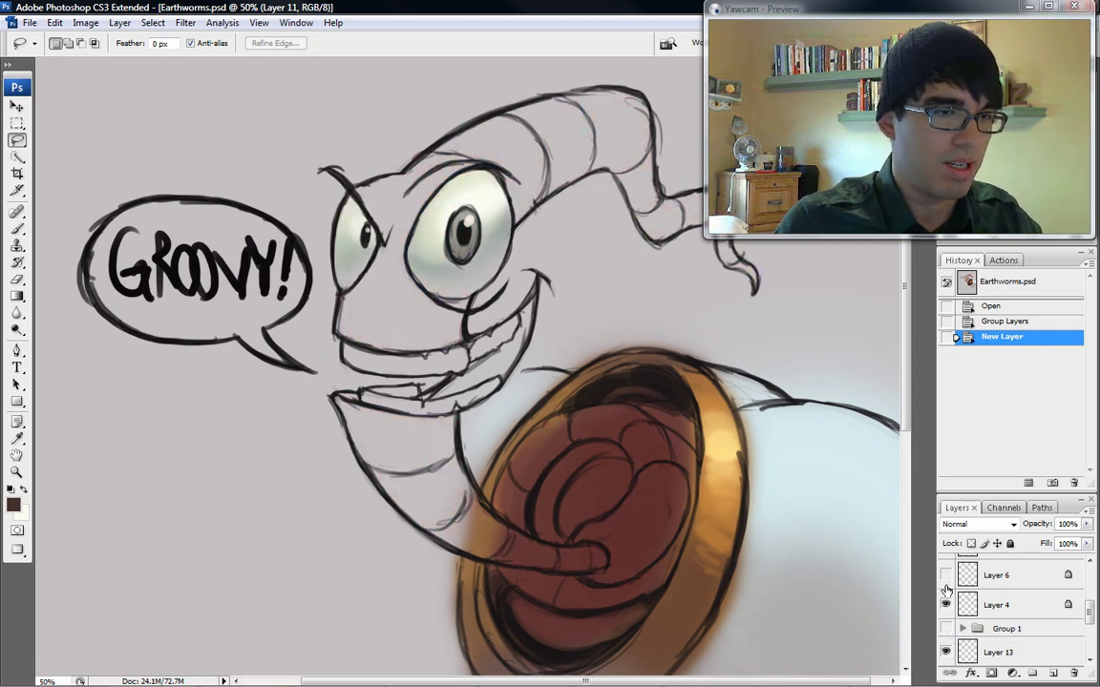
Step: Show Layer 6, the mouth layer and the speech bubble fill on Layer 12, leaving Layer 5 hidden
scroll(945, 580, up, 1)
click(945, 575)
scroll(946, 575, up, 1)
click(945, 574)
scroll(946, 582, up, 2)
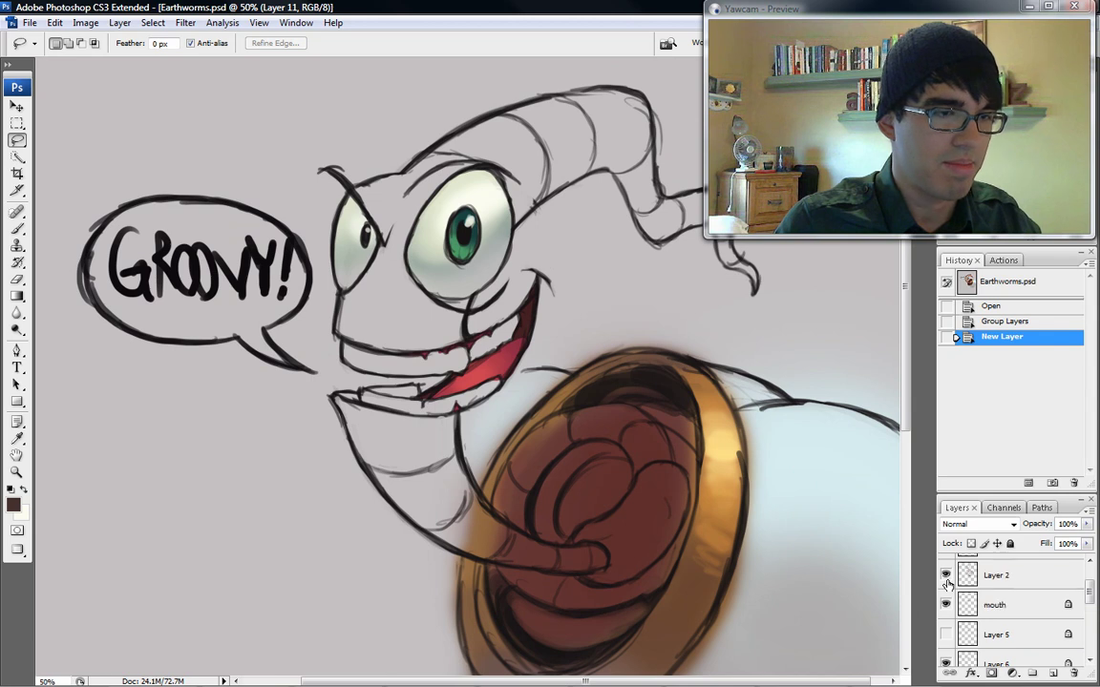
click(945, 577)
scroll(945, 587, up, 1)
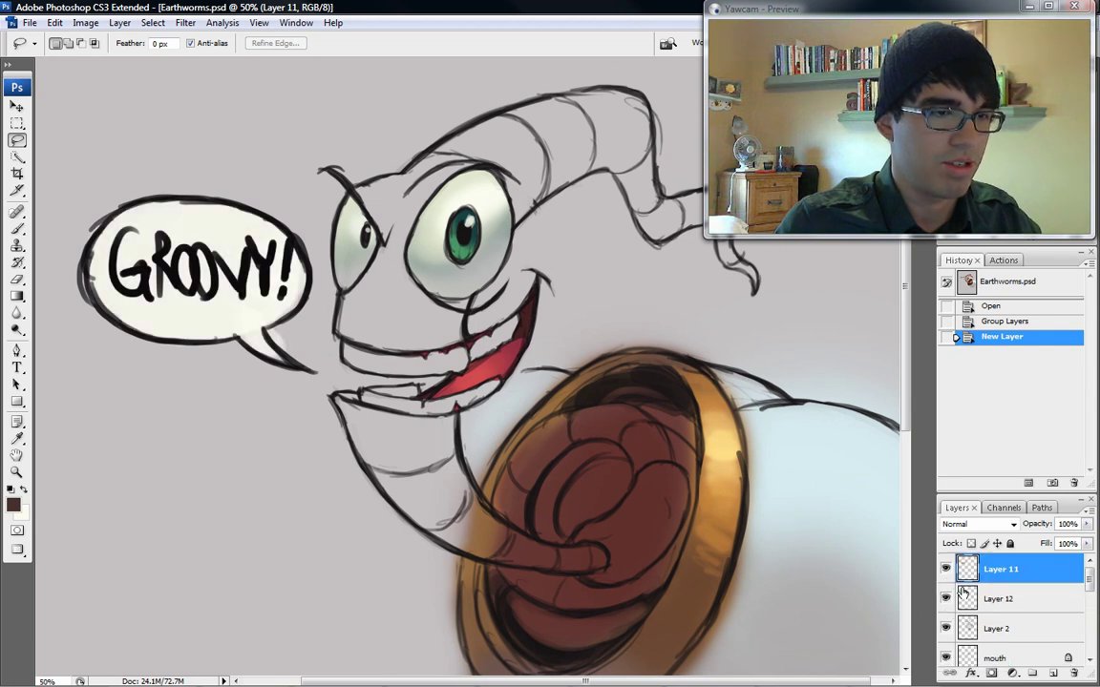
Step: Select Layer 6 and toggle its visibility off and on to check what it contains
scroll(964, 594, down, 2)
click(962, 629)
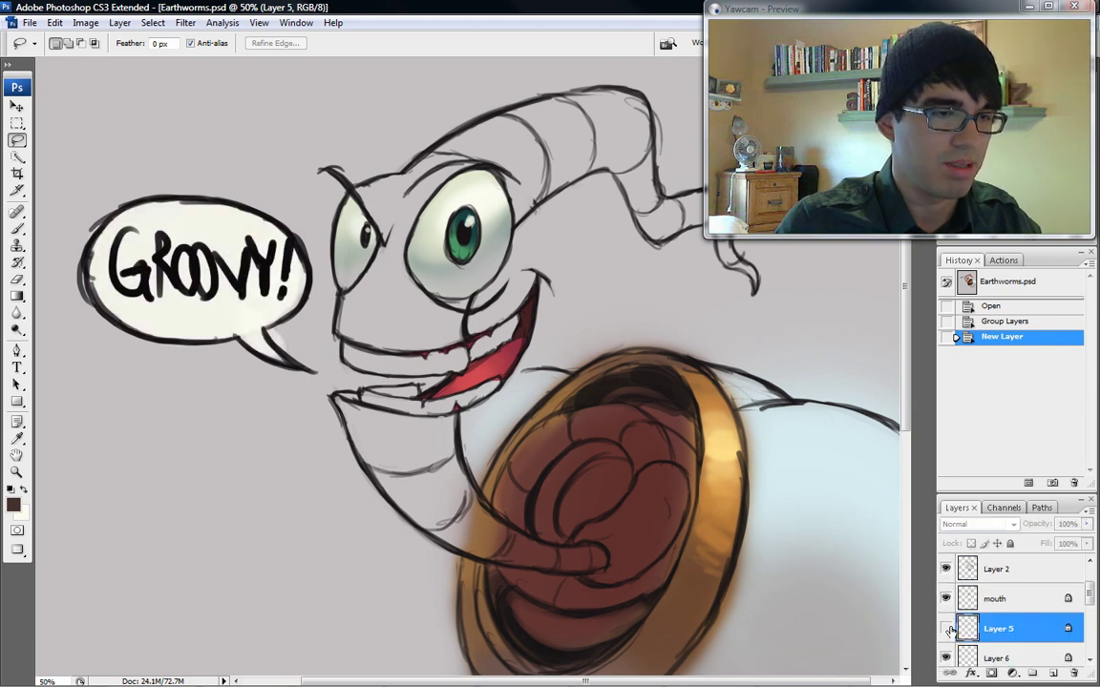
click(995, 657)
scroll(996, 649, down, 2)
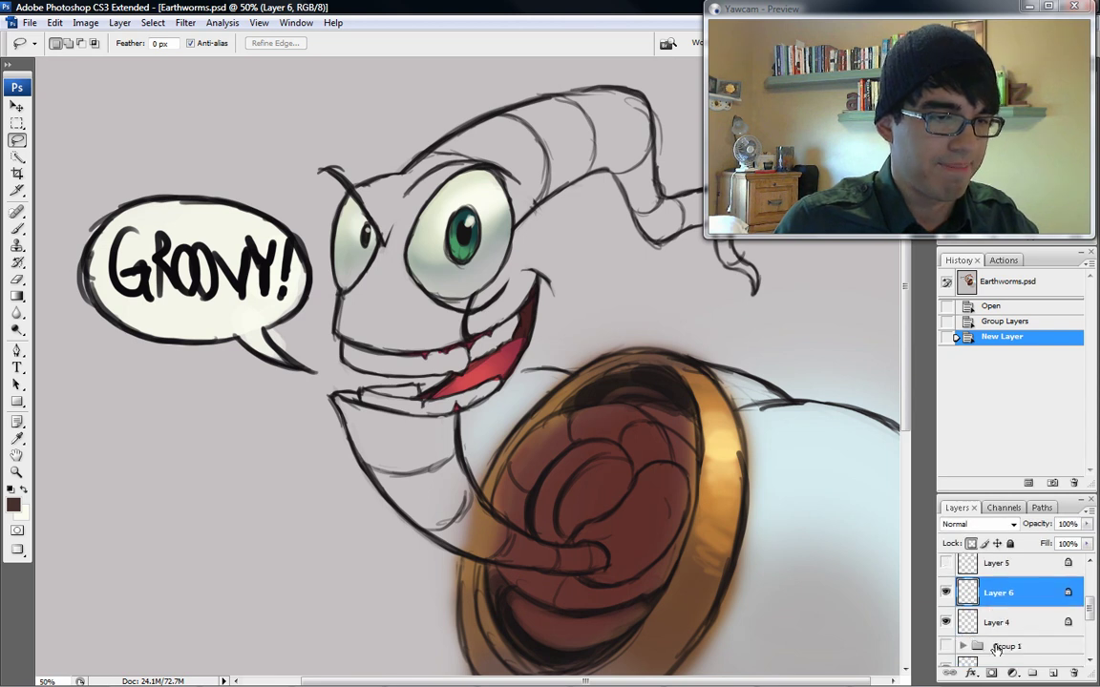
click(946, 593)
click(946, 593)
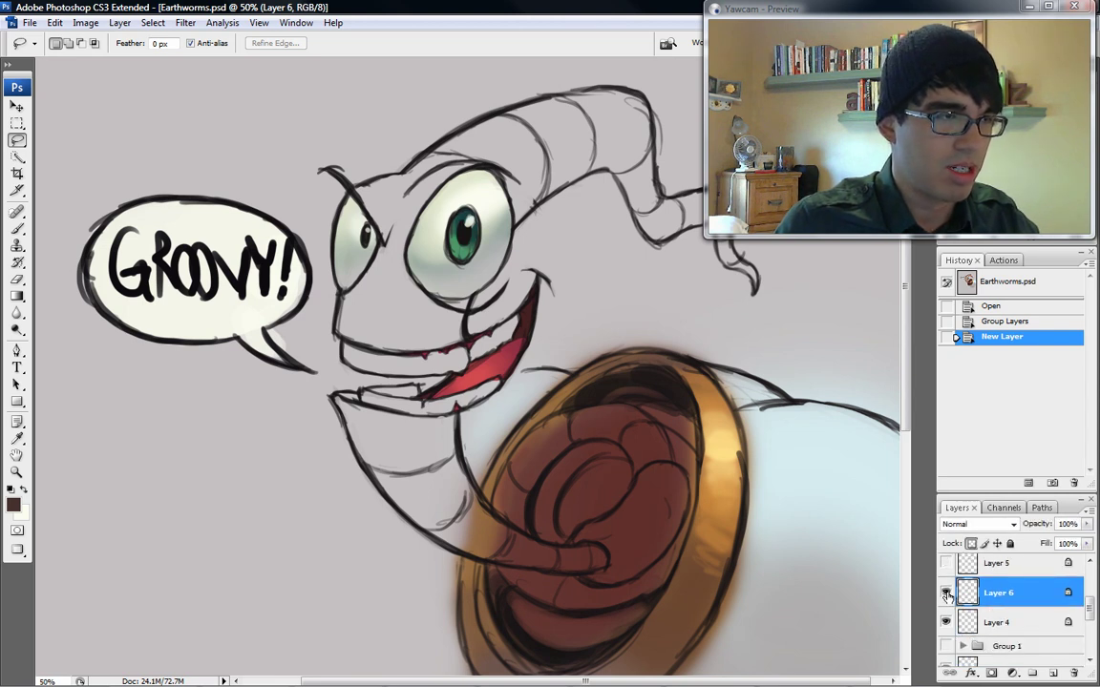
Step: Select Layer 9 and create a new layer named skin directly above it
click(989, 626)
scroll(983, 596, down, 3)
click(978, 573)
click(984, 594)
click(994, 572)
scroll(997, 588, up, 2)
click(946, 630)
click(946, 630)
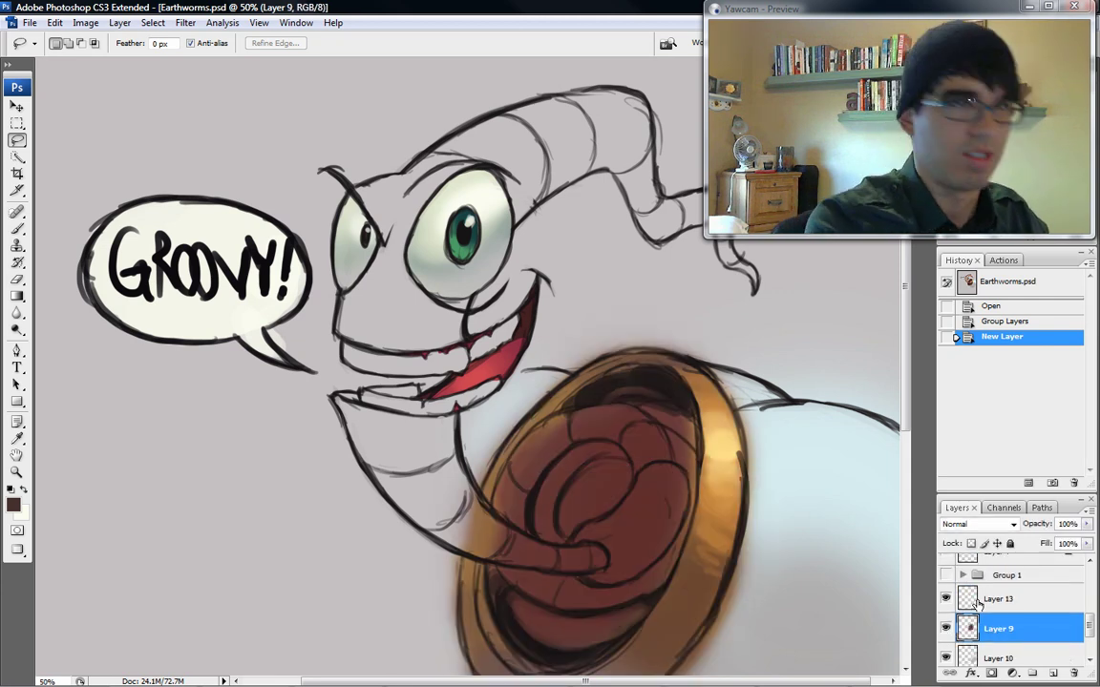
key(ctrl+shift+n)
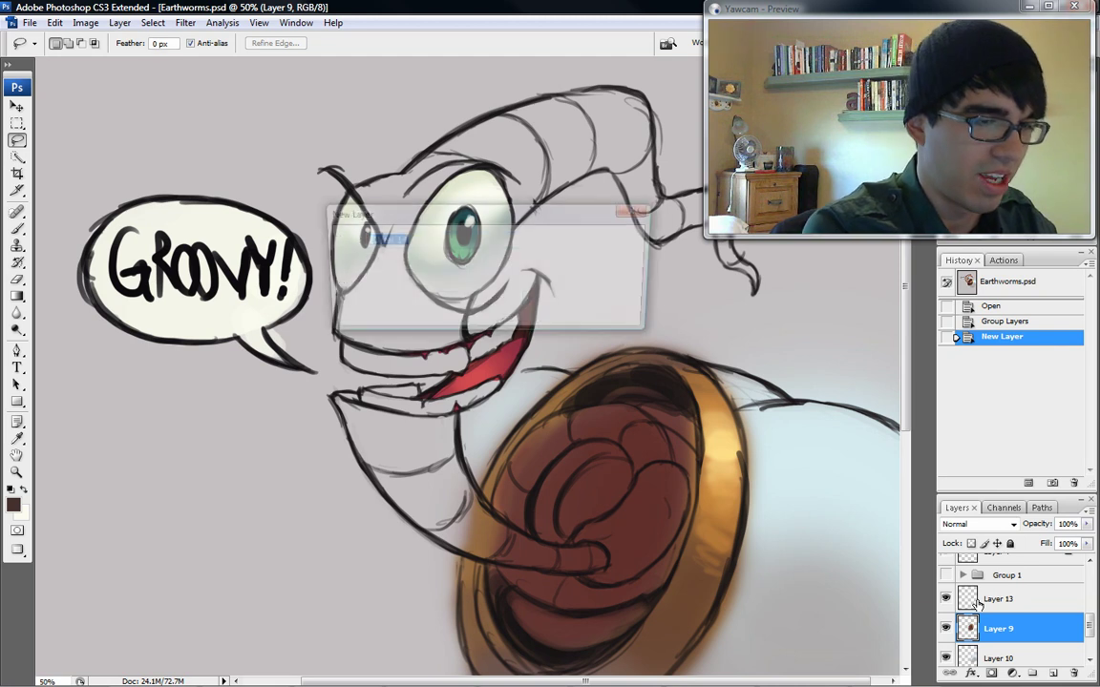
text(skin)
key(Return)
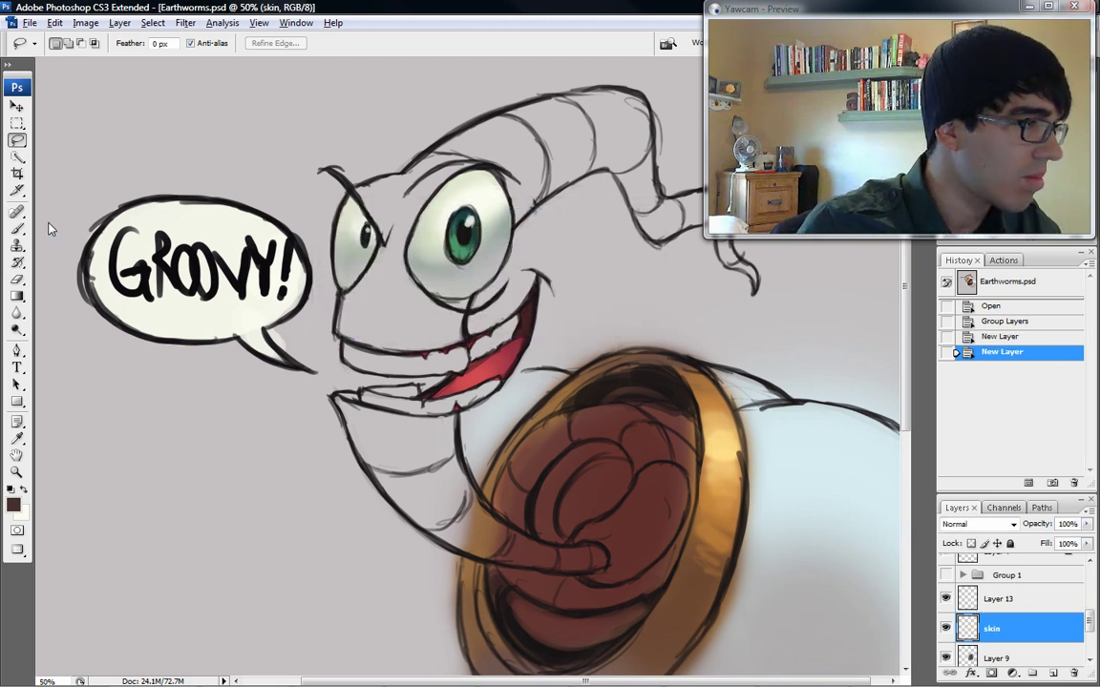
Step: Activate the Brush tool and pick a muted reddish brown, 743e36, as a candidate foreground color
click(17, 227)
click(13, 505)
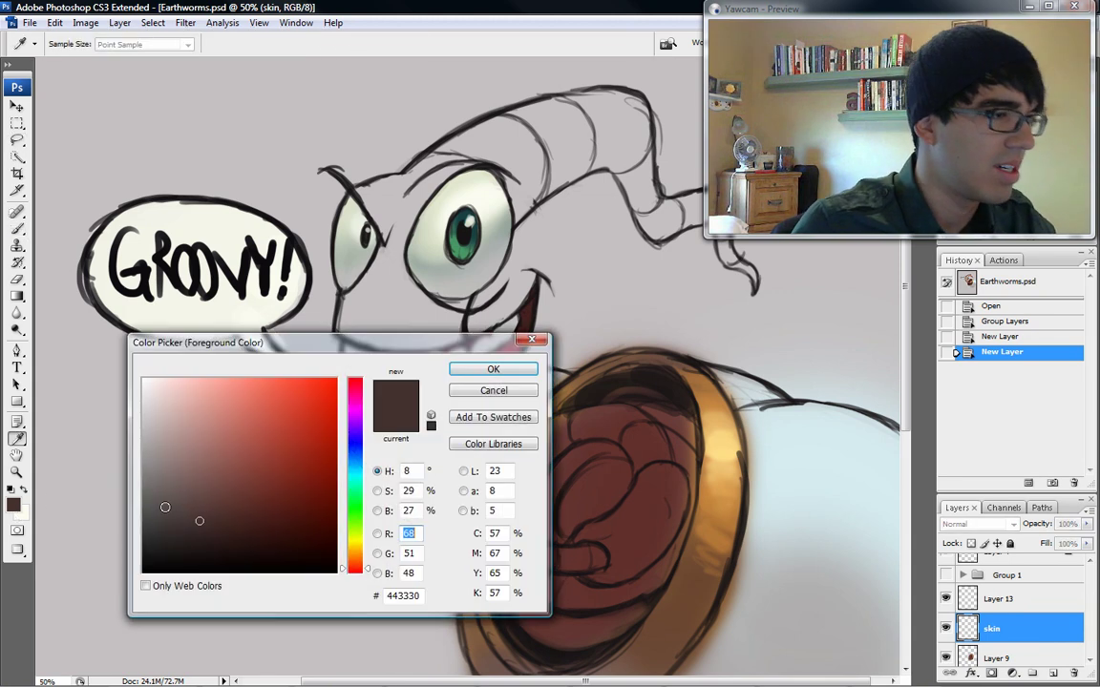
click(258, 504)
click(264, 507)
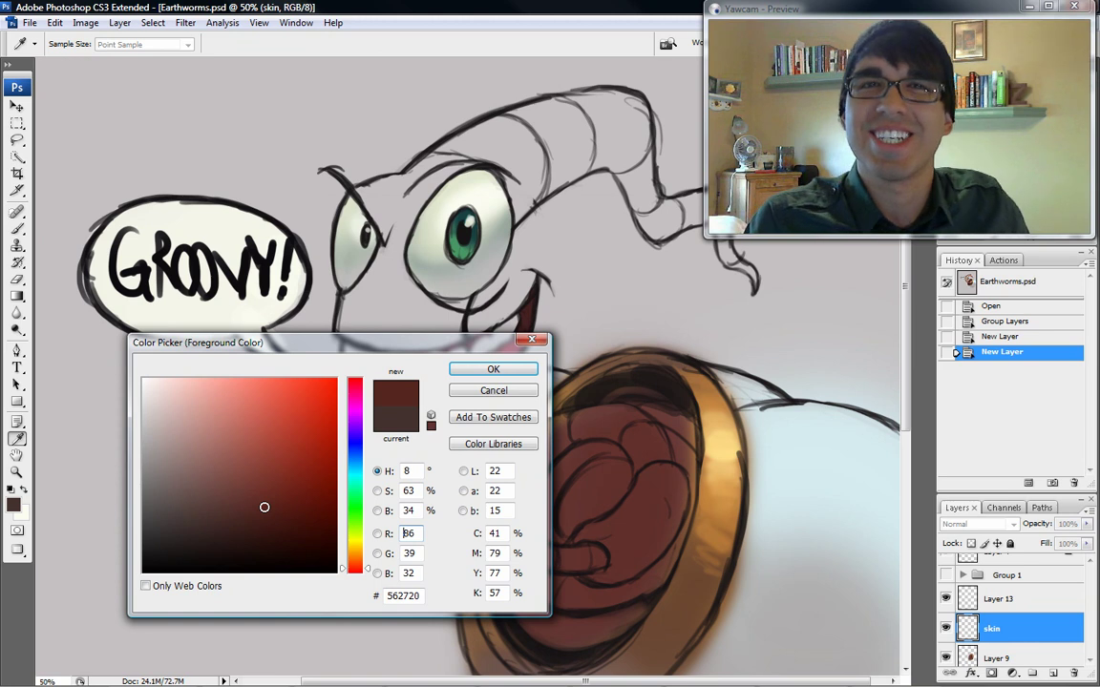
drag(265, 507, 245, 484)
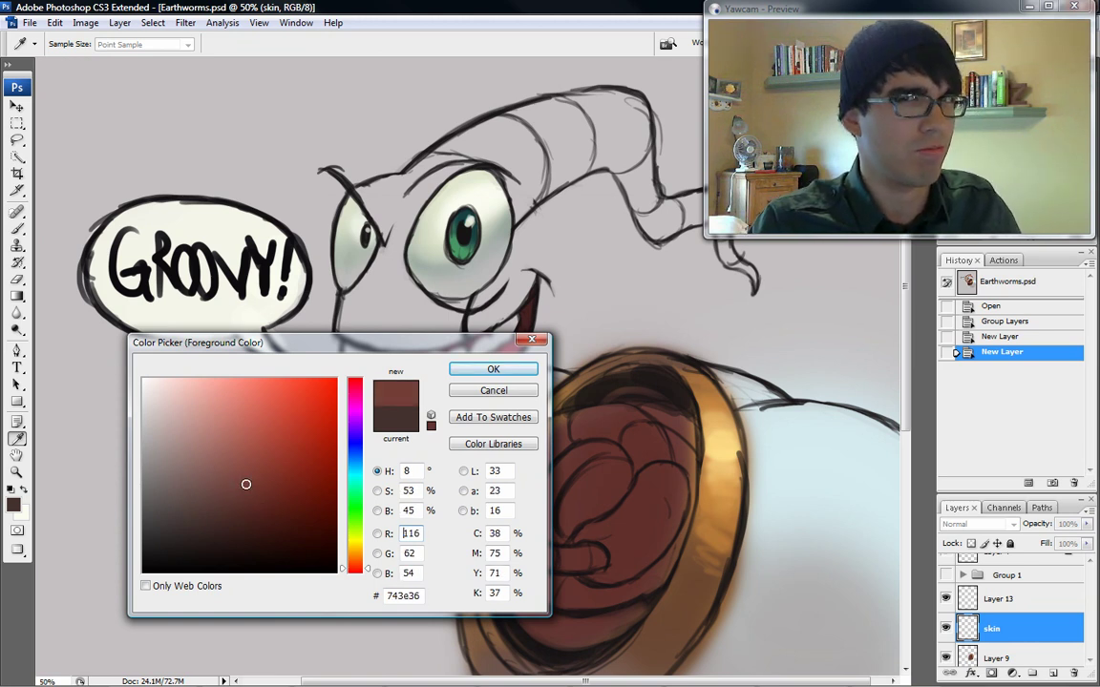
Step: Try warmer hues for the foreground color, ending on a light orange, c57954
drag(360, 570, 368, 567)
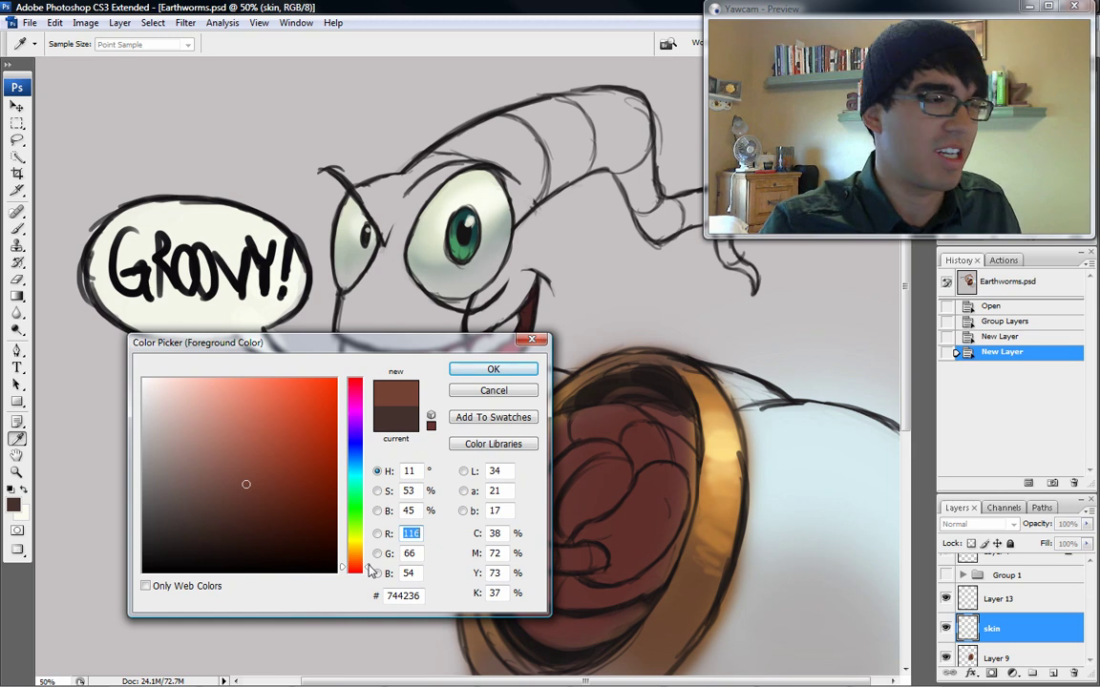
drag(269, 484, 272, 485)
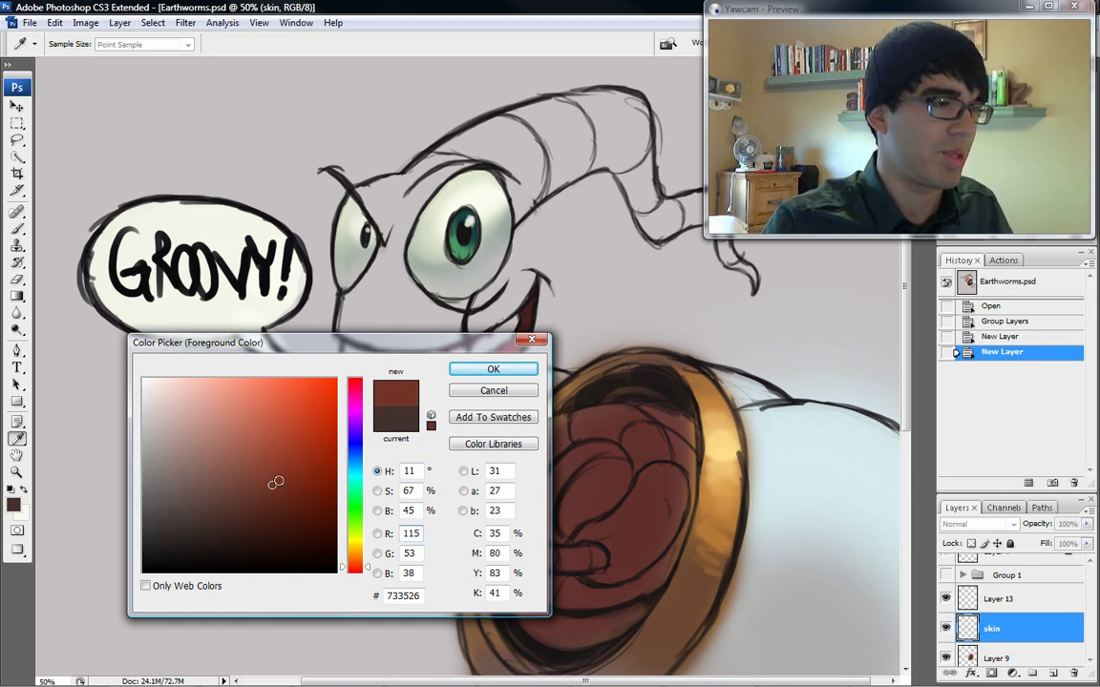
drag(366, 571, 371, 569)
drag(299, 464, 253, 422)
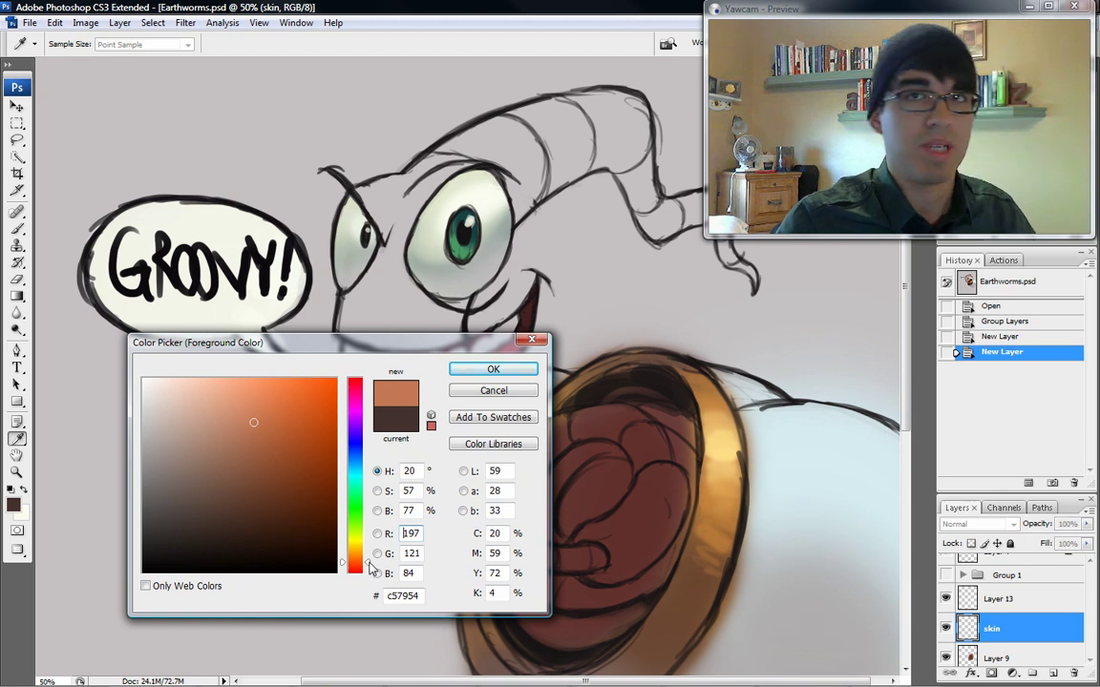
Step: Set the foreground color to a dark reddish brown, 732c1b, at hue 11°
click(369, 567)
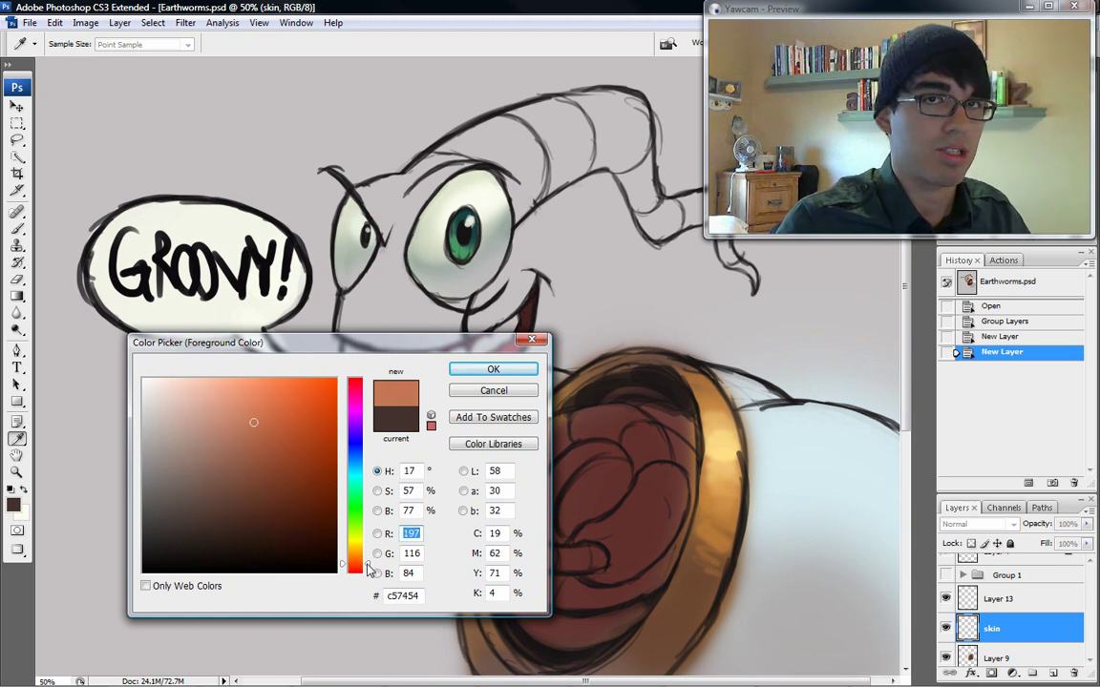
click(368, 567)
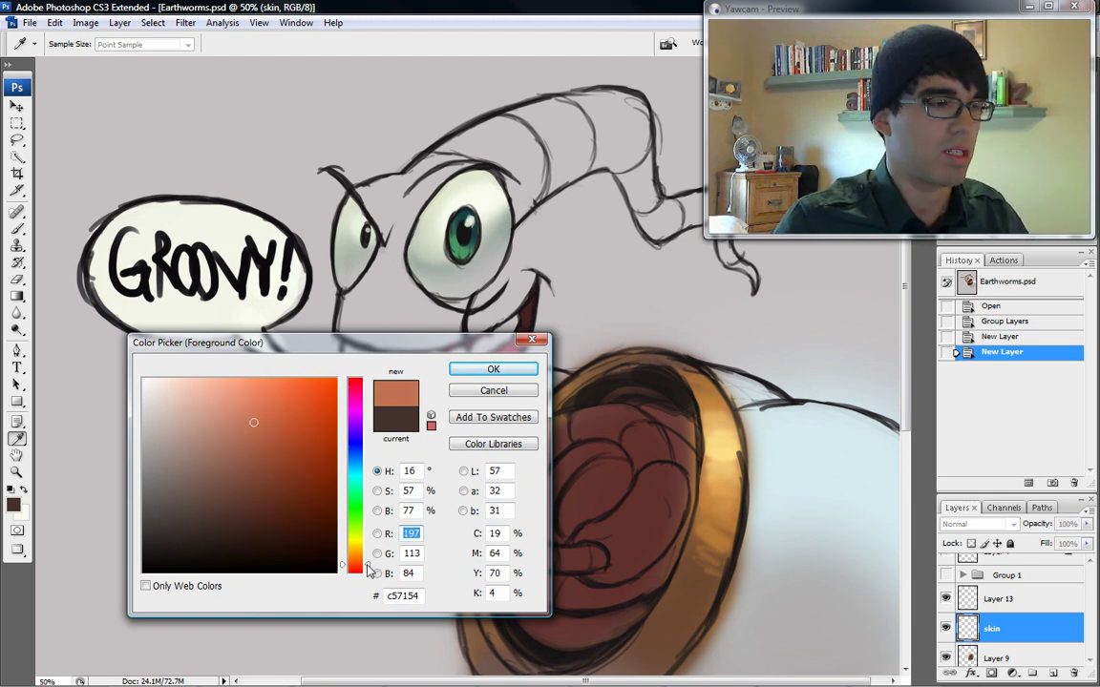
click(368, 569)
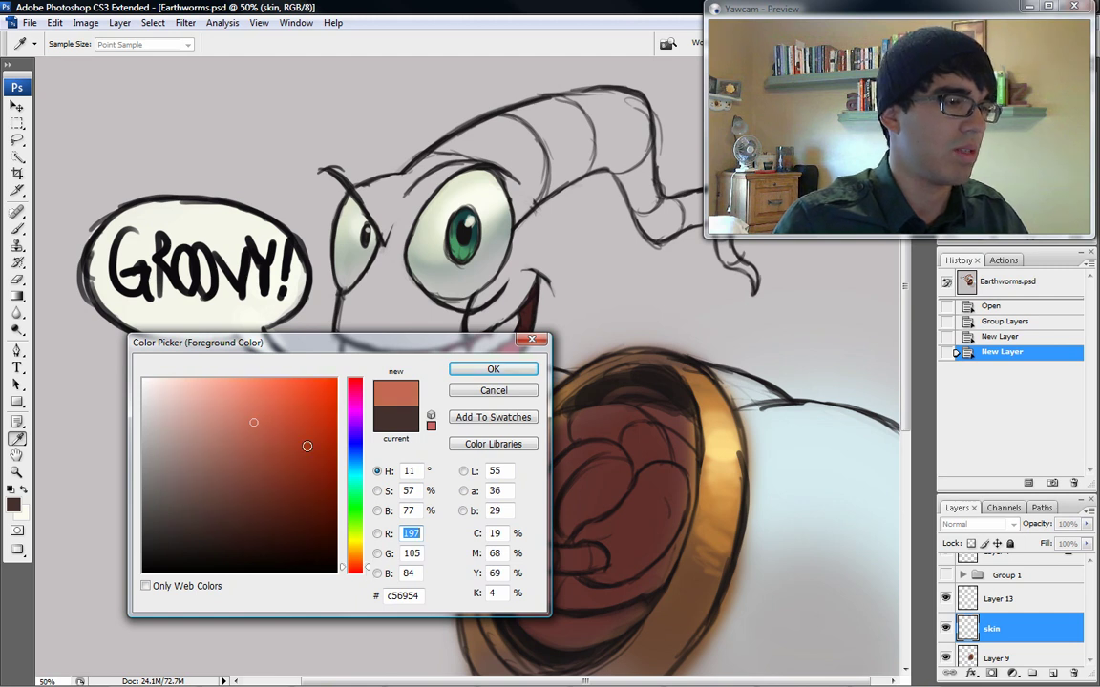
mouse_move(263, 427)
mouse_down()
mouse_move(266, 486)
mouse_move(291, 485)
mouse_up()
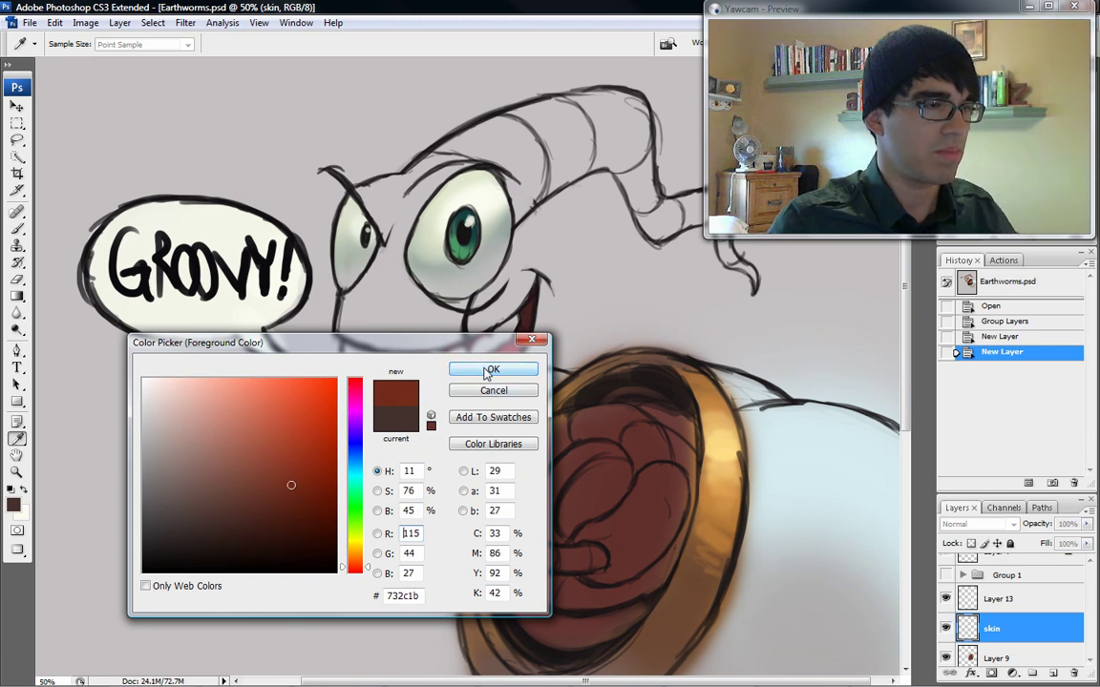
click(489, 370)
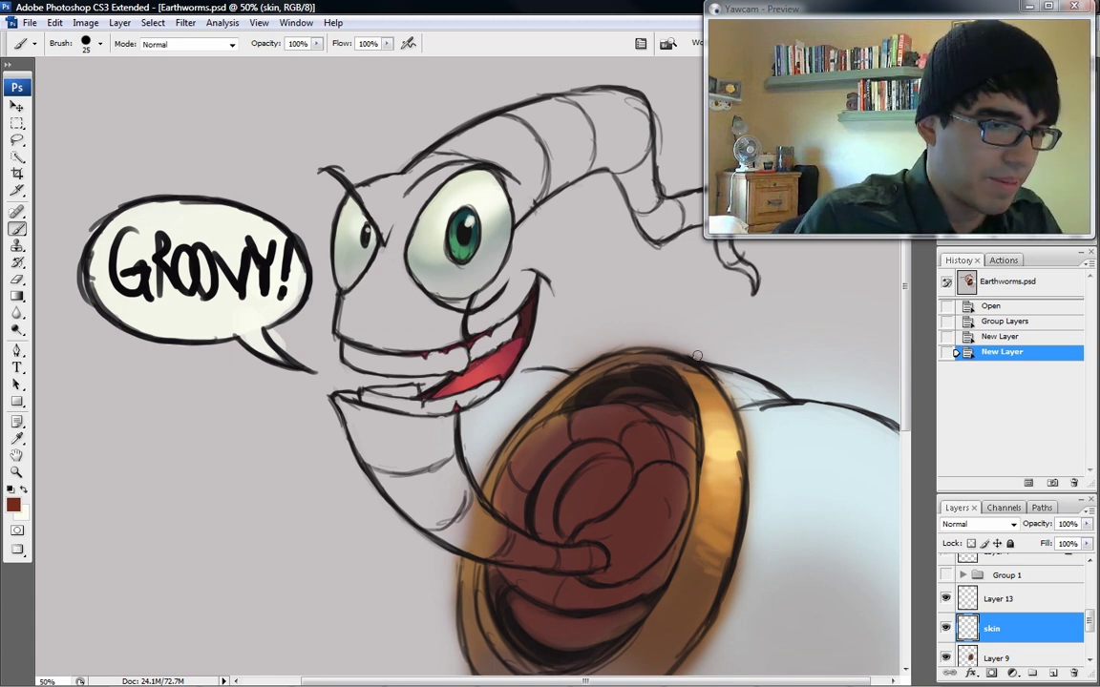
Step: Turn off Other Dynamics for the 25 px brush, keeping Shape Dynamics and Smoothing on
click(99, 43)
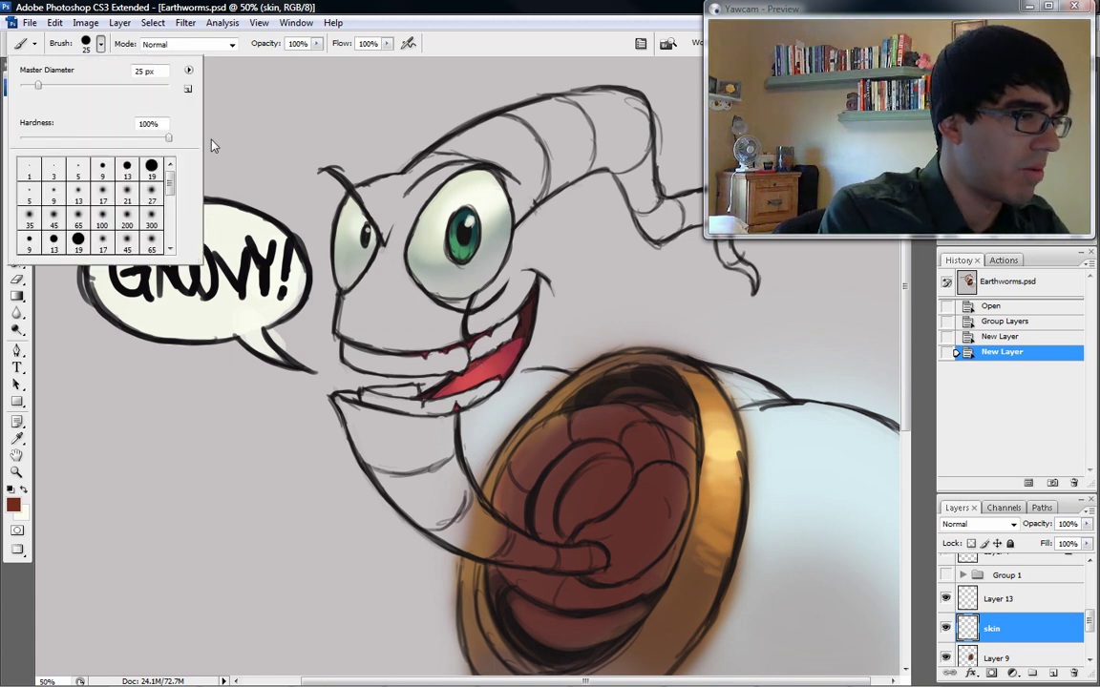
click(190, 125)
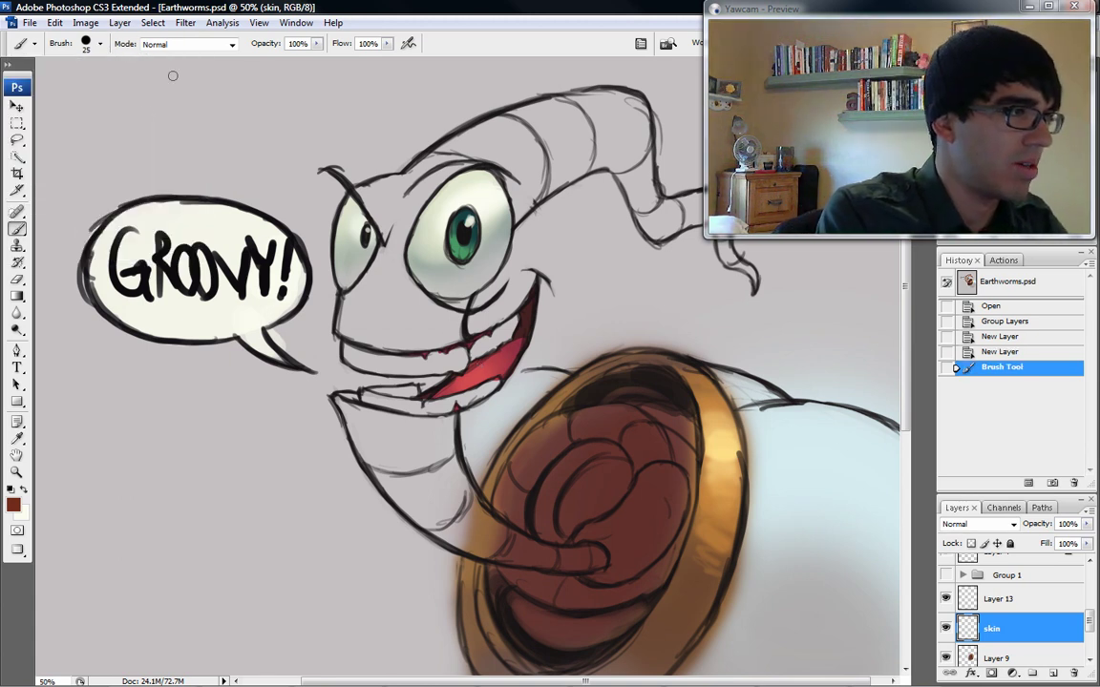
click(640, 45)
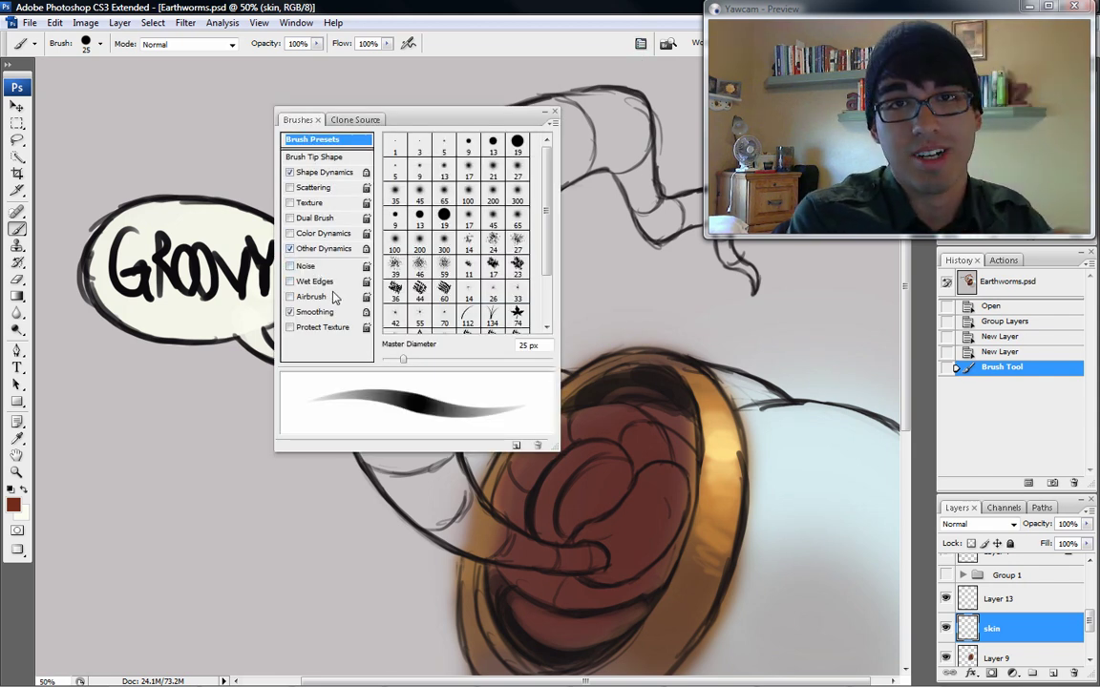
click(290, 250)
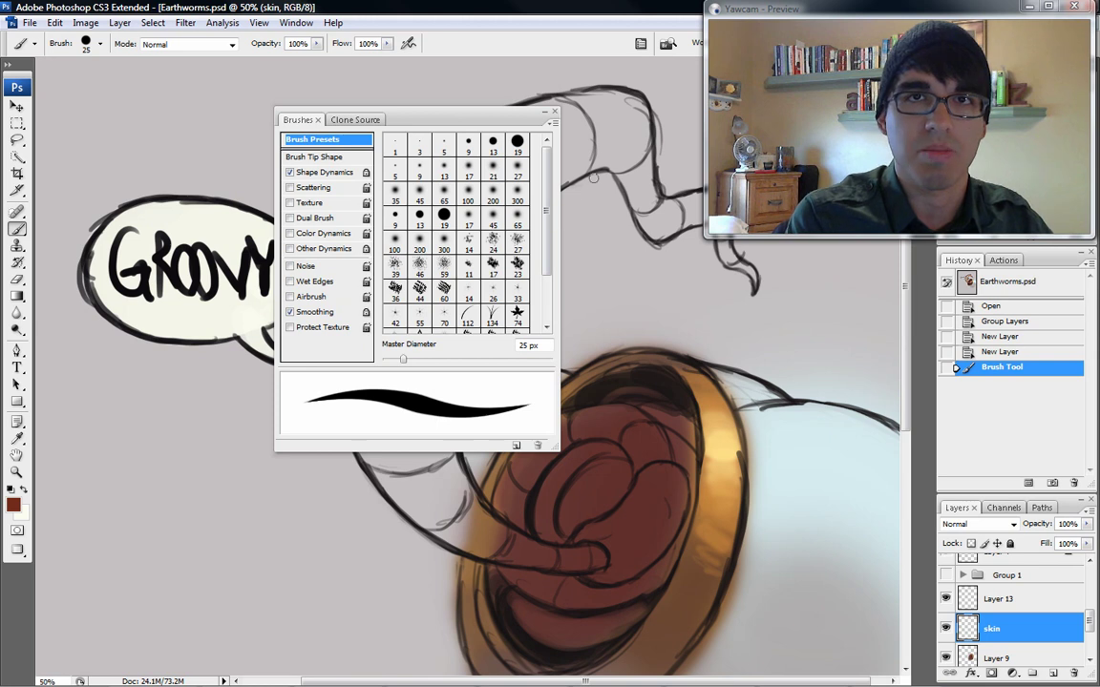
click(552, 115)
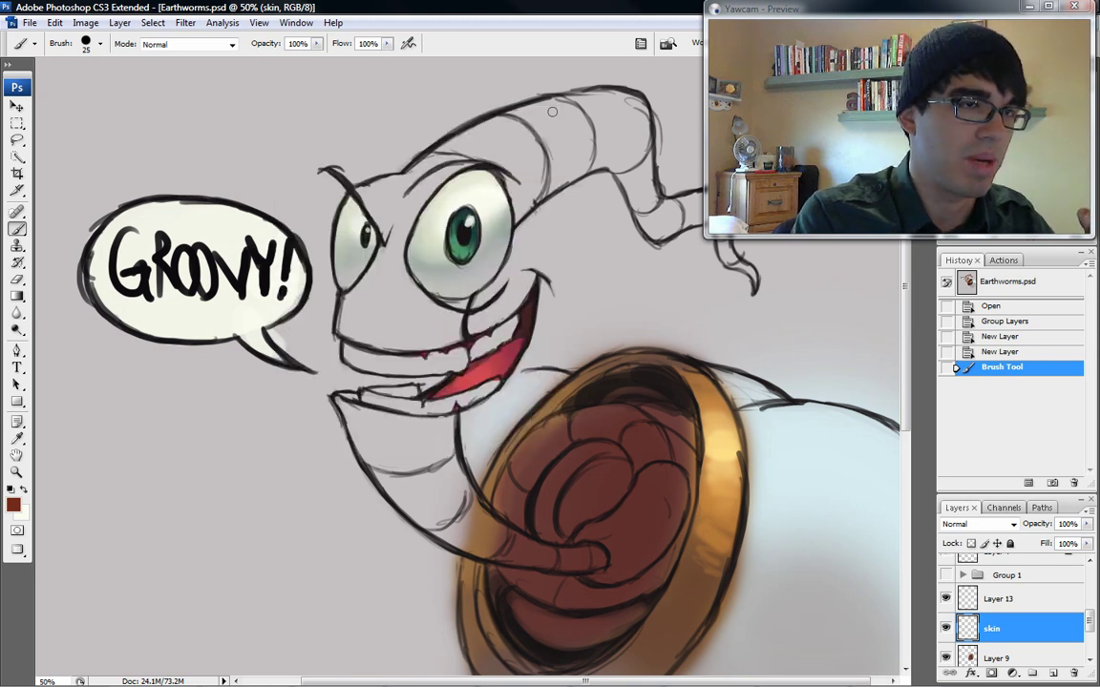
Step: Enlarge the brush and block in the narrow lower end of the worm's neck inside the collar on the skin layer
click(653, 374)
key(])
drag(451, 519, 492, 540)
mouse_move(479, 540)
mouse_down()
mouse_move(515, 554)
mouse_move(603, 556)
mouse_move(520, 555)
mouse_up()
key(])
key(])
mouse_move(584, 558)
mouse_down()
mouse_move(473, 526)
mouse_move(515, 532)
mouse_move(535, 549)
mouse_move(490, 529)
mouse_move(540, 554)
mouse_move(463, 500)
mouse_move(474, 510)
mouse_move(435, 447)
mouse_up()
Step: Fill the worm's neck with the dark reddish brown on the skin layer, from the collar up to the lower jaw
key(])
key(])
key([)
drag(449, 506, 405, 399)
mouse_move(430, 456)
mouse_down()
mouse_move(409, 403)
mouse_move(438, 427)
mouse_move(400, 420)
mouse_move(414, 427)
mouse_up()
key(bracketleft)
key(bracketleft)
key(bracketleft)
key(bracketleft)
key(bracketleft)
key(bracketleft)
key(bracketleft)
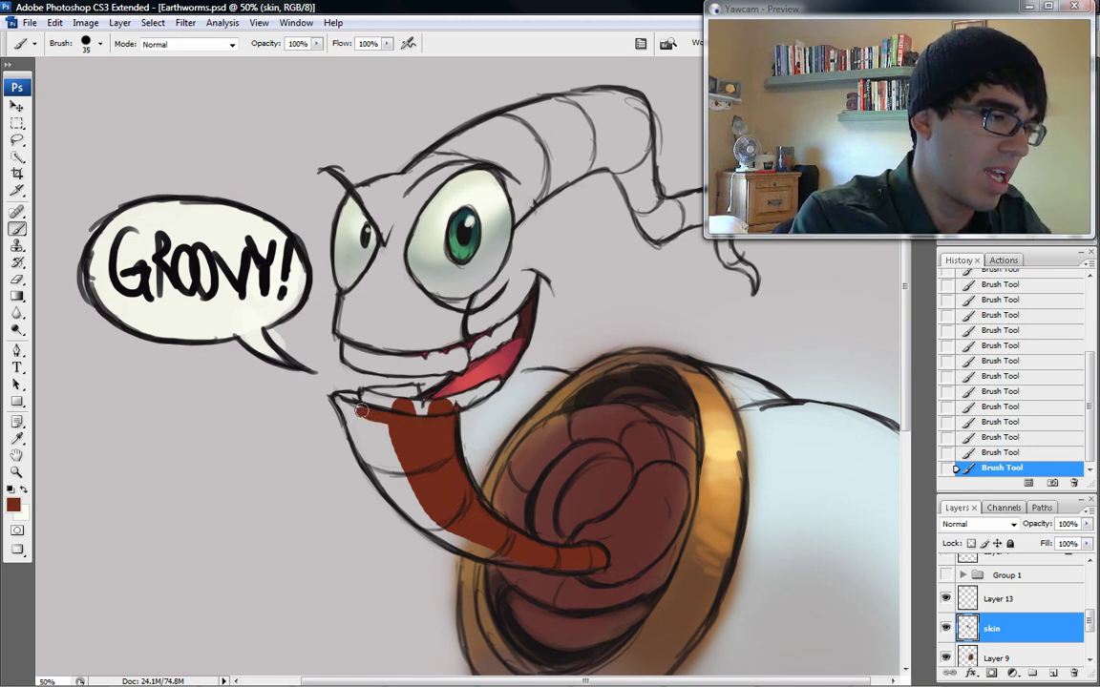
key(bracketright)
mouse_move(334, 396)
mouse_down()
mouse_move(392, 428)
mouse_move(368, 422)
mouse_move(359, 435)
mouse_move(391, 484)
mouse_move(380, 442)
mouse_move(396, 477)
mouse_move(530, 555)
mouse_up()
Step: Block in the worm's snout just above the upper teeth with a brush of about 50 px
key(bracketright)
key(bracketright)
key(bracketright)
key(bracketright)
mouse_move(357, 312)
mouse_down()
mouse_move(385, 336)
mouse_move(417, 339)
mouse_move(460, 316)
mouse_move(453, 339)
mouse_move(466, 297)
mouse_up()
key(bracketleft)
key(bracketleft)
key(bracketleft)
key(bracketright)
key(bracketright)
key(bracketright)
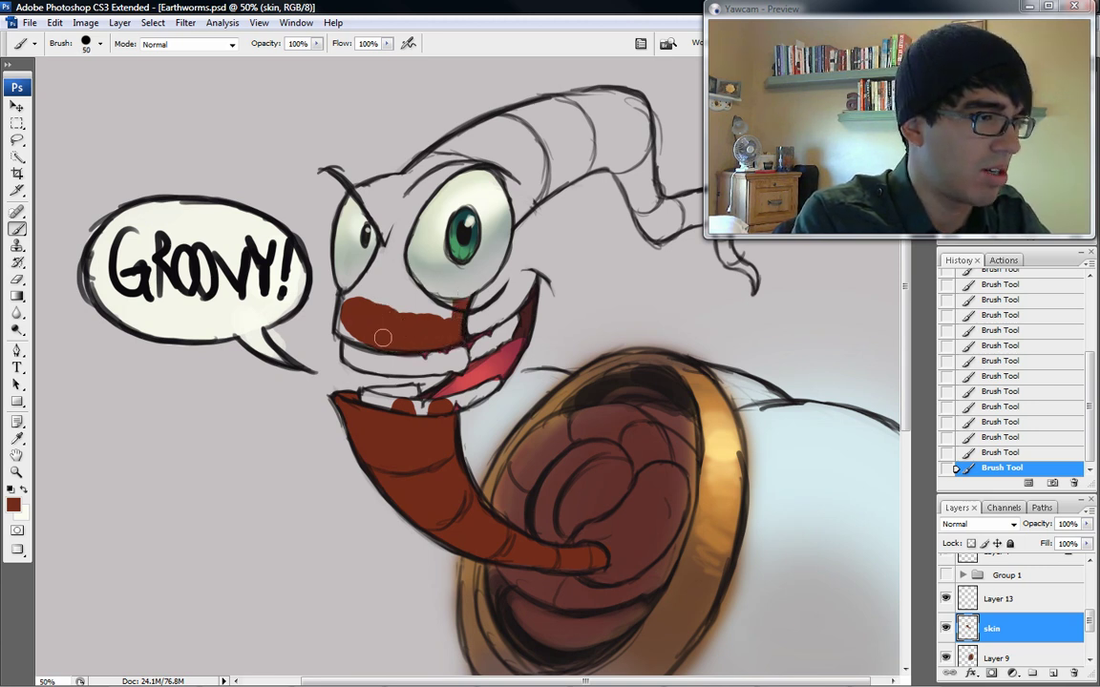
Step: Fill the rest of the worm's face around and between the eyes with a larger brush
drag(342, 327, 381, 287)
key(bracketright)
key(bracketright)
key(bracketright)
key(bracketright)
mouse_move(380, 238)
mouse_down()
mouse_move(404, 221)
mouse_move(378, 300)
mouse_move(429, 253)
mouse_move(442, 316)
mouse_up()
Step: Fill the top of the head and the arched segments behind it, down to the first bend, within the sketch lines
key(bracketleft)
mouse_move(457, 179)
mouse_down()
mouse_move(418, 214)
mouse_move(394, 201)
mouse_move(402, 191)
mouse_move(344, 172)
mouse_move(412, 143)
mouse_move(497, 134)
mouse_up()
drag(477, 210, 552, 156)
key(space)
drag(554, 238, 533, 236)
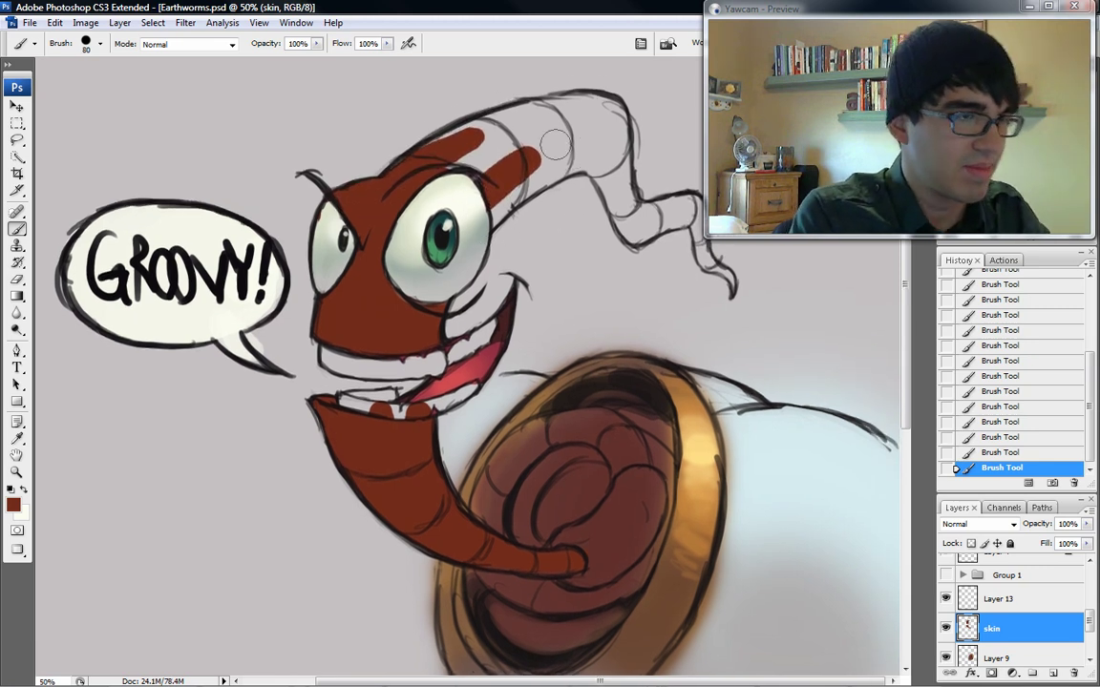
key(bracketleft)
key(bracketleft)
mouse_move(492, 202)
mouse_down()
mouse_move(554, 169)
mouse_move(496, 164)
mouse_move(520, 144)
mouse_move(619, 177)
mouse_move(630, 229)
mouse_move(604, 107)
mouse_move(411, 157)
mouse_move(532, 127)
mouse_move(449, 113)
mouse_move(530, 93)
mouse_move(543, 115)
mouse_up()
drag(526, 118, 432, 153)
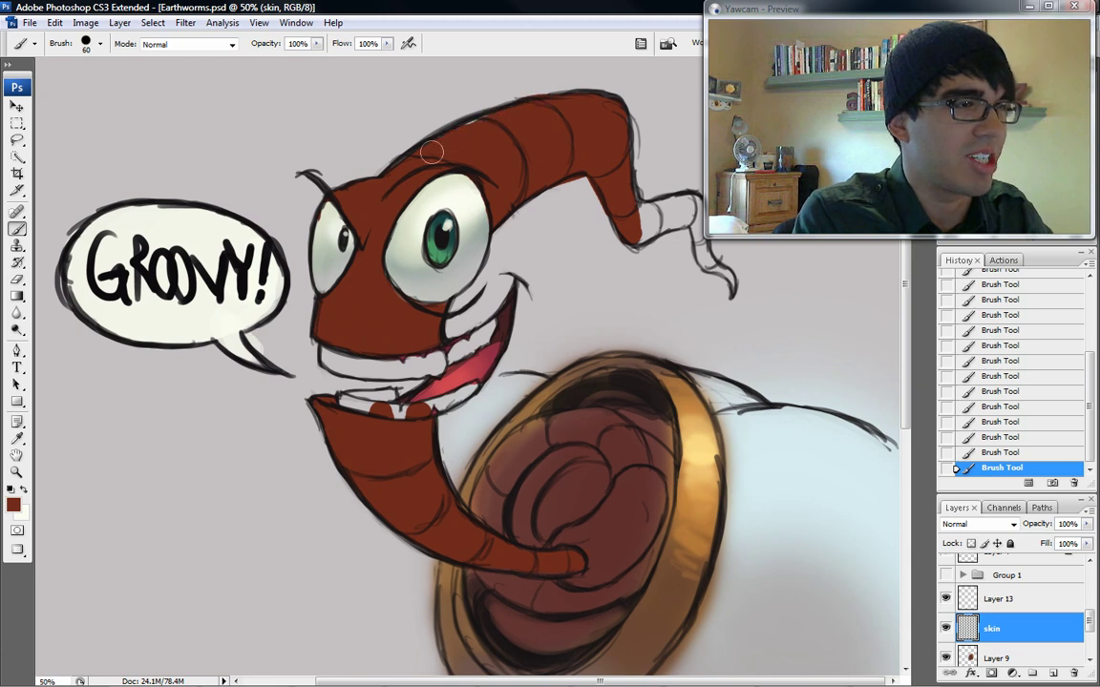
drag(513, 115, 434, 164)
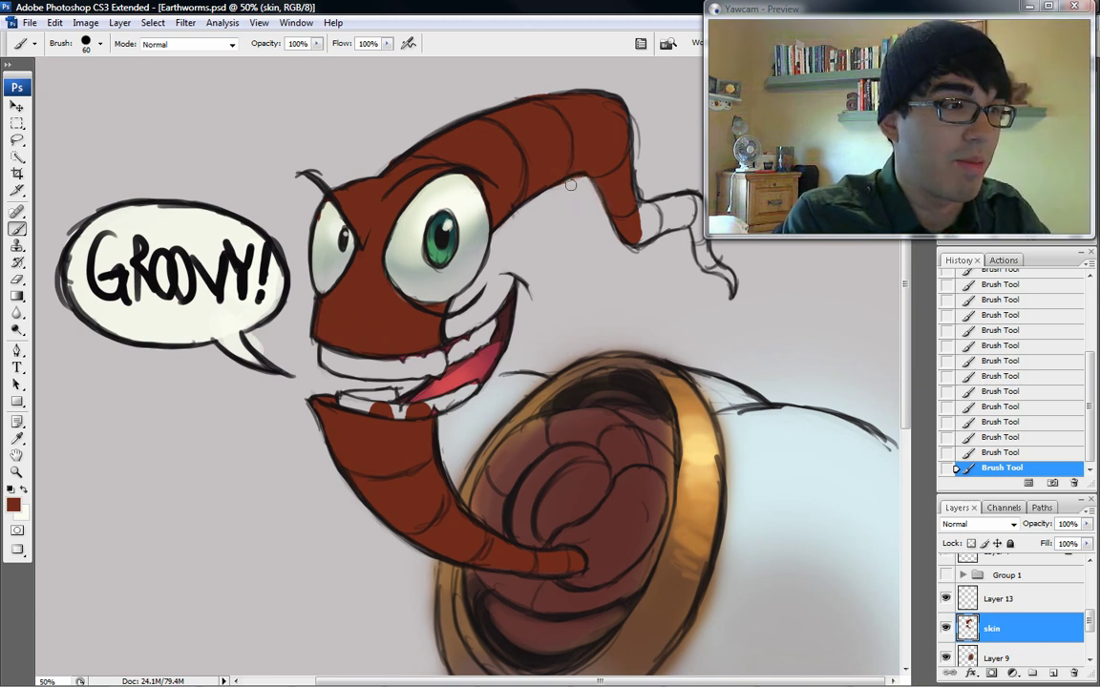
Step: Clean up the underside edge of the arched head segments with a hard round eraser and touch it up with the brush
drag(571, 185, 580, 191)
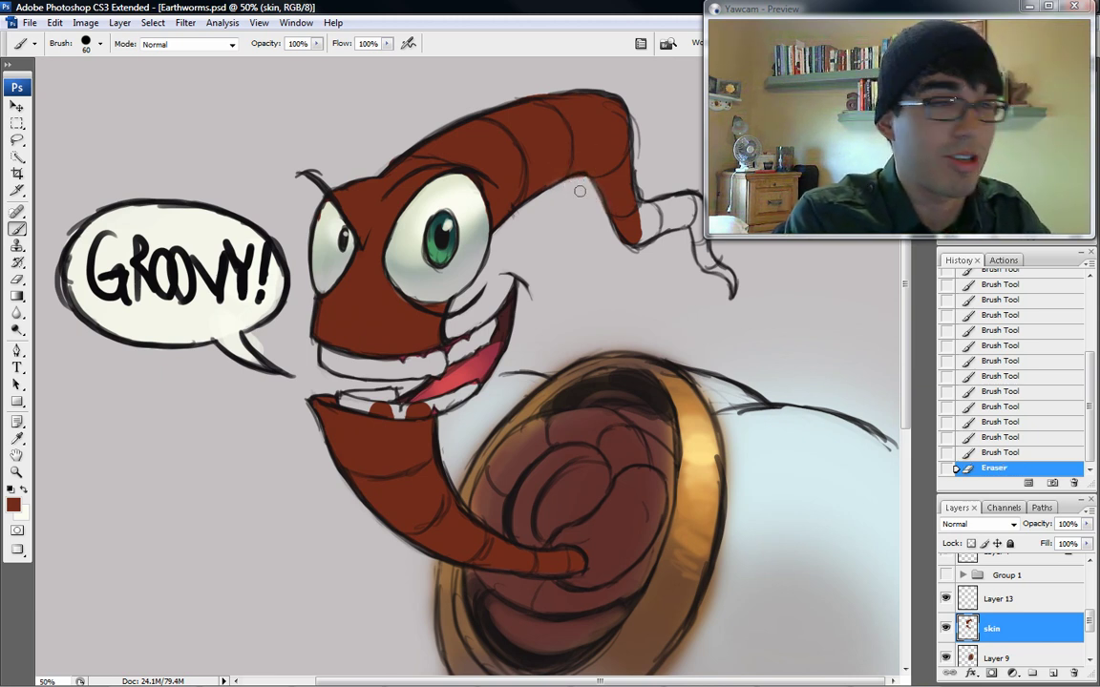
click(13, 281)
click(101, 44)
click(151, 169)
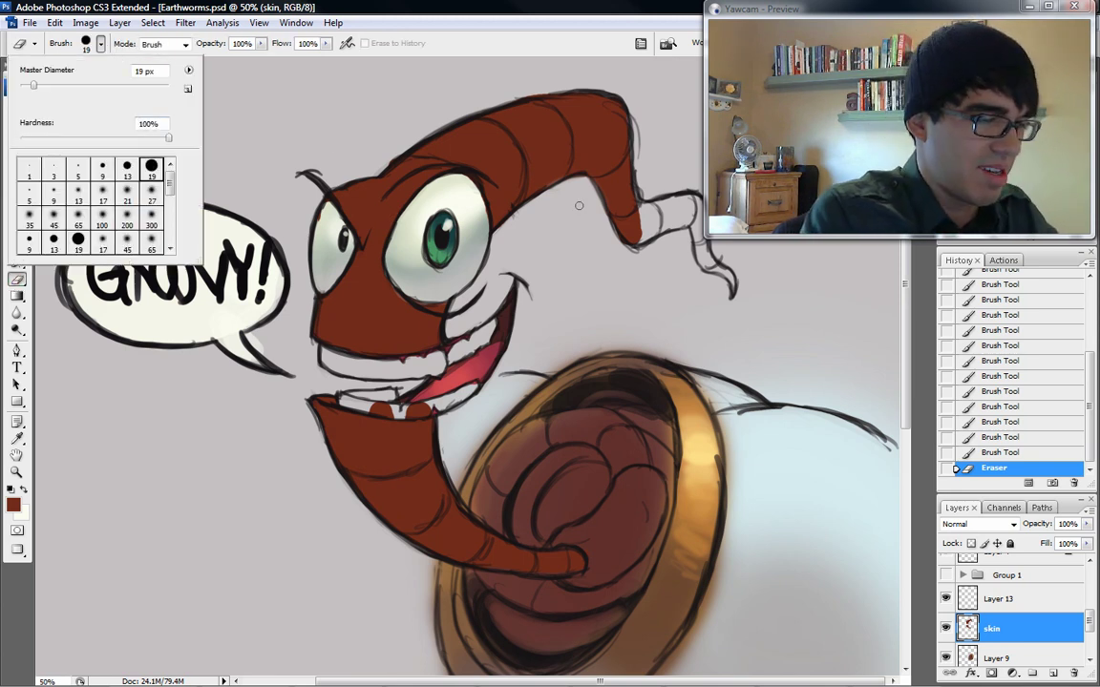
mouse_move(586, 213)
mouse_down()
mouse_move(588, 195)
mouse_move(637, 162)
mouse_up()
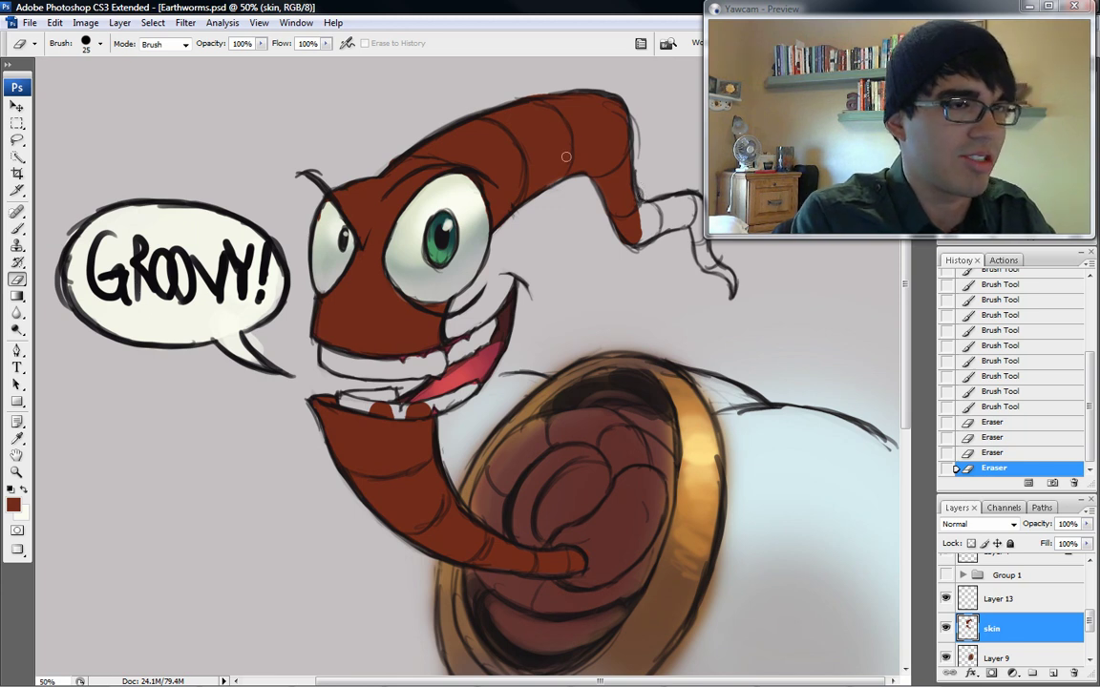
drag(541, 181, 566, 176)
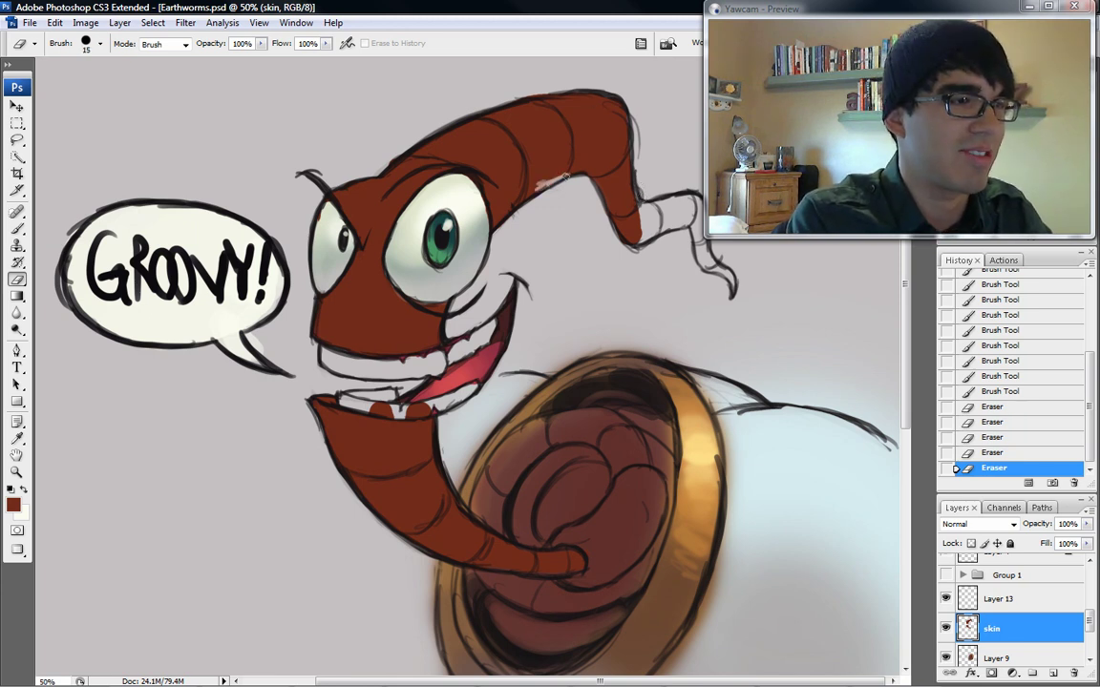
click(17, 228)
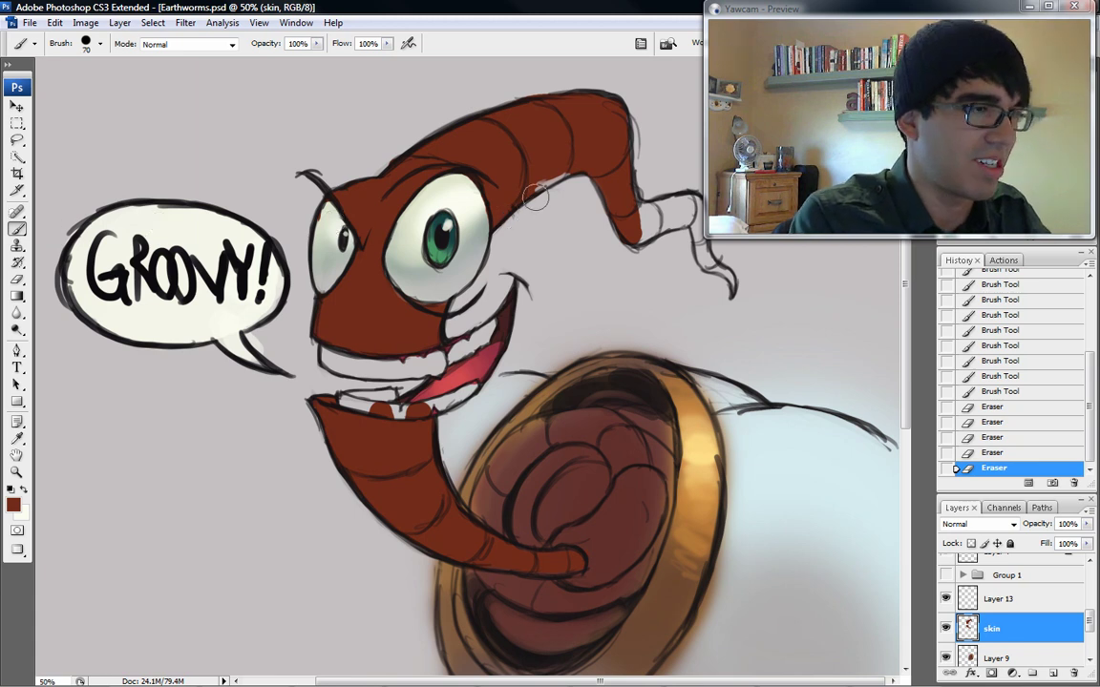
drag(511, 156, 477, 177)
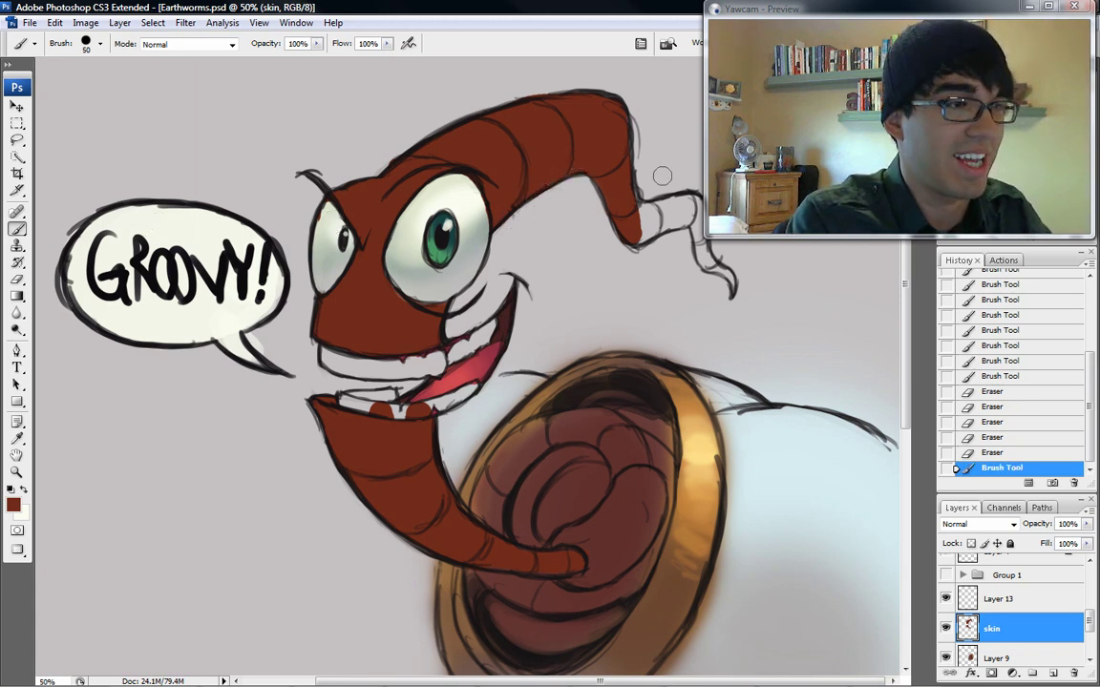
Step: Paint the remaining thin segments out to the curled tip at the back of the head, shrinking the brush toward the end
mouse_move(626, 213)
mouse_down()
mouse_move(629, 202)
mouse_move(578, 206)
mouse_move(607, 186)
mouse_move(691, 204)
mouse_up()
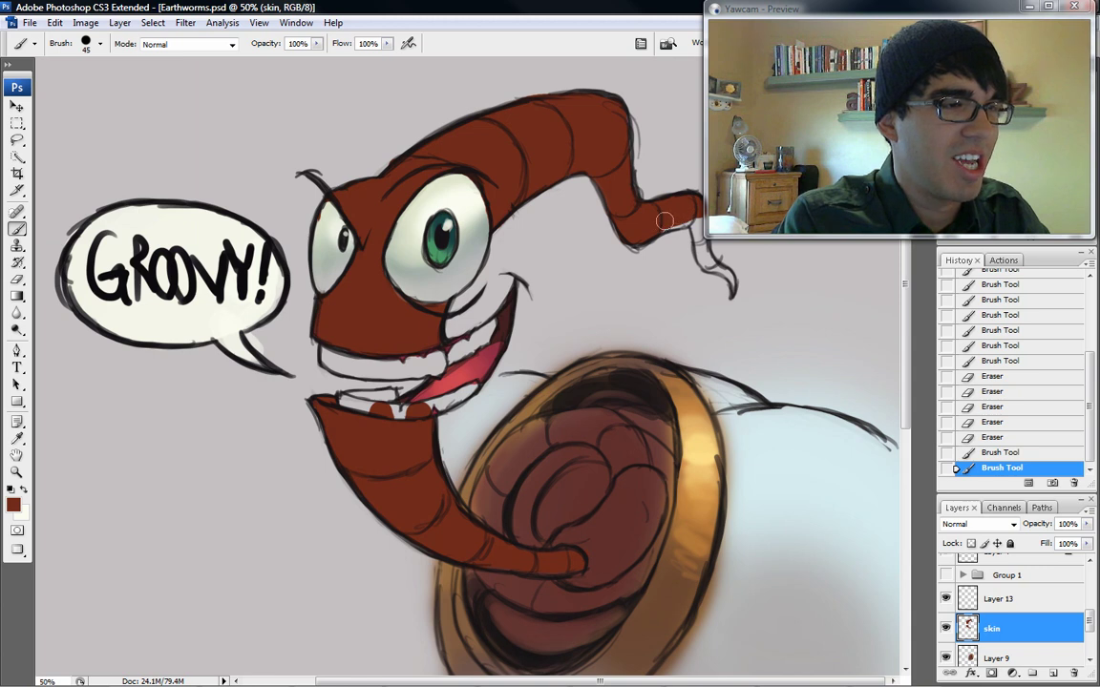
drag(698, 232, 704, 254)
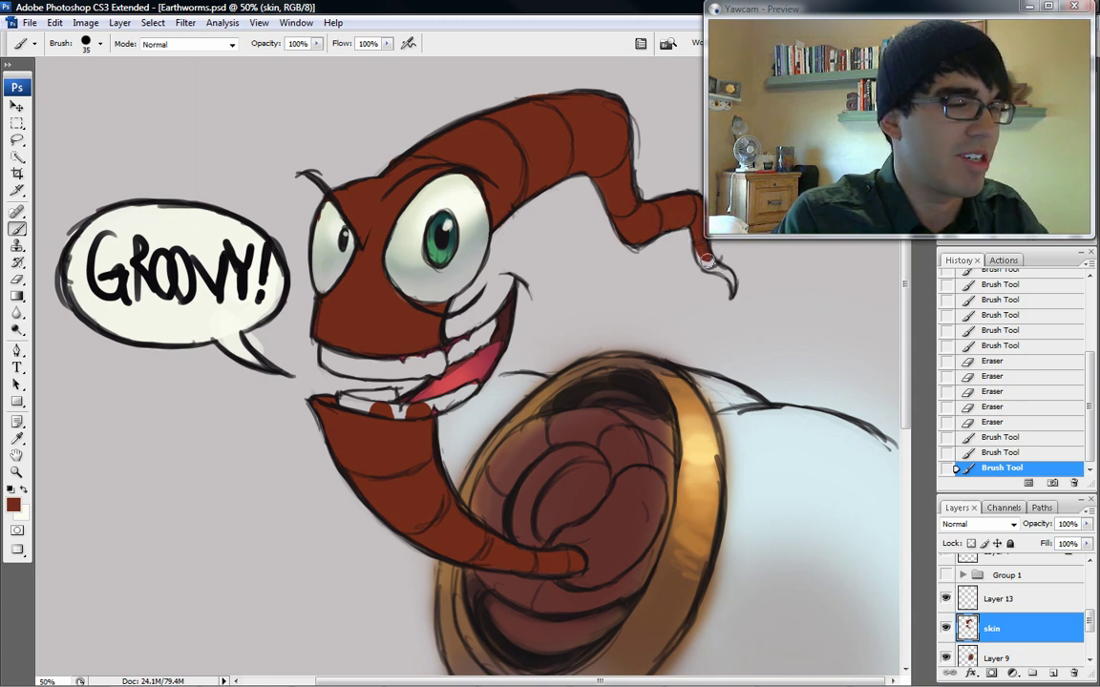
key([)
drag(716, 268, 731, 279)
drag(731, 276, 676, 218)
mouse_move(561, 149)
mouse_down()
mouse_move(575, 176)
mouse_move(489, 238)
mouse_up()
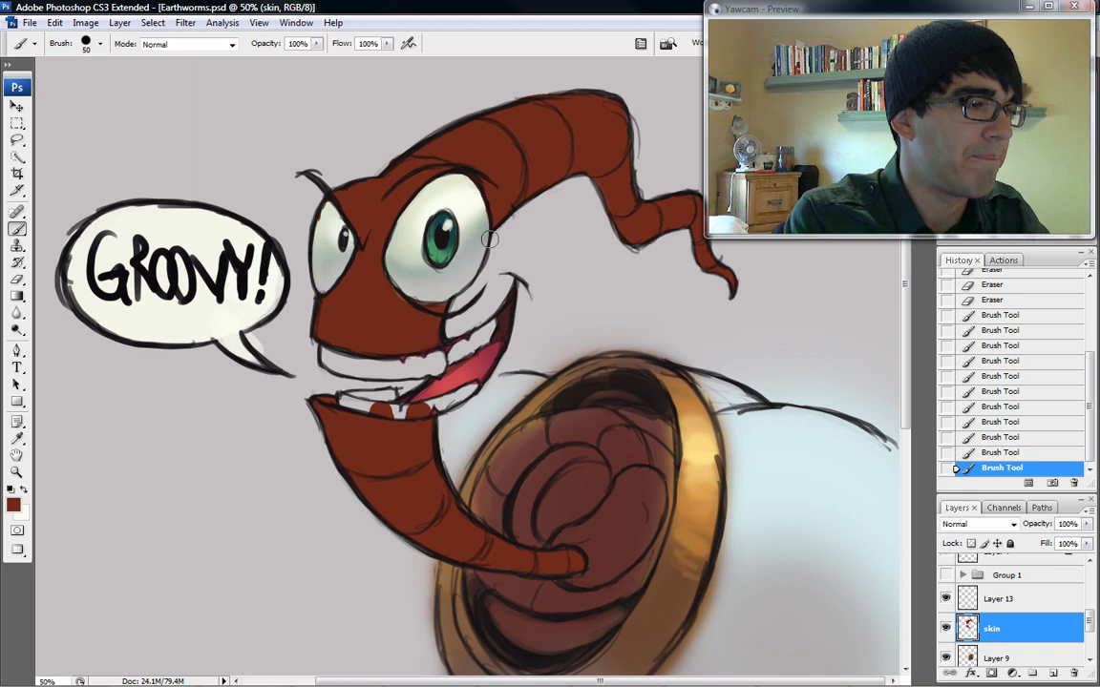
Step: Show the painted teeth and block in the worm's lower coil inside the collar with a brush of about 100 px
mouse_move(1085, 620)
mouse_down()
mouse_move(1089, 601)
mouse_move(1090, 626)
mouse_up()
click(946, 624)
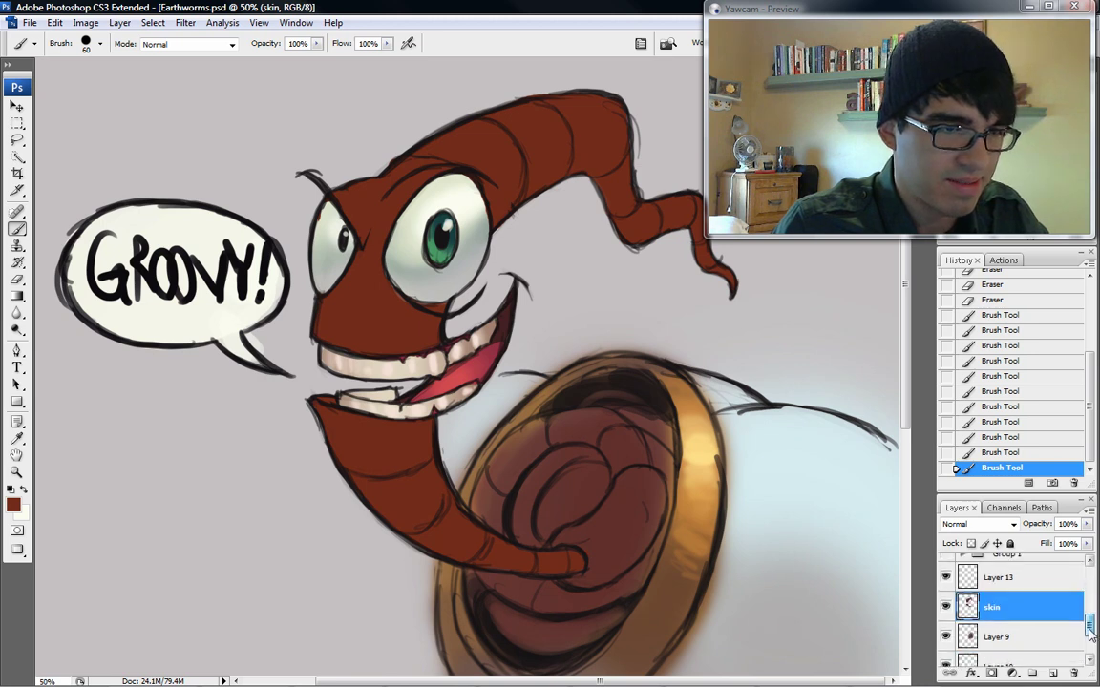
key(bracketright)
key(bracketright)
key(bracketright)
key(bracketright)
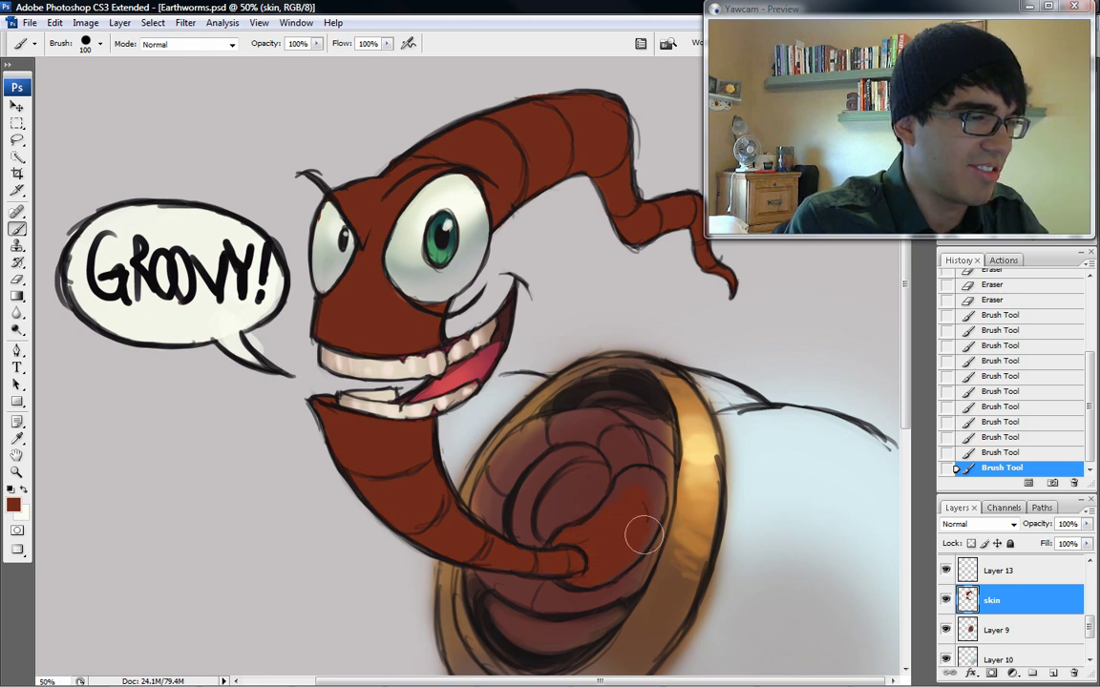
mouse_move(597, 540)
mouse_down()
mouse_move(626, 503)
mouse_move(566, 552)
mouse_move(607, 550)
mouse_move(652, 525)
mouse_up()
key(bracketleft)
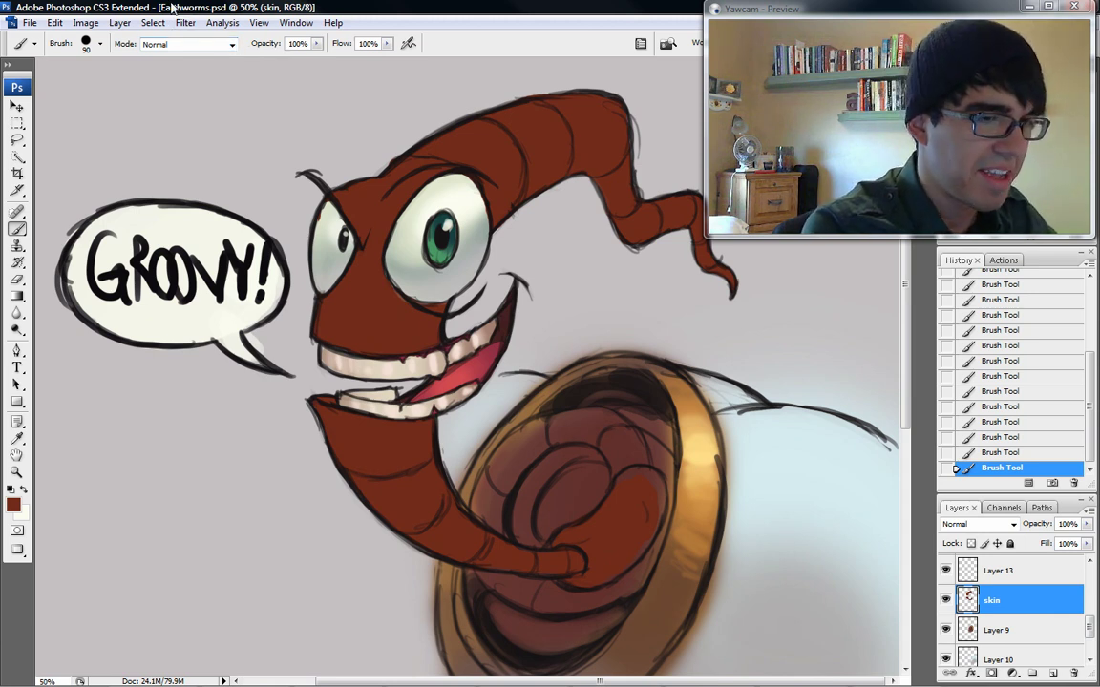
Step: Create a new layer named skinlighter above the skin layer and clip it to the skin layer
key(ctrl+shift+n)
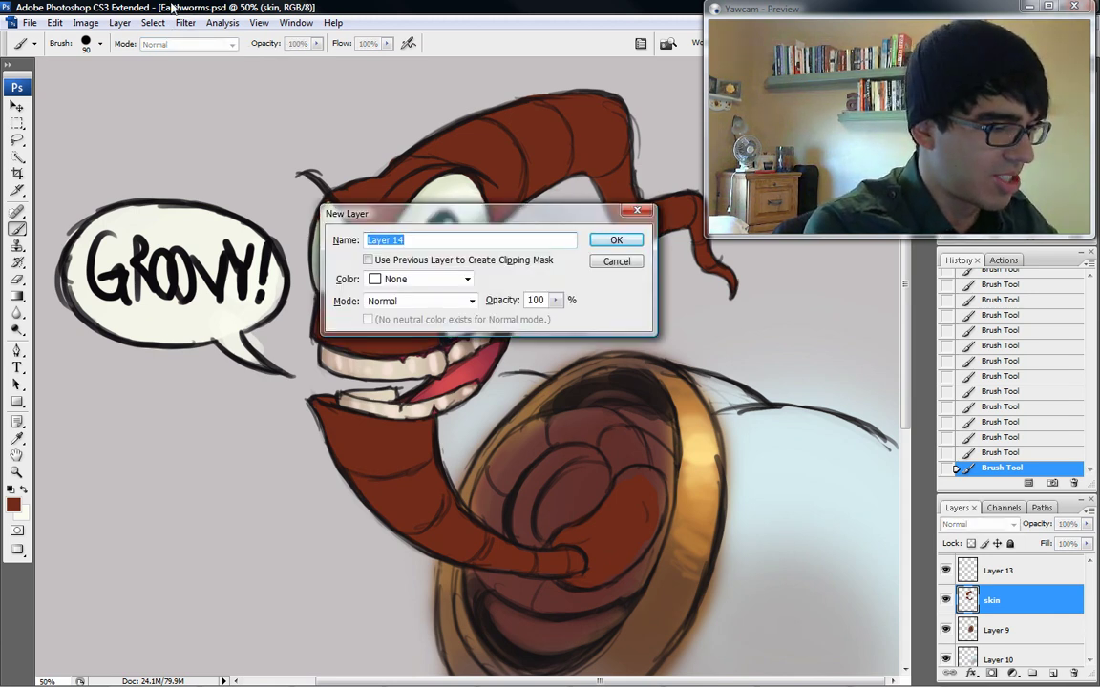
text(skinlighter)
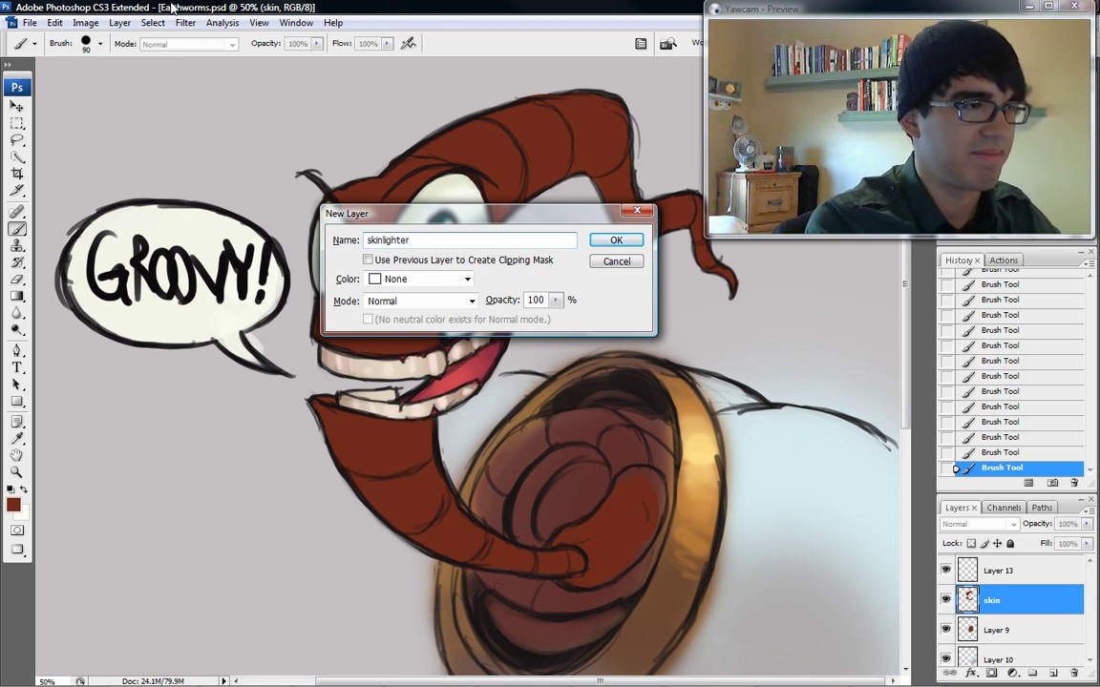
key(Return)
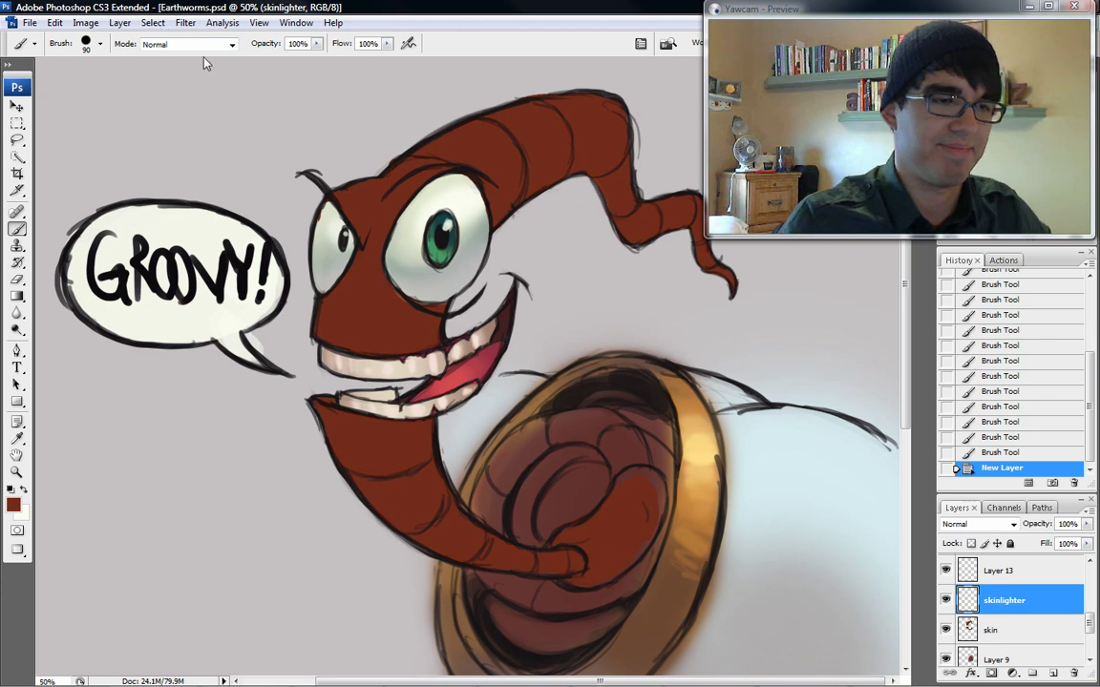
right_click(1009, 600)
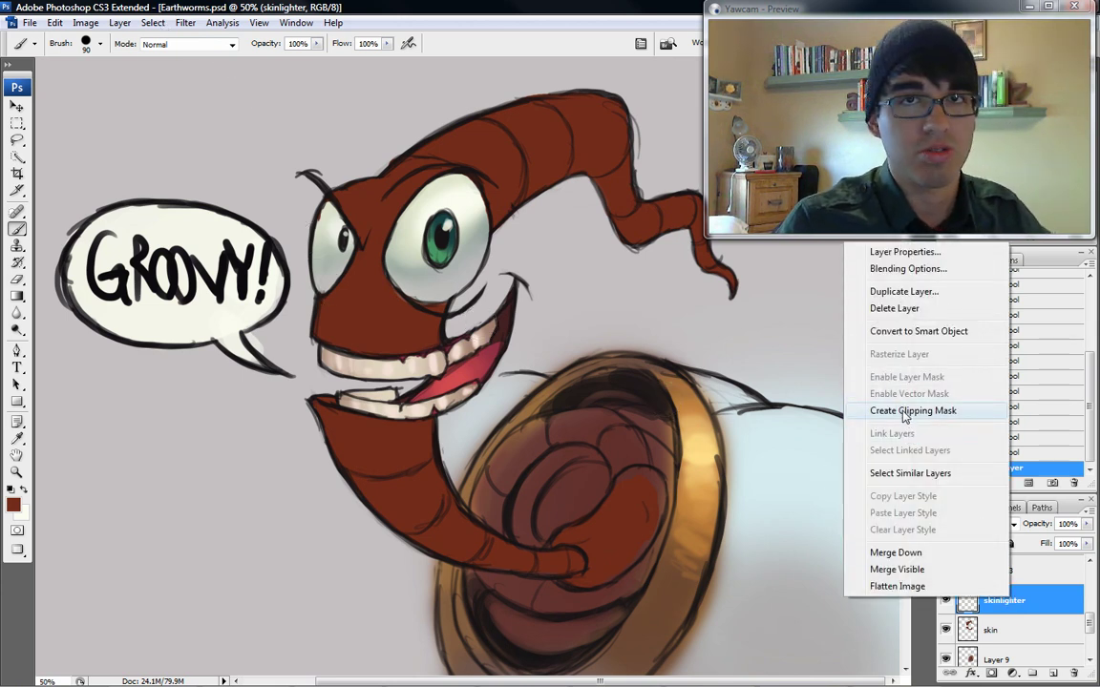
click(1008, 603)
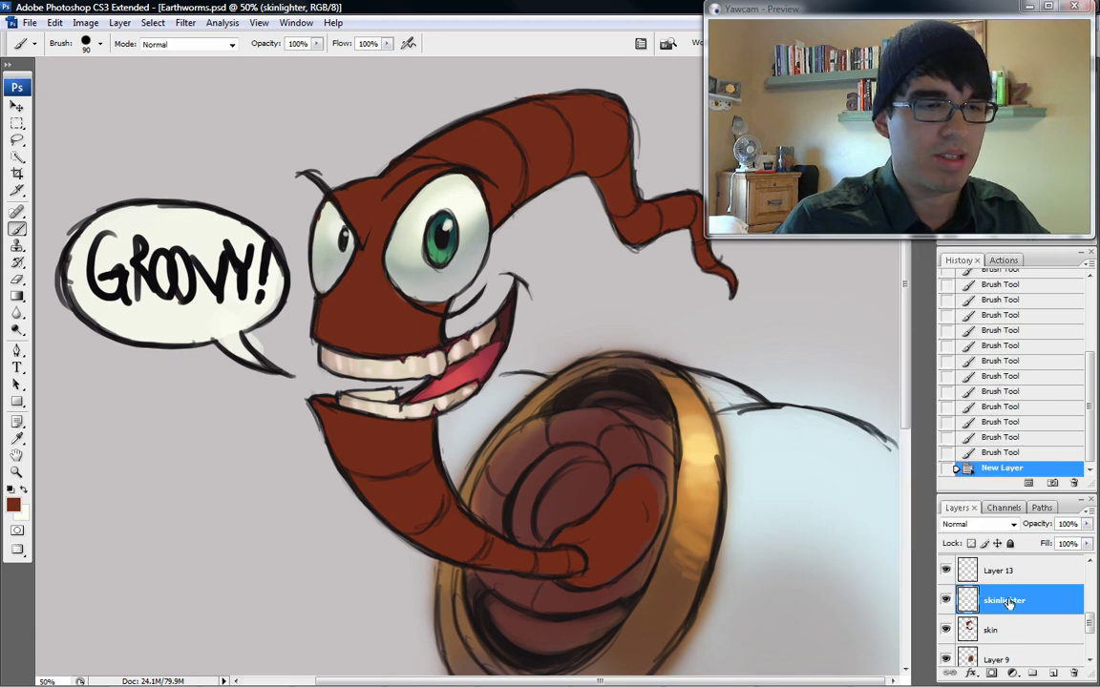
right_click(1009, 601)
click(945, 413)
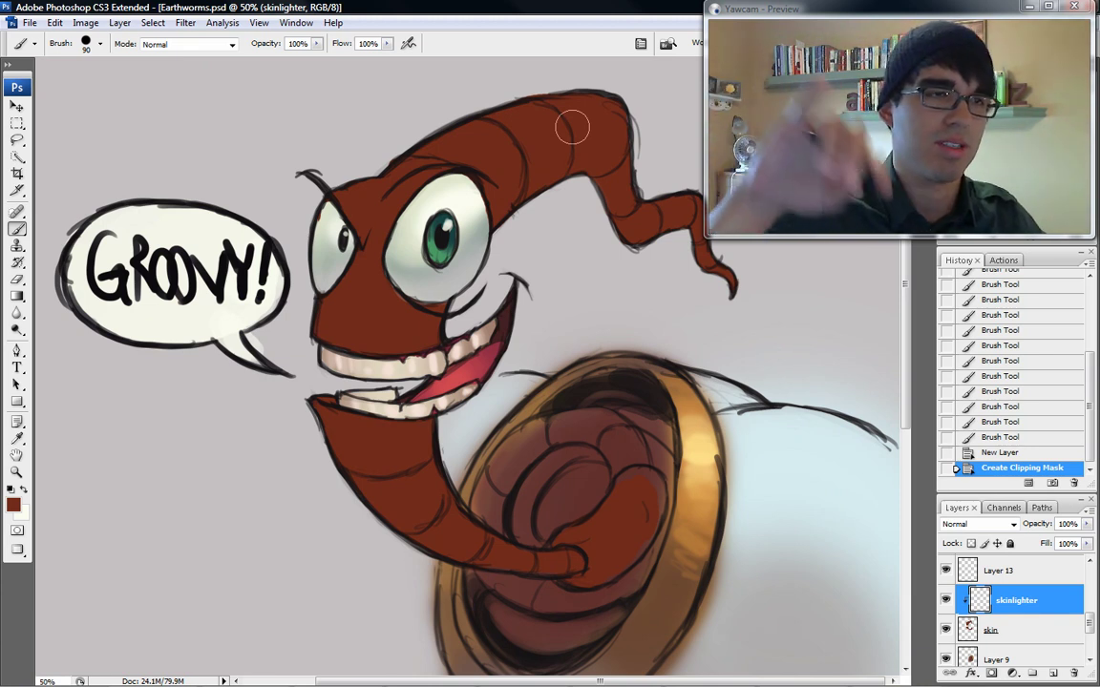
Step: Set the foreground color to a lighter, less saturated tan, shifting the hue toward orange at about 25°
click(17, 439)
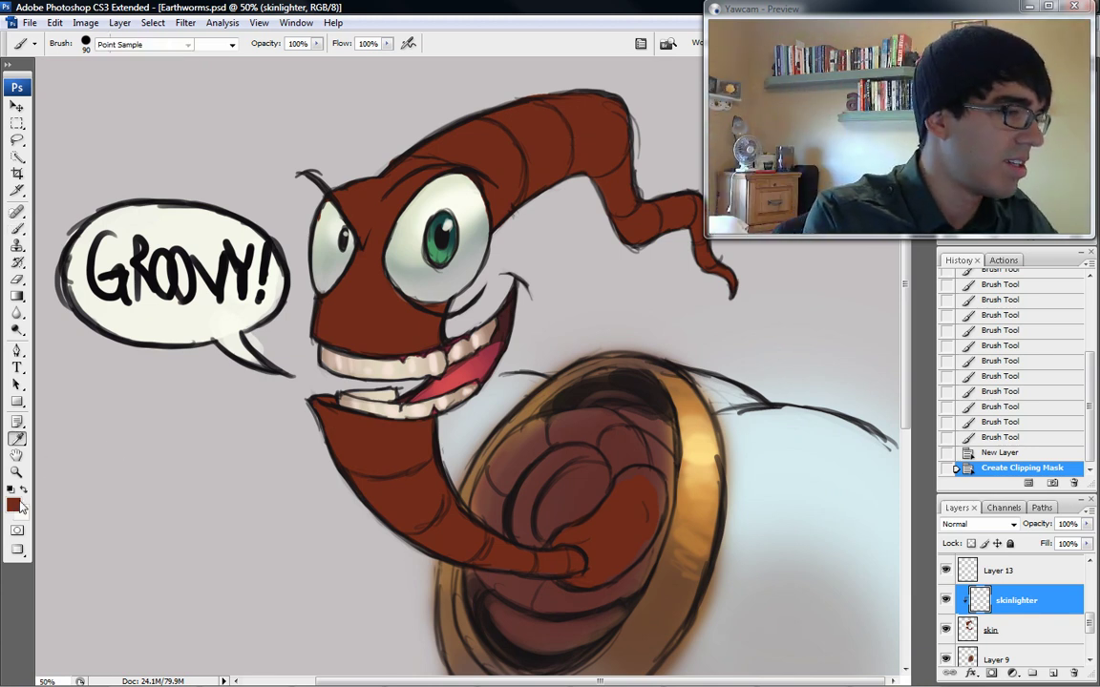
click(13, 505)
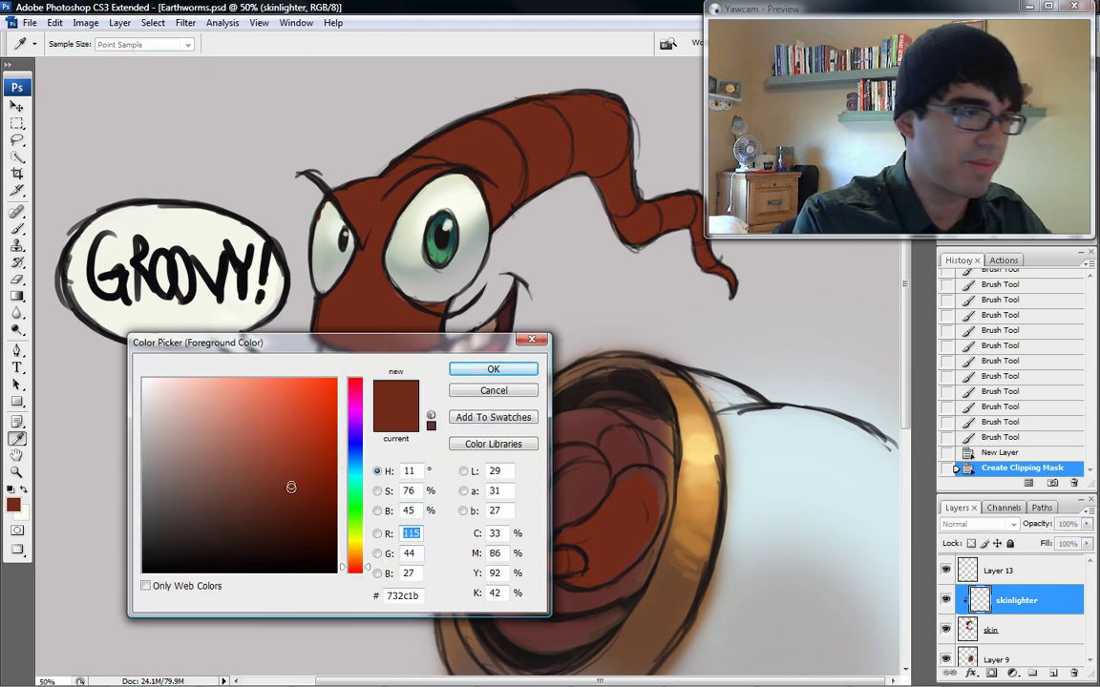
mouse_move(290, 484)
mouse_down()
mouse_move(270, 449)
mouse_move(290, 483)
mouse_move(289, 444)
mouse_move(230, 444)
mouse_up()
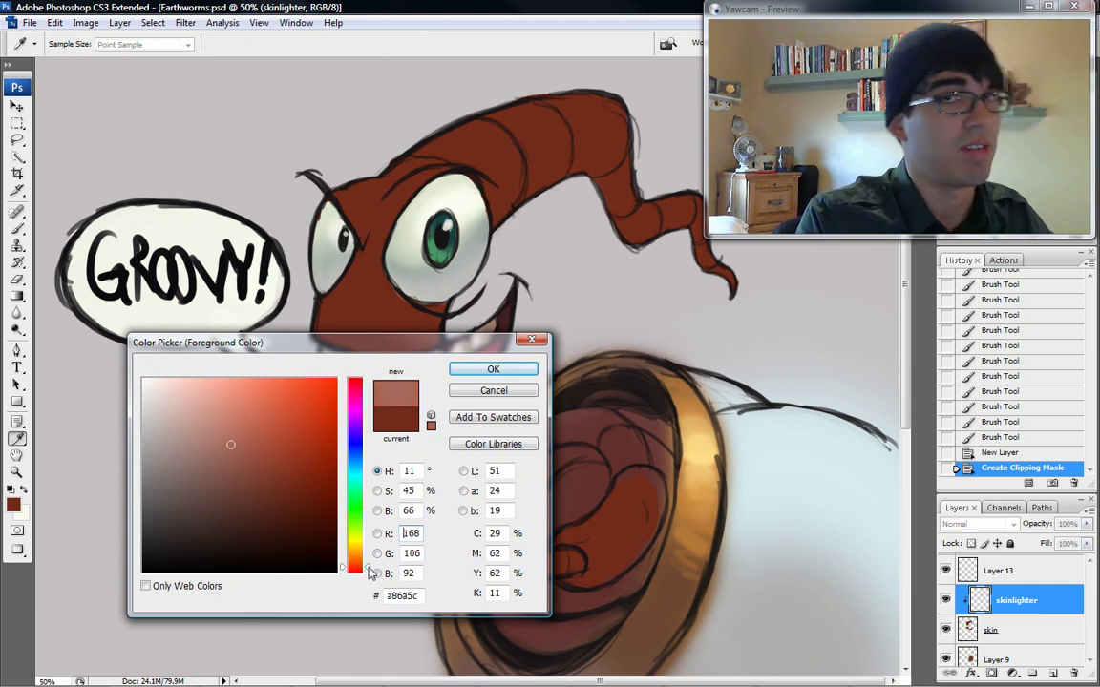
drag(370, 570, 369, 565)
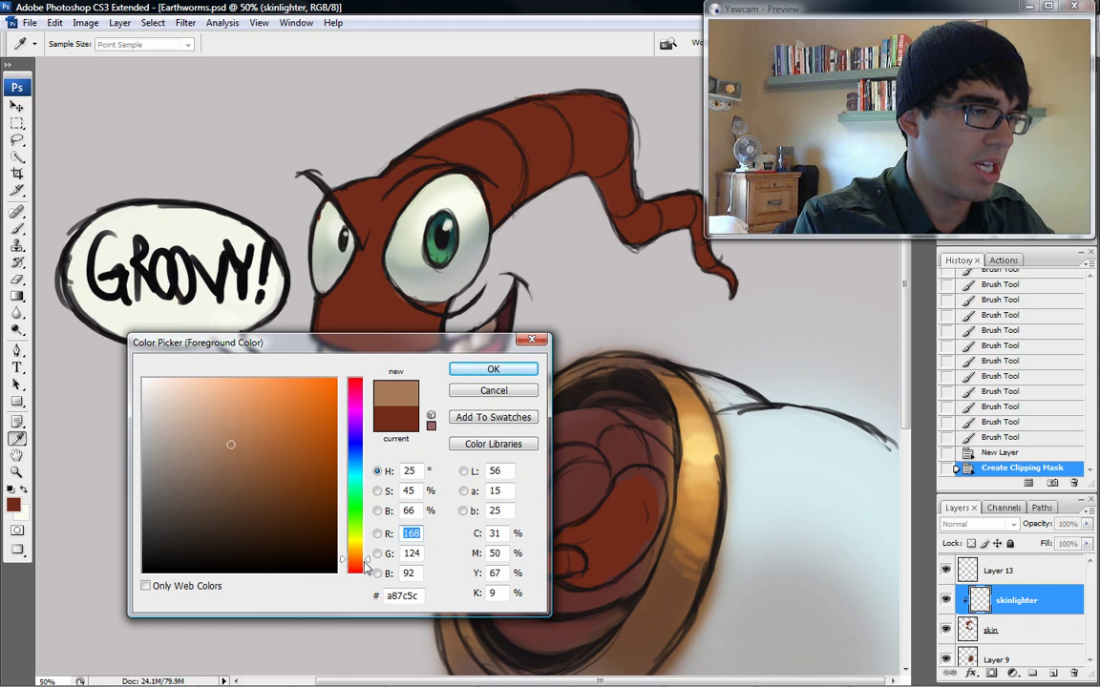
mouse_move(233, 444)
mouse_down()
mouse_move(237, 430)
mouse_move(235, 441)
mouse_up()
click(494, 368)
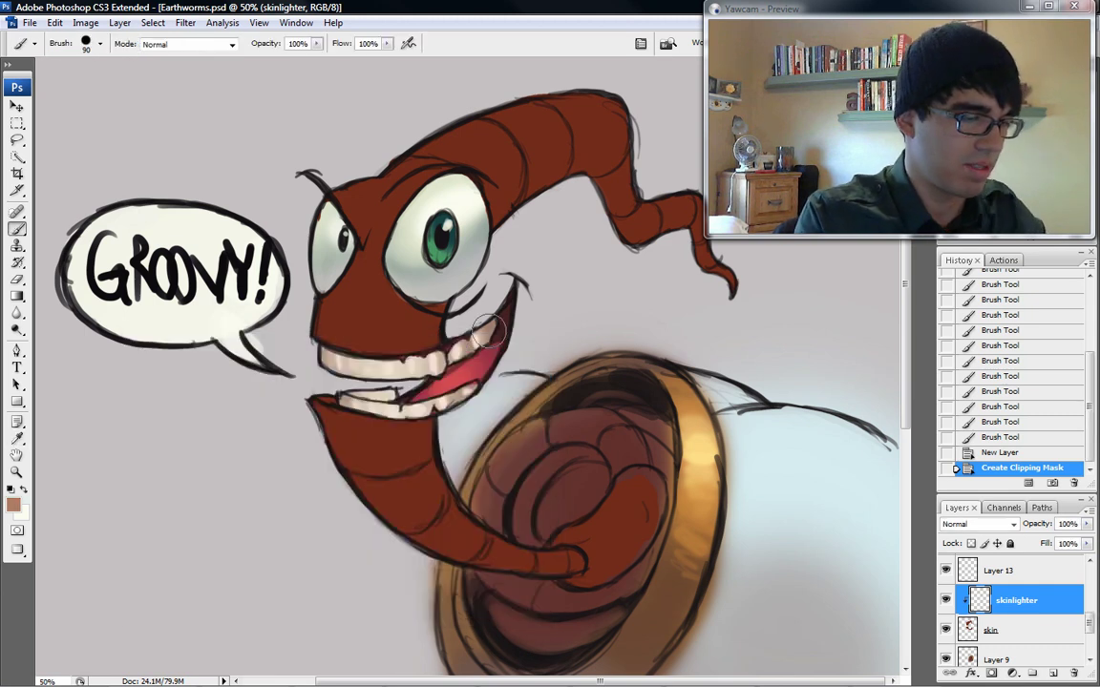
Step: Choose the soft 300 px tip for the brush and a soft round tip for the eraser
key(bracketleft)
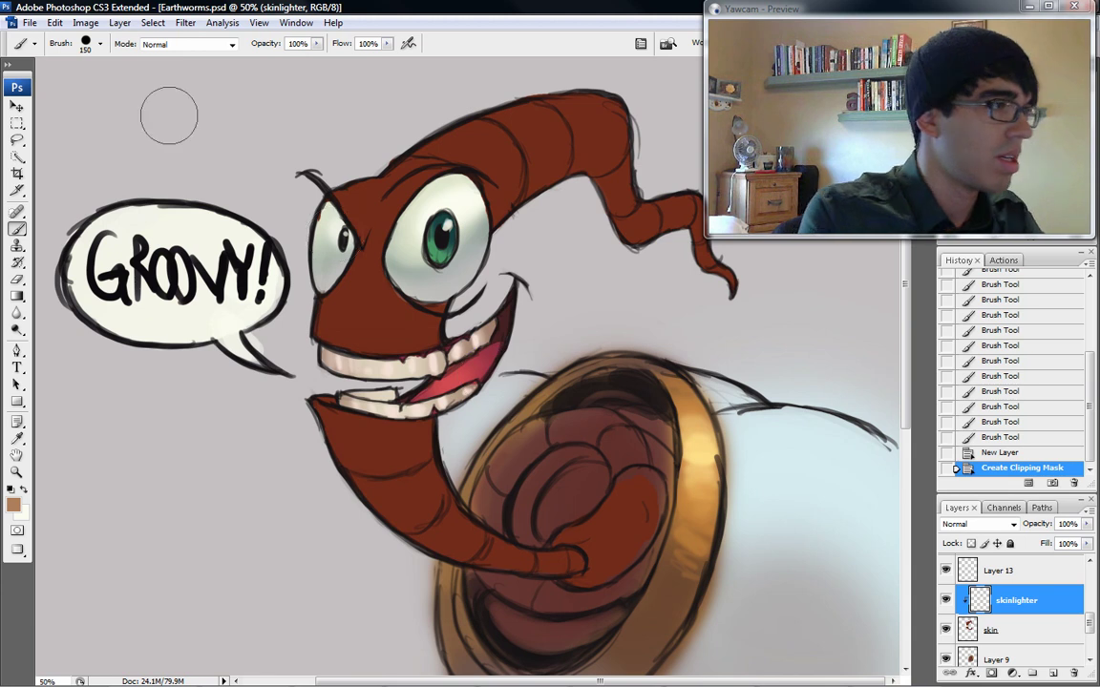
click(99, 44)
click(152, 221)
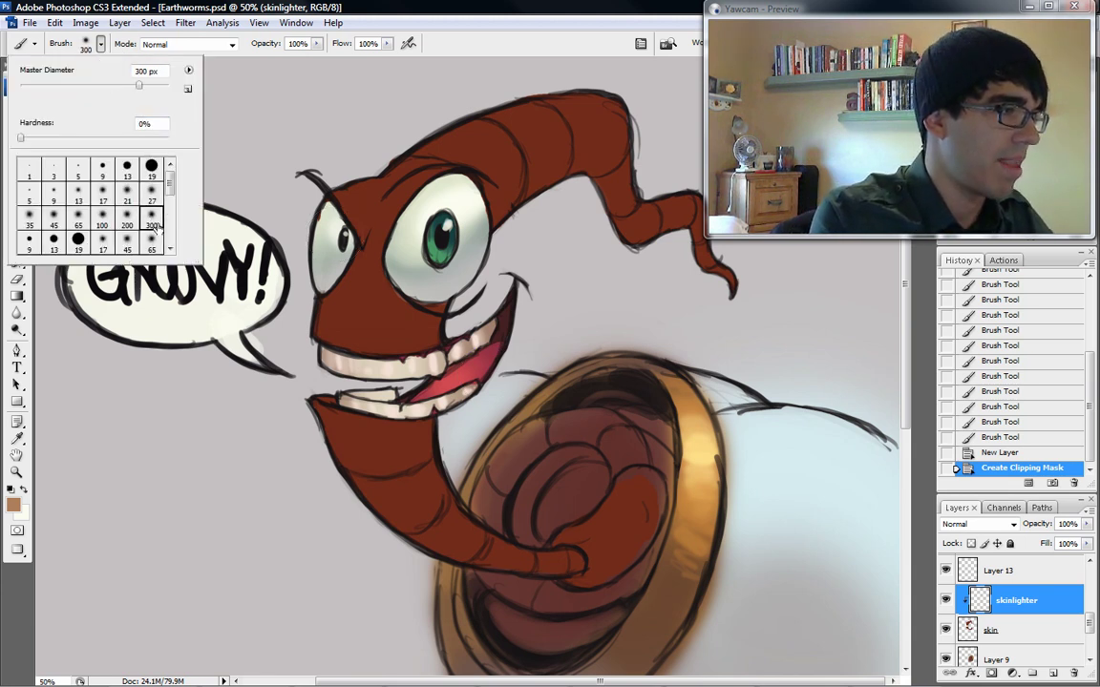
click(19, 275)
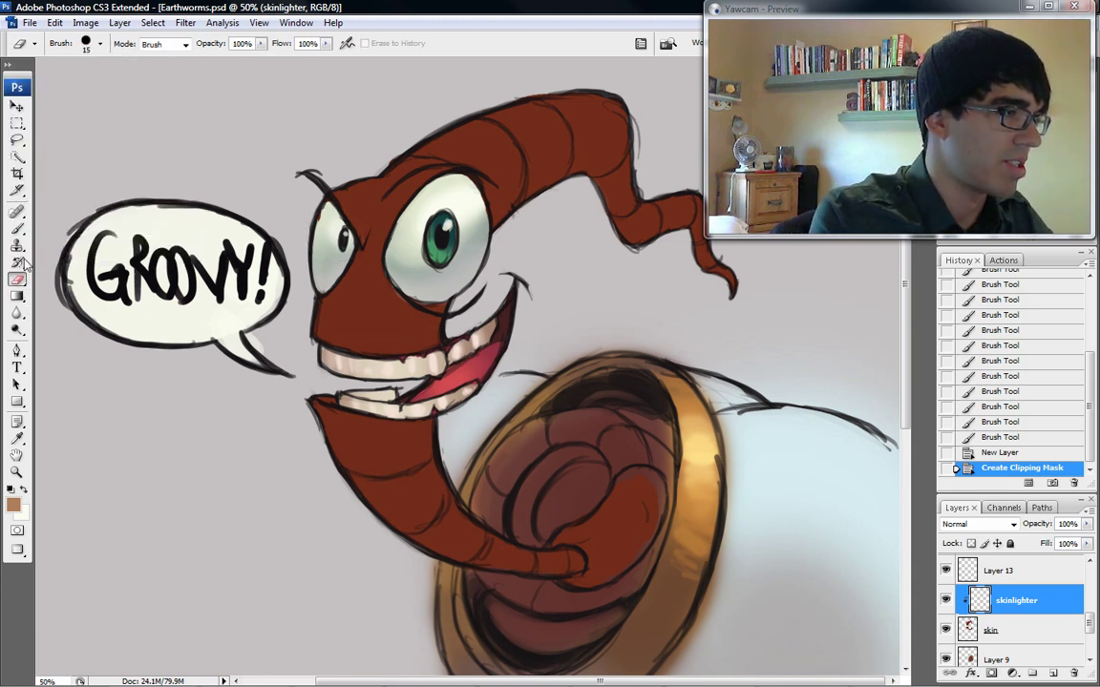
click(100, 43)
click(135, 206)
Step: Turn on Other Dynamics for the soft 300 px brush
click(17, 228)
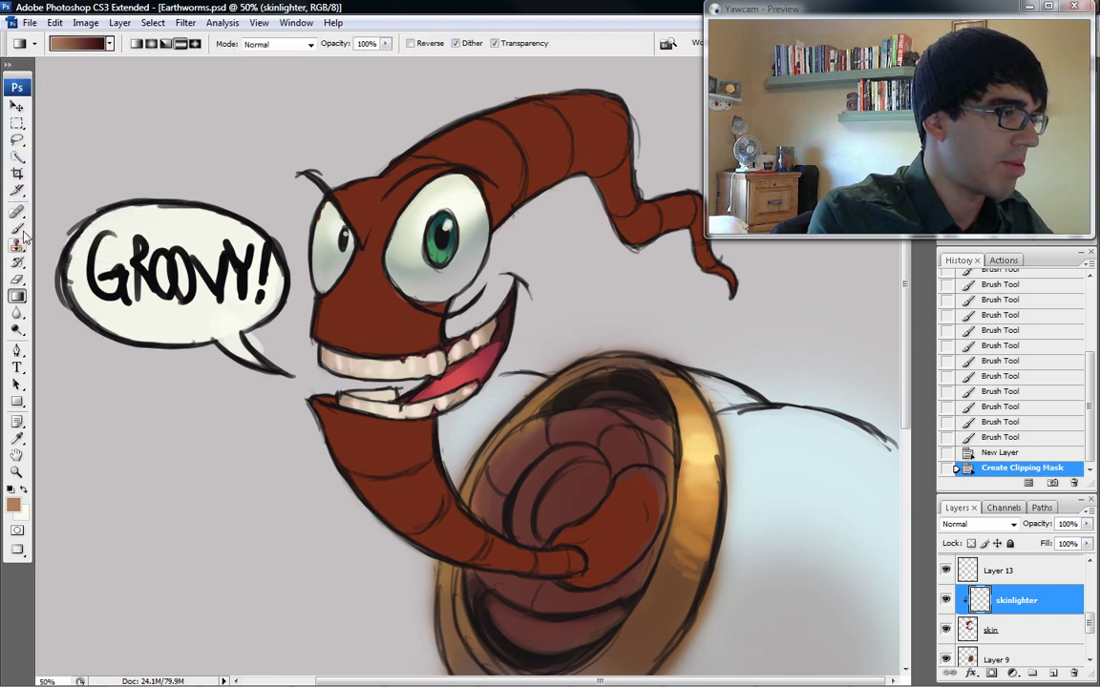
click(640, 43)
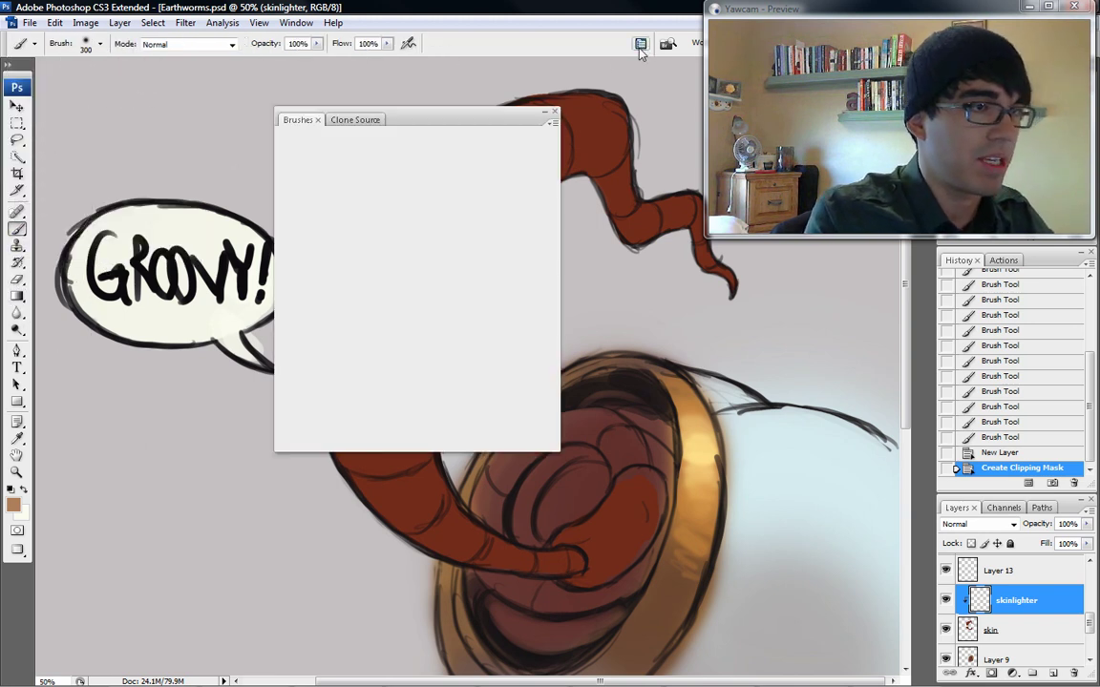
click(289, 249)
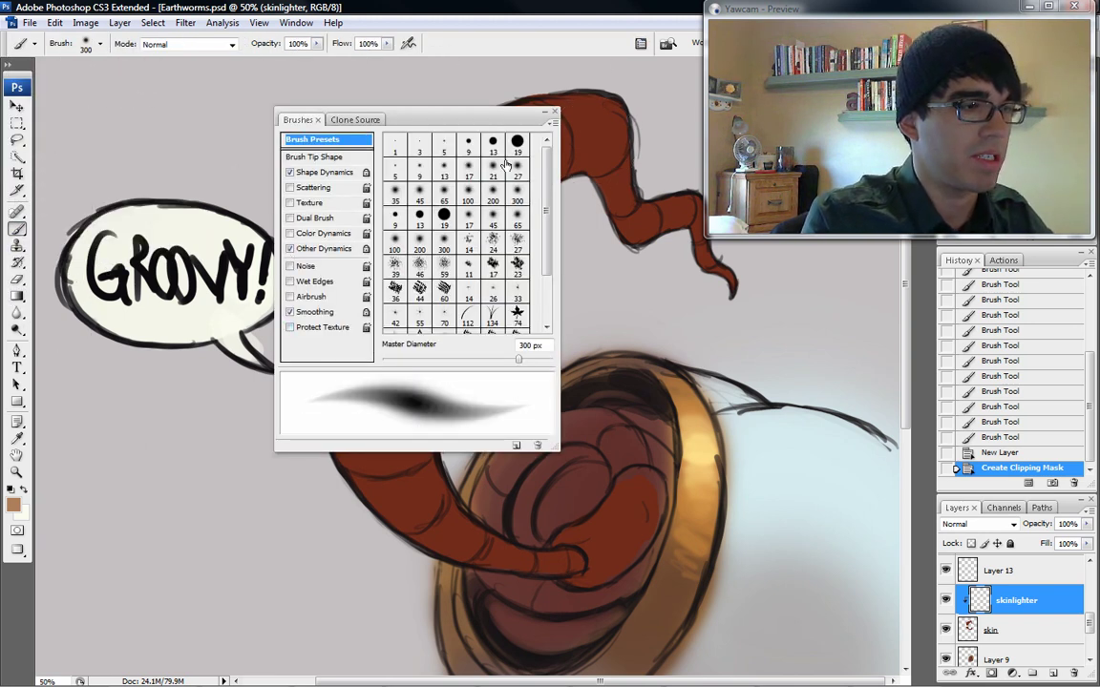
click(554, 114)
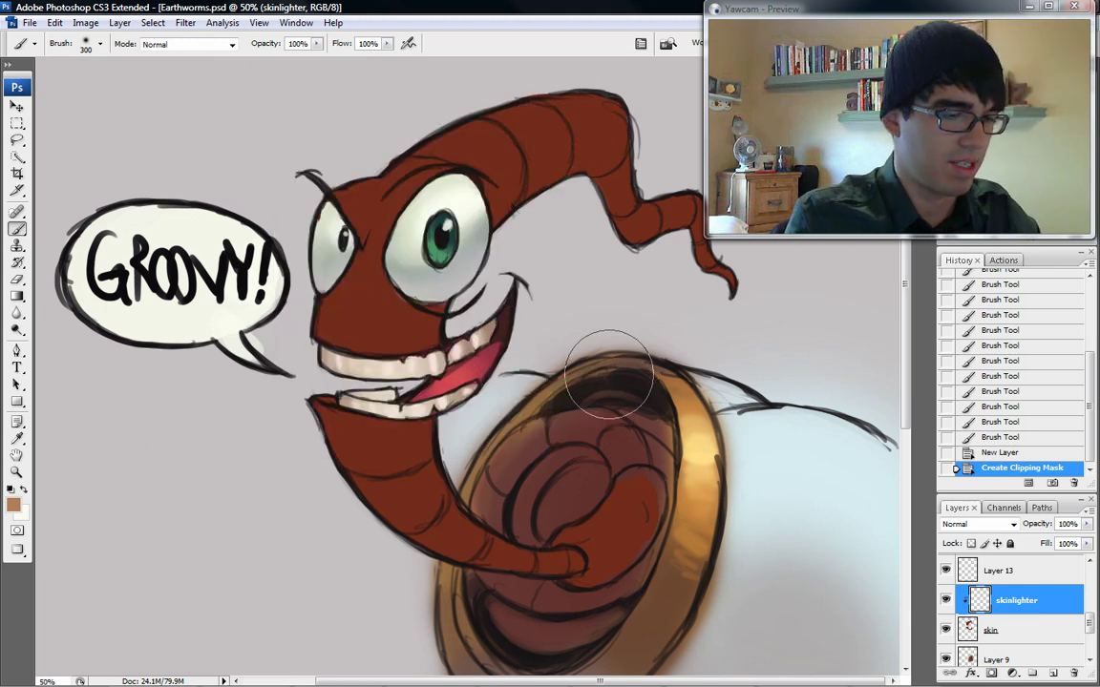
Step: Brush the lighter tan onto the worm's rounded bulge inside the collar, adjusting the soft brush size
key(bracketleft)
key(bracketleft)
key(bracketleft)
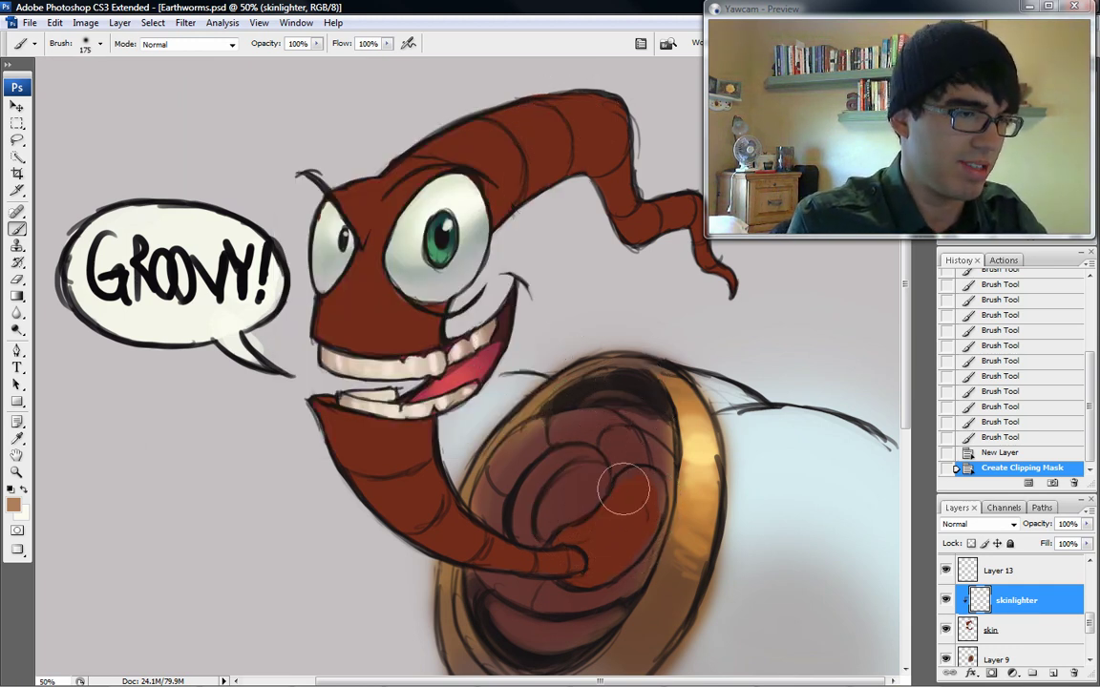
key(bracketright)
key(bracketright)
drag(645, 485, 627, 518)
mouse_move(628, 518)
mouse_down()
mouse_move(643, 477)
mouse_move(625, 522)
mouse_up()
key(bracketright)
mouse_move(643, 472)
mouse_down()
mouse_move(620, 519)
mouse_move(635, 487)
mouse_up()
mouse_move(637, 487)
mouse_down()
mouse_move(614, 523)
mouse_move(559, 557)
mouse_up()
drag(638, 510, 555, 554)
key(bracketleft)
Step: Paint the lighter tan down the middle of the worm's neck and across its muzzle and face
mouse_move(462, 508)
mouse_down()
mouse_move(561, 548)
mouse_move(542, 562)
mouse_move(408, 476)
mouse_move(382, 441)
mouse_move(406, 463)
mouse_up()
key(bracketright)
key(bracketright)
drag(387, 328, 397, 423)
key(bracketright)
key(bracketright)
drag(392, 363, 402, 398)
key(bracketleft)
key(bracketleft)
key(bracketleft)
mouse_move(361, 297)
mouse_down()
mouse_move(374, 238)
mouse_move(375, 285)
mouse_up()
Step: Paint the lighter tan along the top of the head and down the bent tail to its tip
mouse_move(420, 174)
mouse_down()
mouse_move(535, 120)
mouse_move(572, 201)
mouse_up()
key(bracketleft)
key(bracketleft)
key(bracketleft)
key(bracketleft)
key(bracketright)
key(bracketright)
mouse_move(554, 143)
mouse_down()
mouse_move(582, 215)
mouse_move(596, 196)
mouse_move(644, 229)
mouse_up()
key(bracketright)
key(bracketright)
key(bracketright)
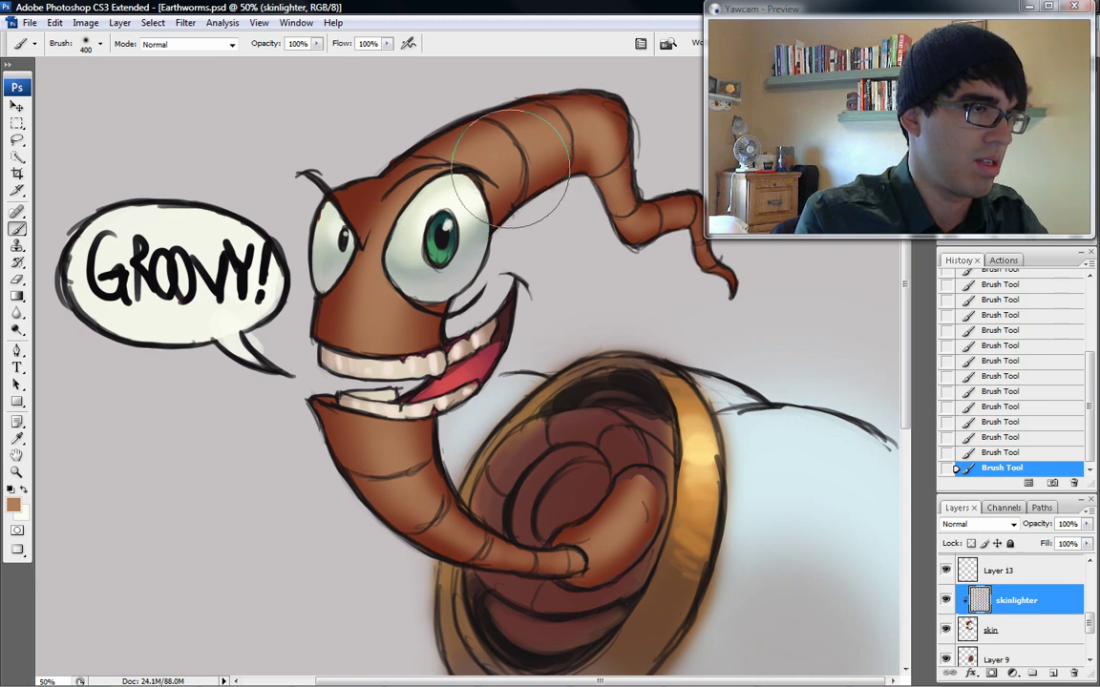
Step: Soften the lighter tone around the muzzle, brow and top of the head with a large 500 px soft eraser
key(bracketright)
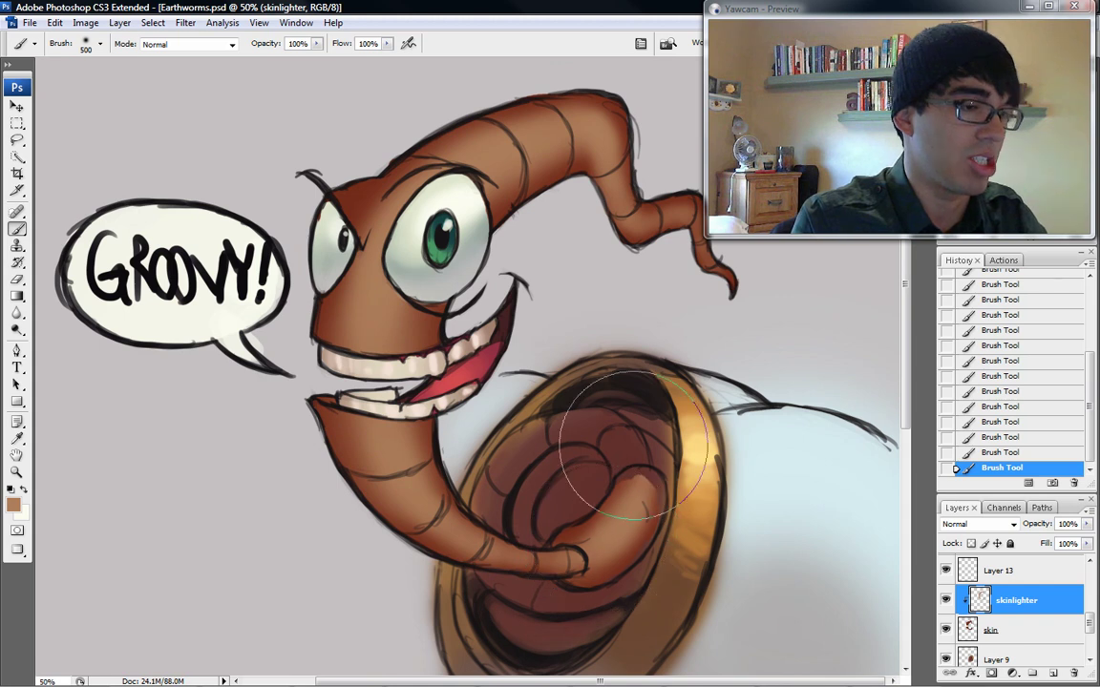
mouse_move(434, 358)
mouse_down()
mouse_move(405, 282)
mouse_move(399, 333)
mouse_up()
drag(401, 329, 435, 335)
drag(405, 263, 417, 250)
mouse_move(374, 315)
mouse_down()
mouse_move(385, 255)
mouse_move(340, 342)
mouse_up()
drag(336, 215, 458, 133)
mouse_move(549, 107)
mouse_down()
mouse_move(439, 129)
mouse_move(583, 91)
mouse_move(581, 139)
mouse_up()
Step: Erase excess lighter tone along the bent tail and its underside with a smaller eraser
key(bracketleft)
key(bracketleft)
key(bracketleft)
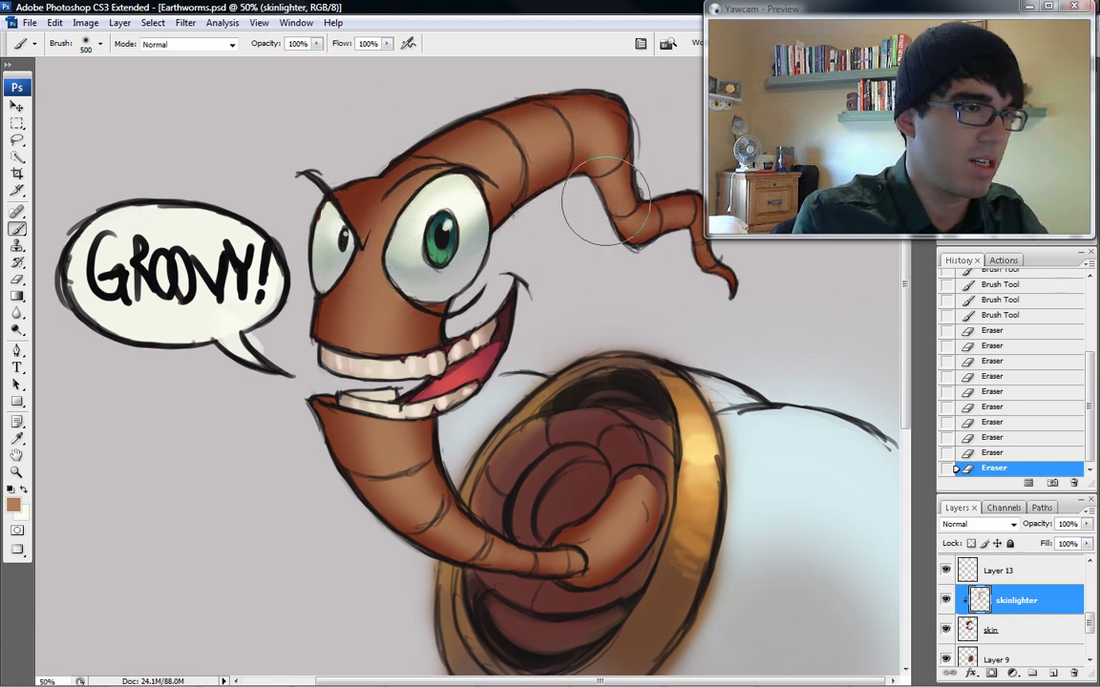
key(bracketleft)
key(bracketleft)
mouse_move(664, 236)
mouse_down()
mouse_move(678, 235)
mouse_move(602, 225)
mouse_move(548, 139)
mouse_up()
Step: Erase the lighter tone from the worm's bulge inside the collar to bring back the darker skin color
key(bracketleft)
key(bracketright)
key(bracketright)
key(bracketright)
key(bracketright)
key(bracketright)
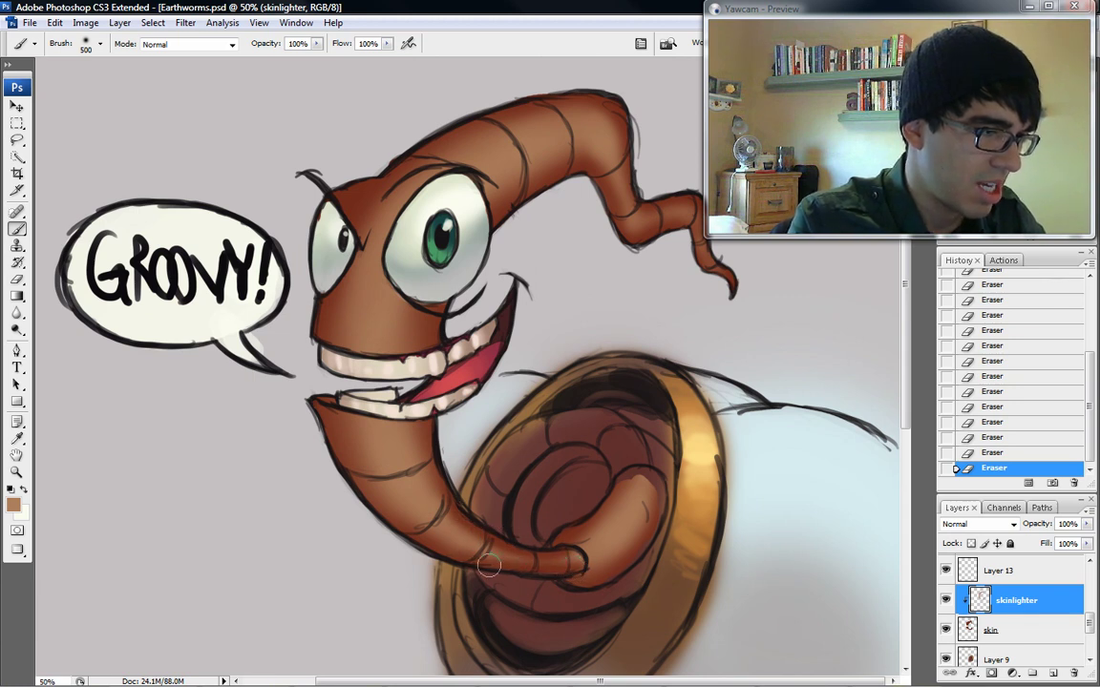
mouse_move(578, 540)
mouse_down()
mouse_move(631, 467)
mouse_move(625, 552)
mouse_move(590, 570)
mouse_move(664, 488)
mouse_up()
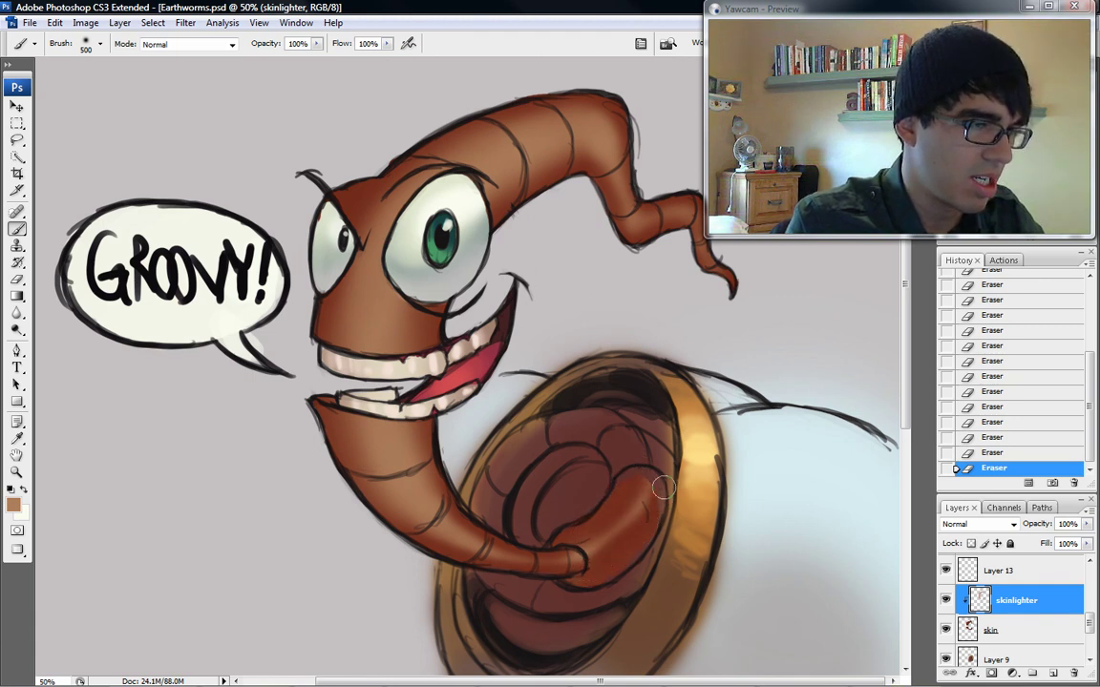
key(bracketright)
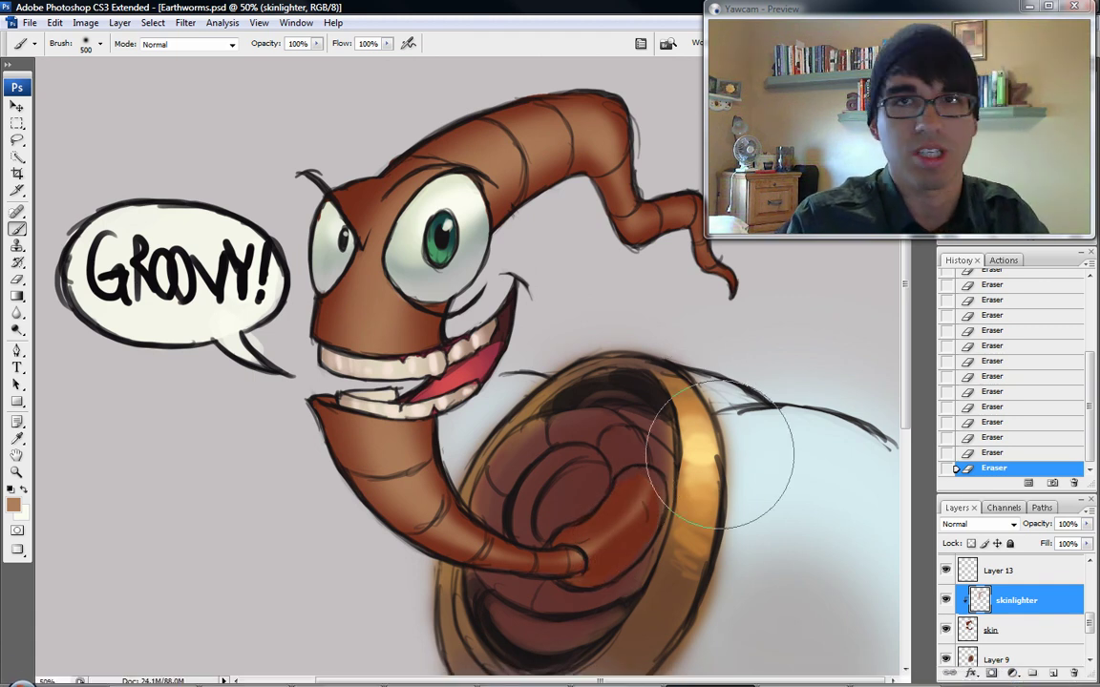
Step: Repaint the lighter tan along the middle of the bulge inside the collar with a smaller soft brush
key(bracketleft)
key(bracketleft)
key(bracketleft)
drag(546, 566, 593, 551)
mouse_move(593, 551)
mouse_down()
mouse_move(567, 564)
mouse_move(634, 506)
mouse_up()
Step: Touch up the lighter tan on the neck, face, head and tail with progressively smaller brushes down to 45 px
key(bracketright)
key(bracketleft)
key(bracketleft)
key(bracketleft)
key(bracketleft)
key(bracketleft)
key(bracketleft)
key(bracketleft)
key(bracketleft)
drag(419, 505, 382, 434)
drag(344, 319, 342, 272)
key(bracketleft)
drag(437, 214, 478, 174)
drag(583, 135, 592, 146)
key(bracketleft)
drag(594, 149, 604, 171)
drag(637, 221, 690, 207)
key(bracketleft)
key(bracketleft)
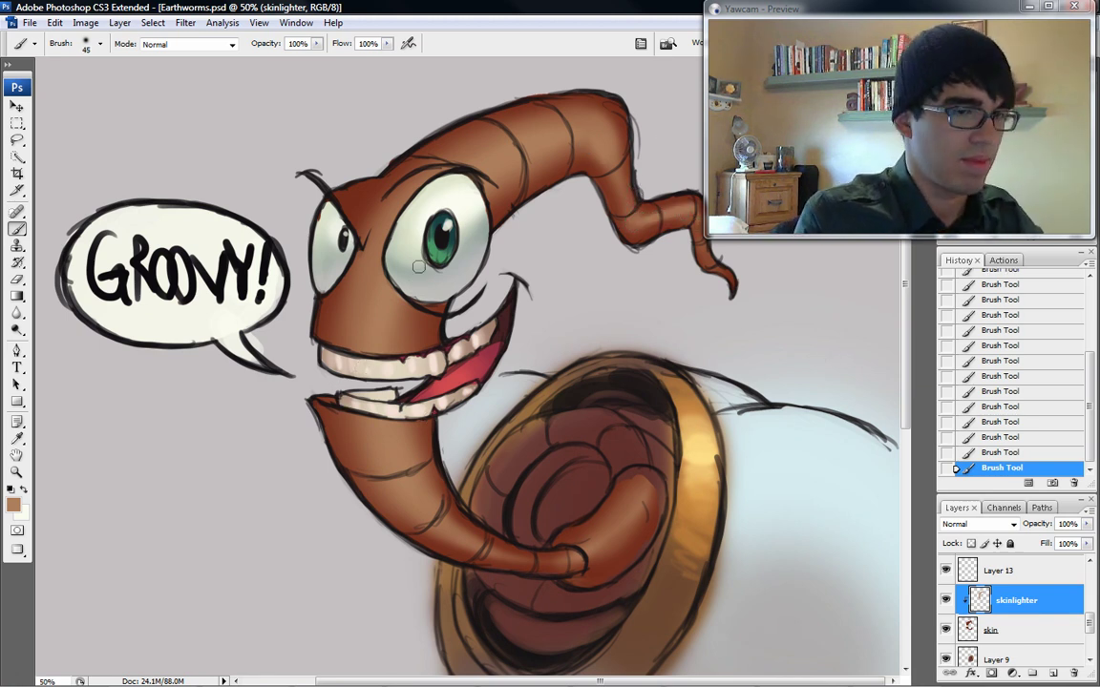
Step: Create a new layer above skinlighter and clip it to the skin layer
key(ctrl+shift+n)
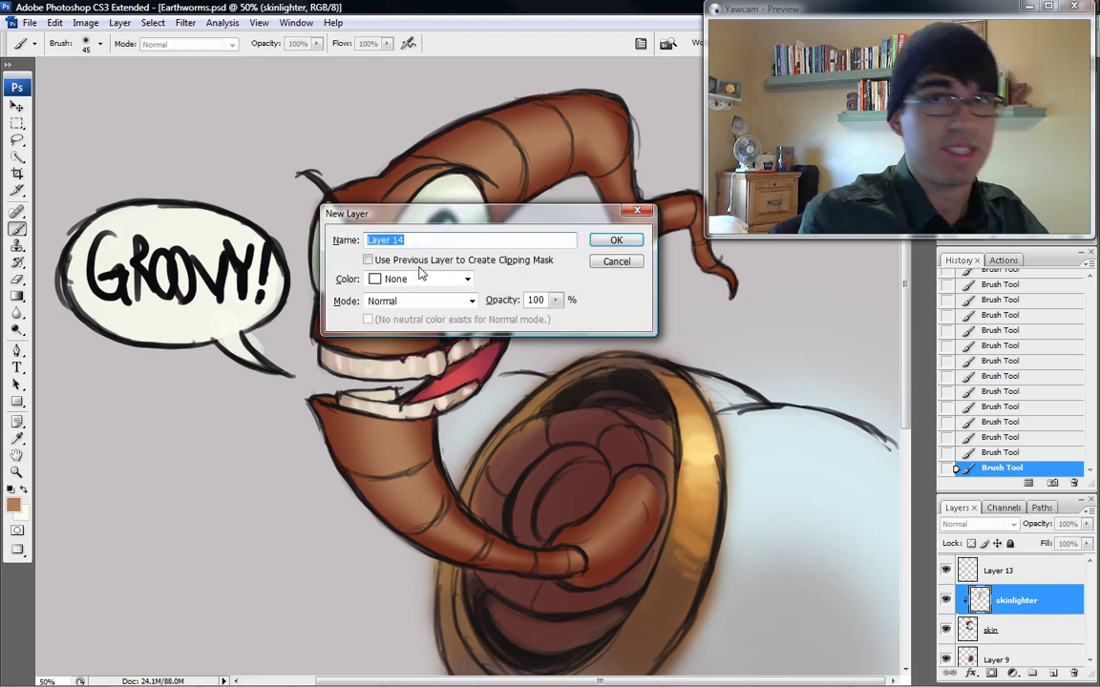
click(616, 241)
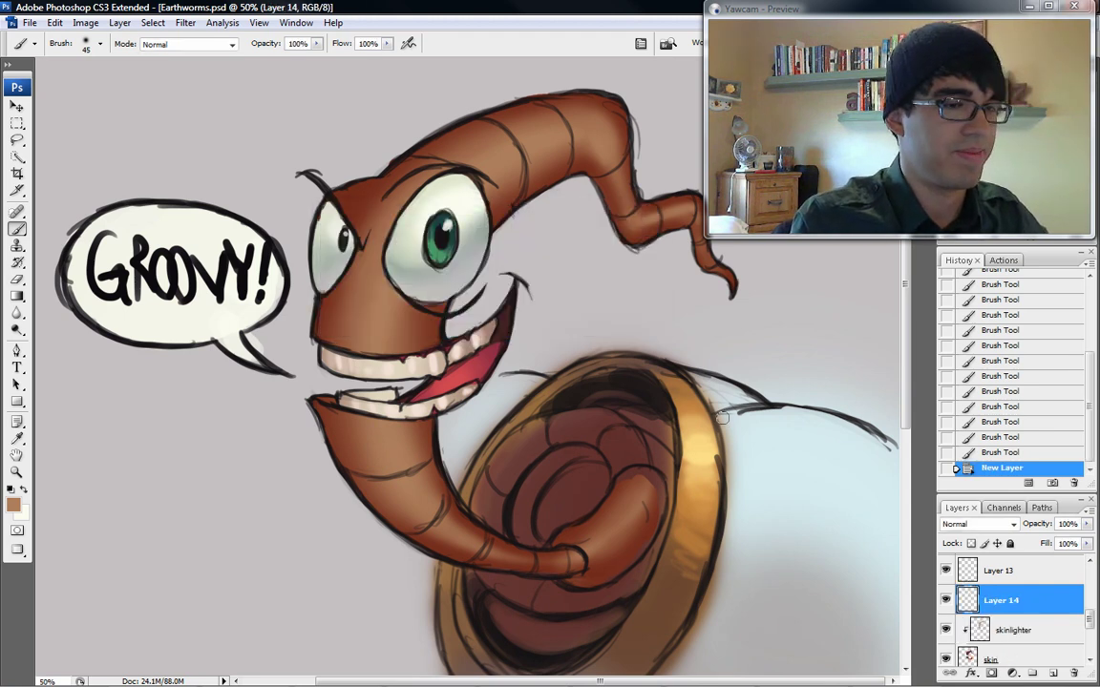
right_click(1004, 602)
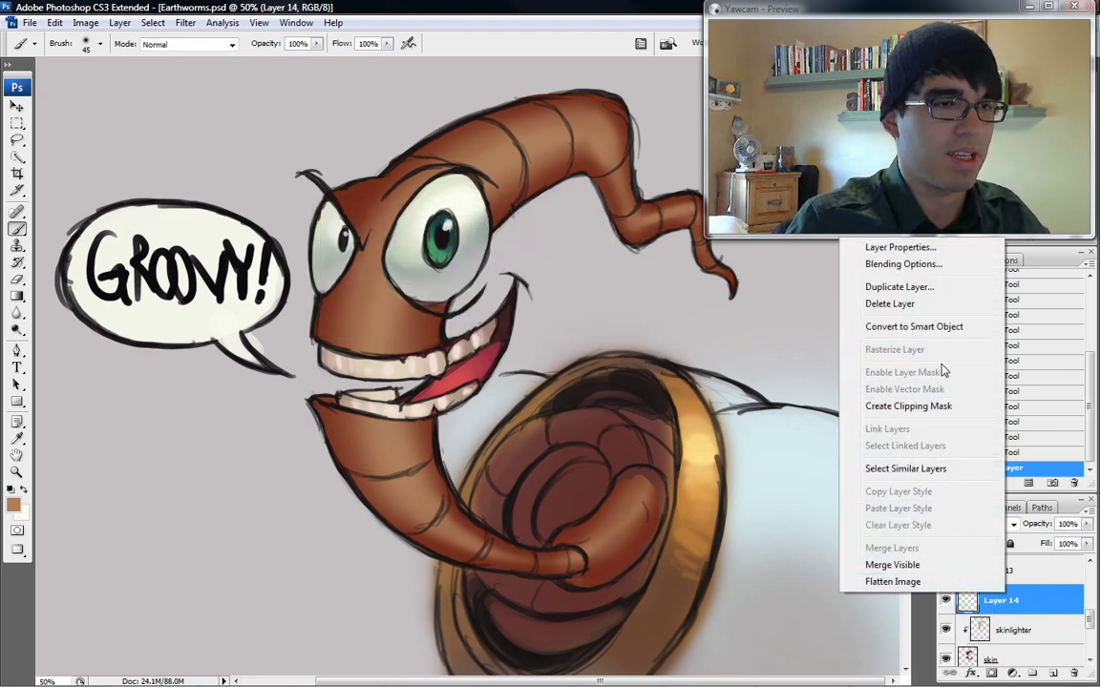
click(908, 407)
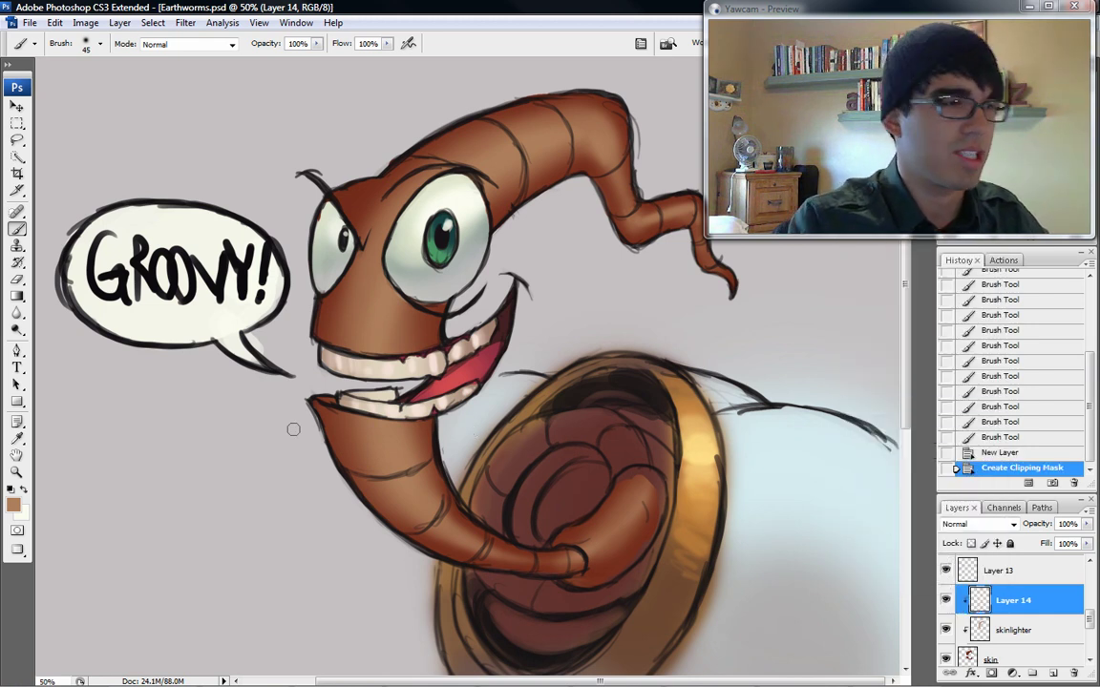
Step: Set the foreground color to a muted purple with hue 296°, saturation 17% and brightness 44%
key(alt)
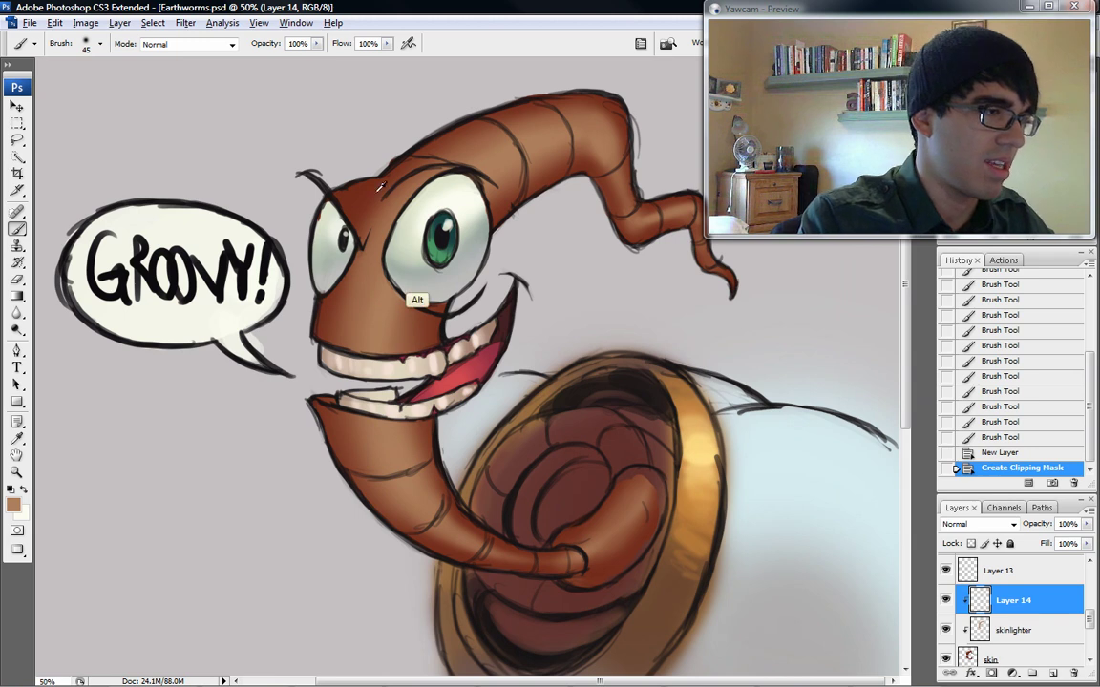
key(i)
click(13, 505)
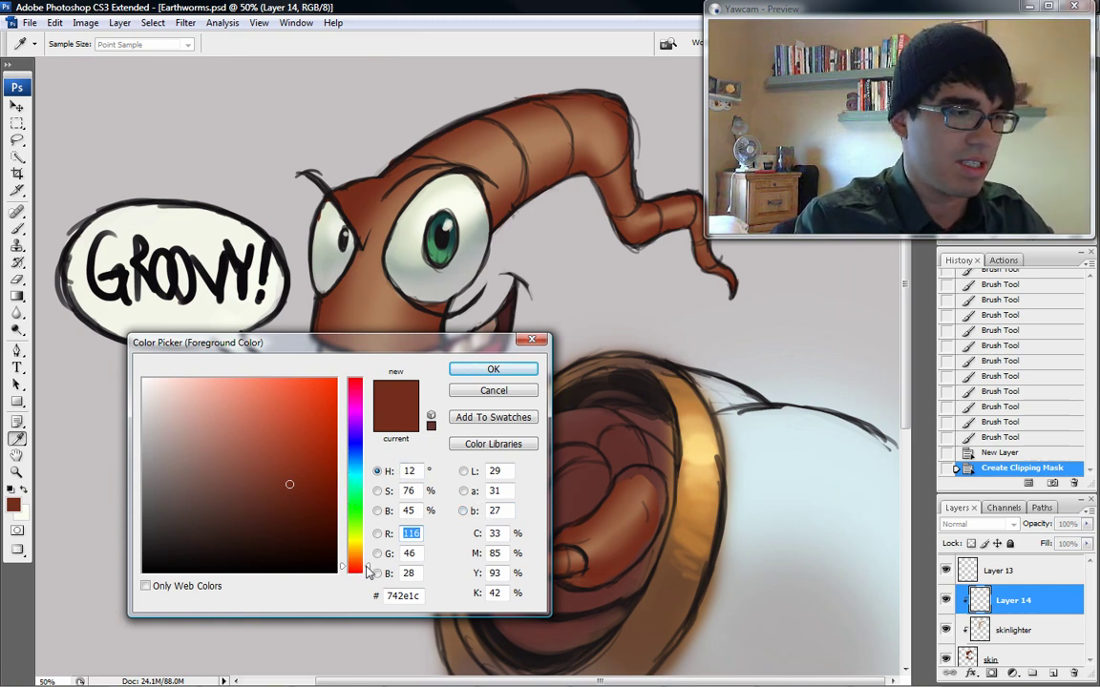
mouse_move(370, 571)
mouse_down()
mouse_move(369, 561)
mouse_move(370, 584)
mouse_up()
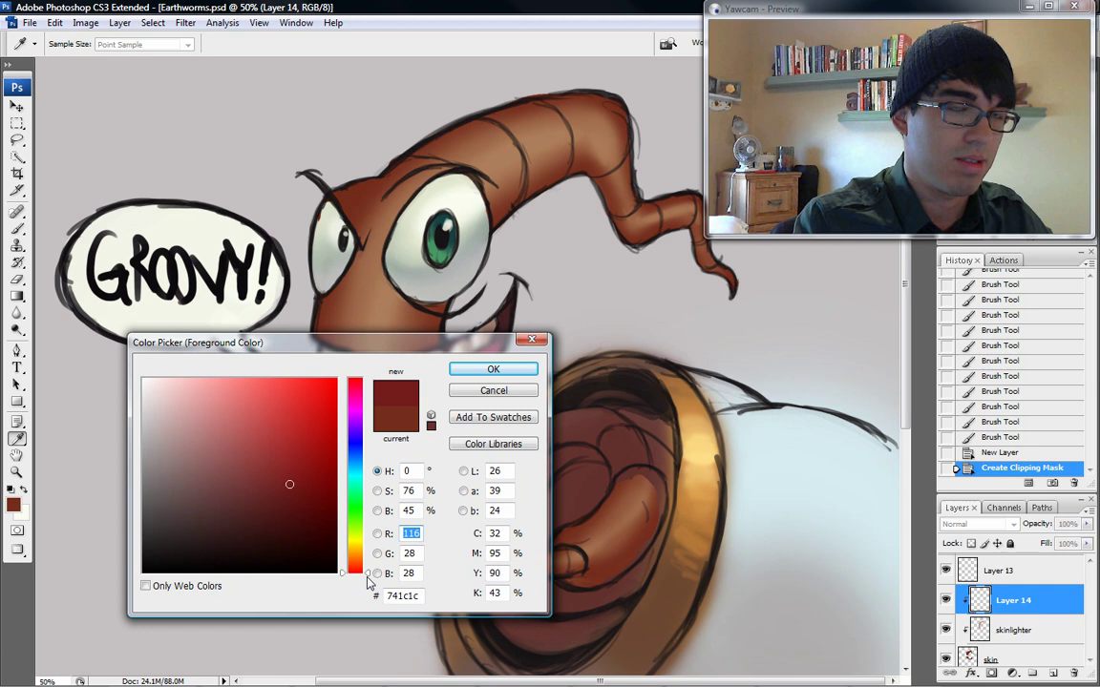
drag(367, 379, 370, 413)
mouse_move(299, 481)
mouse_down()
mouse_move(228, 469)
mouse_move(178, 490)
mouse_up()
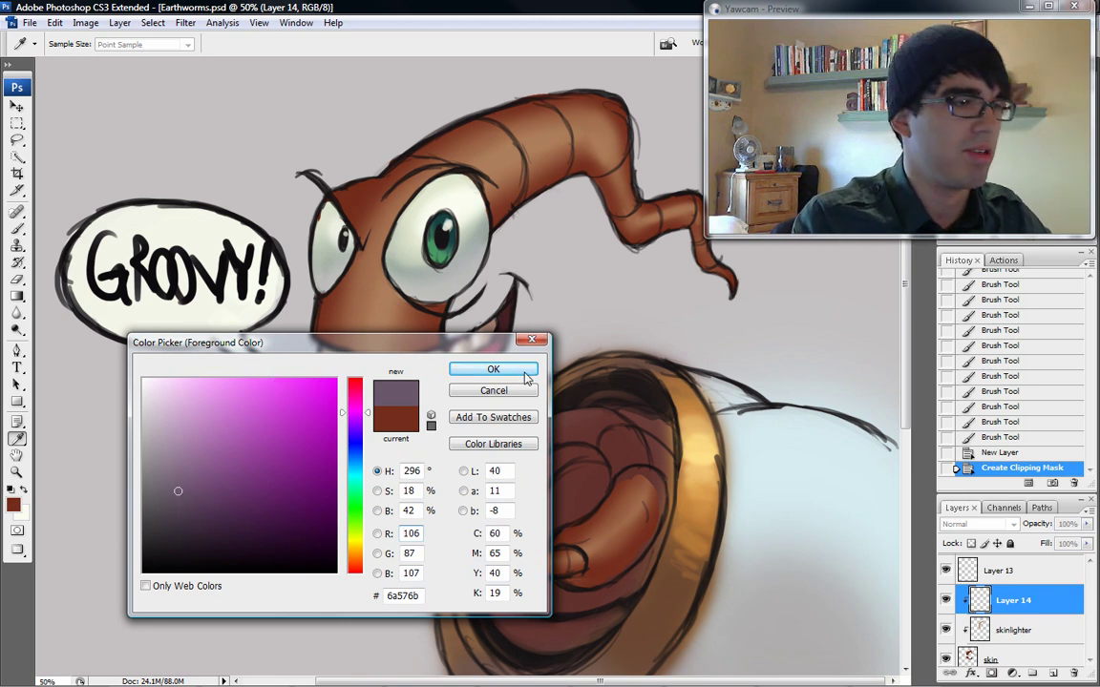
drag(174, 492, 175, 488)
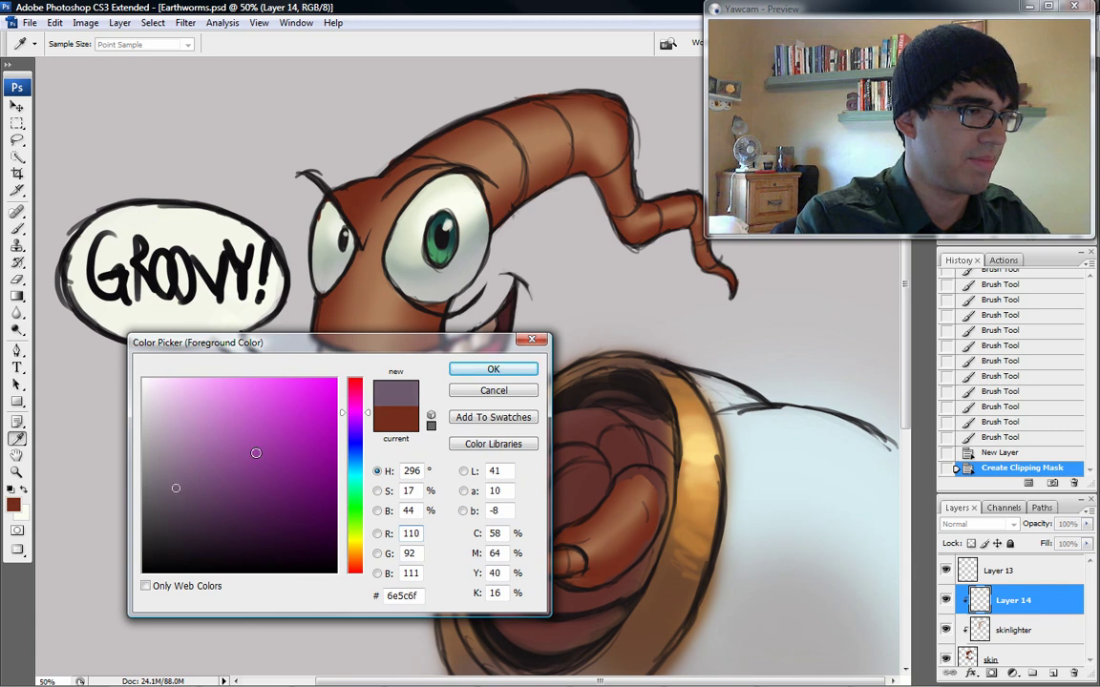
click(494, 369)
Step: Try brushing muted purple along the bulge's edge with a large soft brush, and step back through the strokes
key(bracketright)
key(bracketright)
key(bracketright)
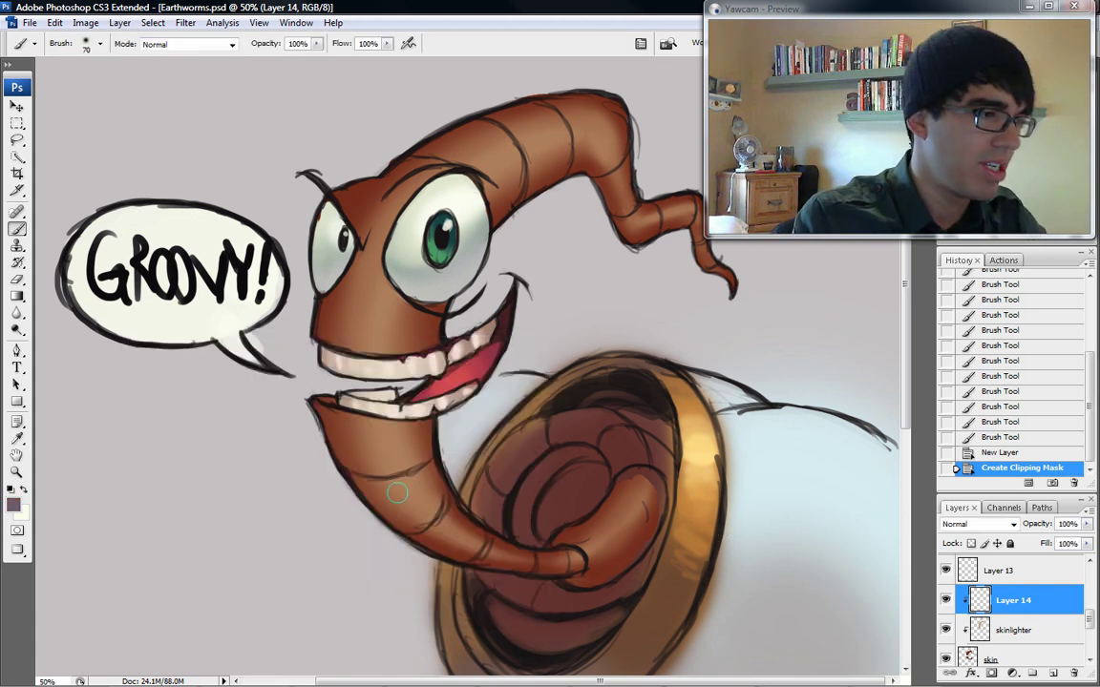
key(bracketright)
key(bracketright)
key(bracketright)
key(bracketright)
key(bracketright)
key(bracketright)
key(bracketright)
key(bracketright)
key(bracketright)
key(bracketleft)
mouse_move(606, 604)
mouse_down()
mouse_move(663, 548)
mouse_move(593, 596)
mouse_move(677, 503)
mouse_up()
drag(651, 562, 702, 517)
click(1017, 458)
key(bracketleft)
click(1013, 441)
Step: Brush muted purple shading along the edges of the bulge, neck and head with a reduced soft brush
key(bracketleft)
key(bracketleft)
mouse_move(660, 544)
mouse_down()
mouse_move(679, 512)
mouse_move(659, 552)
mouse_up()
key(bracketright)
drag(506, 583, 563, 581)
mouse_move(516, 580)
mouse_down()
mouse_move(426, 552)
mouse_move(506, 579)
mouse_move(365, 506)
mouse_move(451, 570)
mouse_move(356, 486)
mouse_move(385, 533)
mouse_move(327, 409)
mouse_move(330, 467)
mouse_move(309, 320)
mouse_move(308, 377)
mouse_move(326, 232)
mouse_move(370, 161)
mouse_move(354, 185)
mouse_move(407, 134)
mouse_move(364, 181)
mouse_move(530, 81)
mouse_move(484, 106)
mouse_move(530, 83)
mouse_move(498, 94)
mouse_move(620, 86)
mouse_move(577, 71)
mouse_move(623, 91)
mouse_move(656, 155)
mouse_move(667, 98)
mouse_move(673, 131)
mouse_move(647, 170)
mouse_move(642, 139)
mouse_move(675, 189)
mouse_up()
key(bracketleft)
drag(527, 218, 590, 205)
Step: Extend the muted purple shading along the tail's underside and the head's upper edge, using brushes from 150 to 300 px
key(bracketleft)
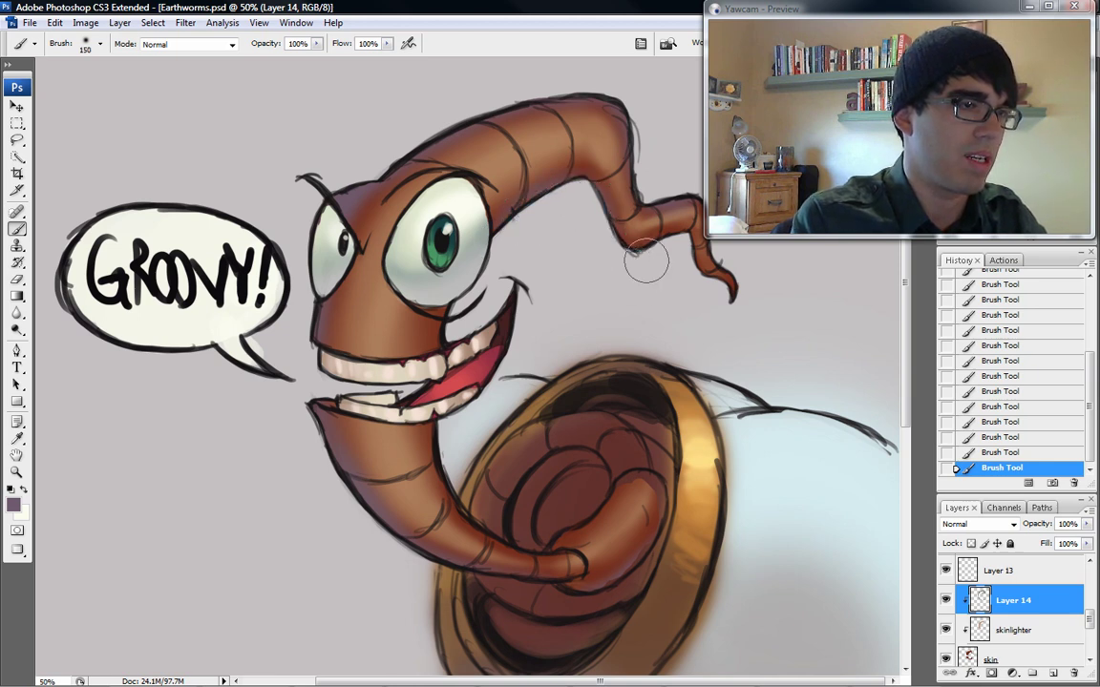
drag(680, 253, 677, 259)
key(bracketright)
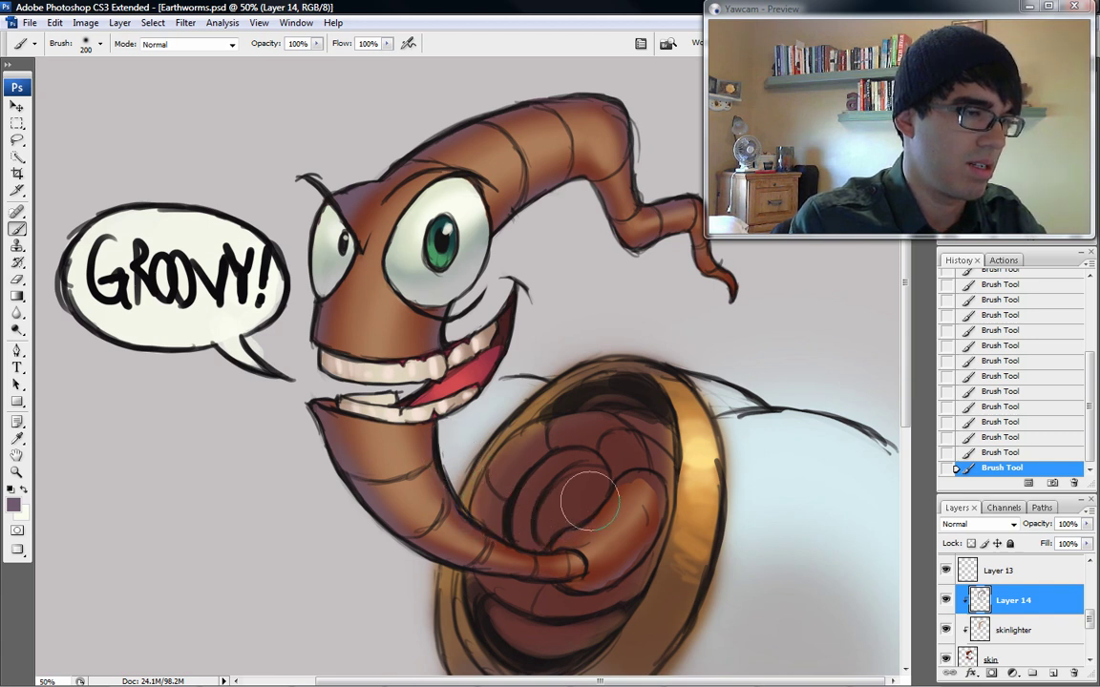
key(bracketright)
key(bracketright)
key(bracketright)
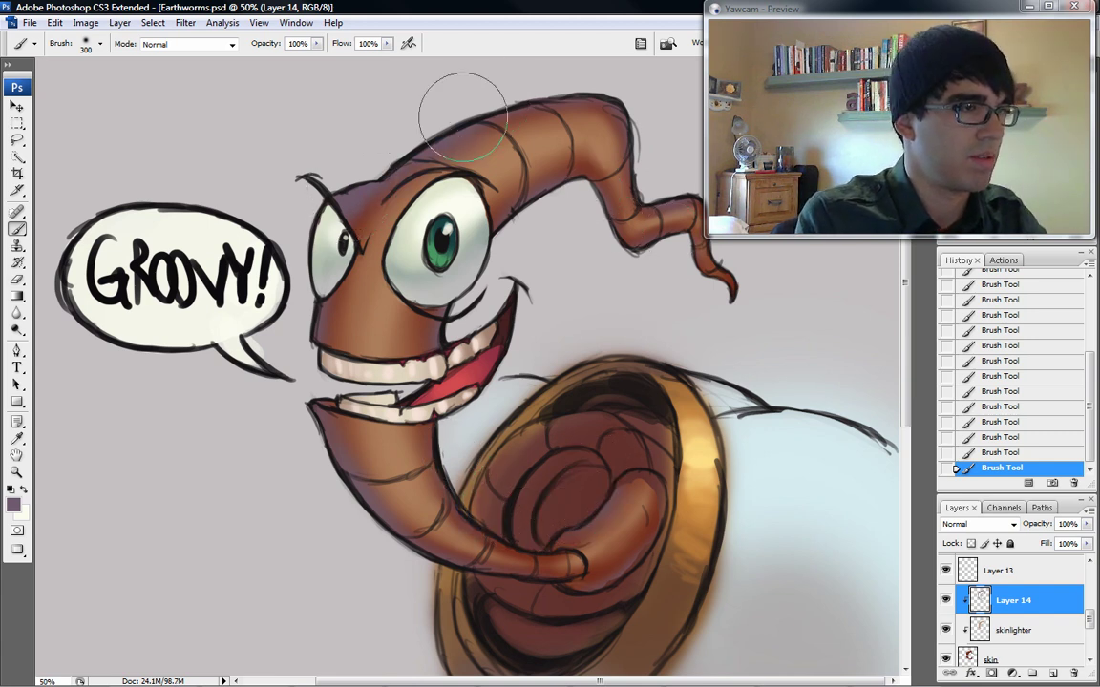
key(bracketleft)
key(bracketleft)
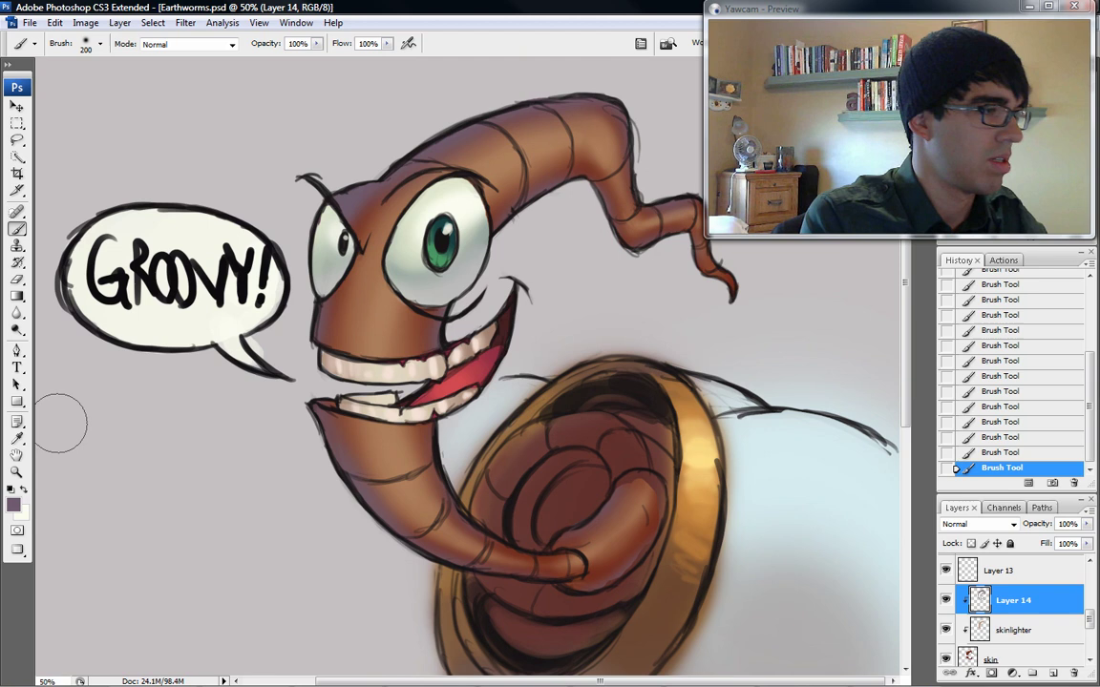
Step: Change the foreground color to a lighter grayish mauve, starting from the sampled gray background
click(16, 509)
drag(175, 491, 175, 453)
click(306, 138)
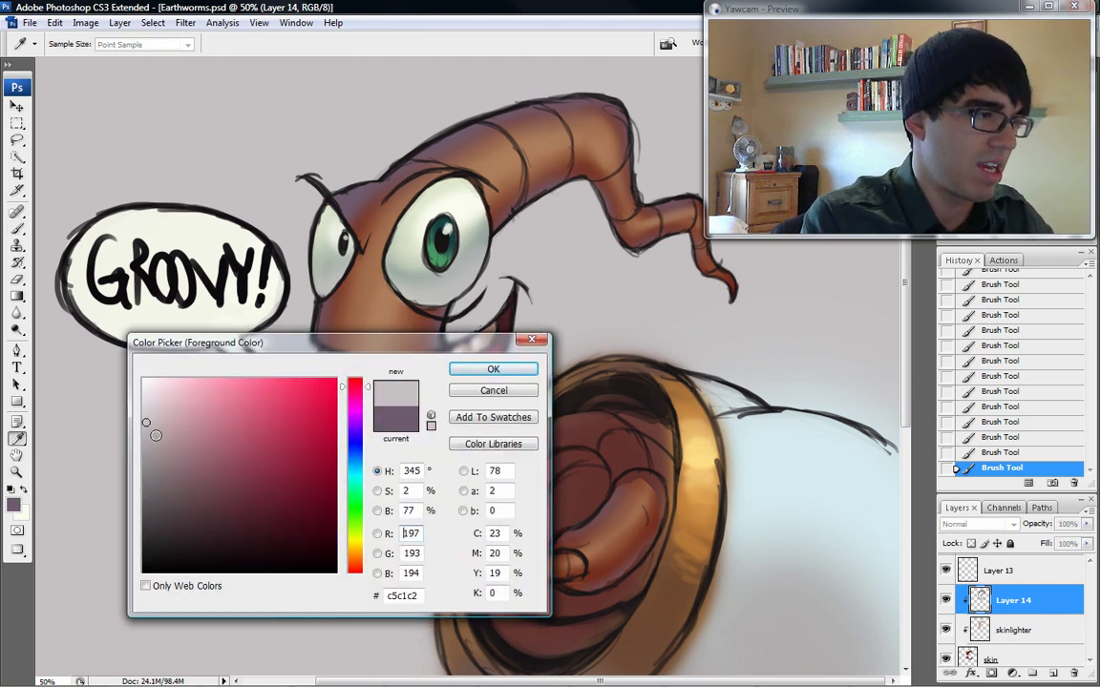
click(165, 442)
click(463, 370)
Step: Paint a light mauve rim along the top edge of the worm's head with a 60 px soft brush
key(bracketleft)
key(bracketleft)
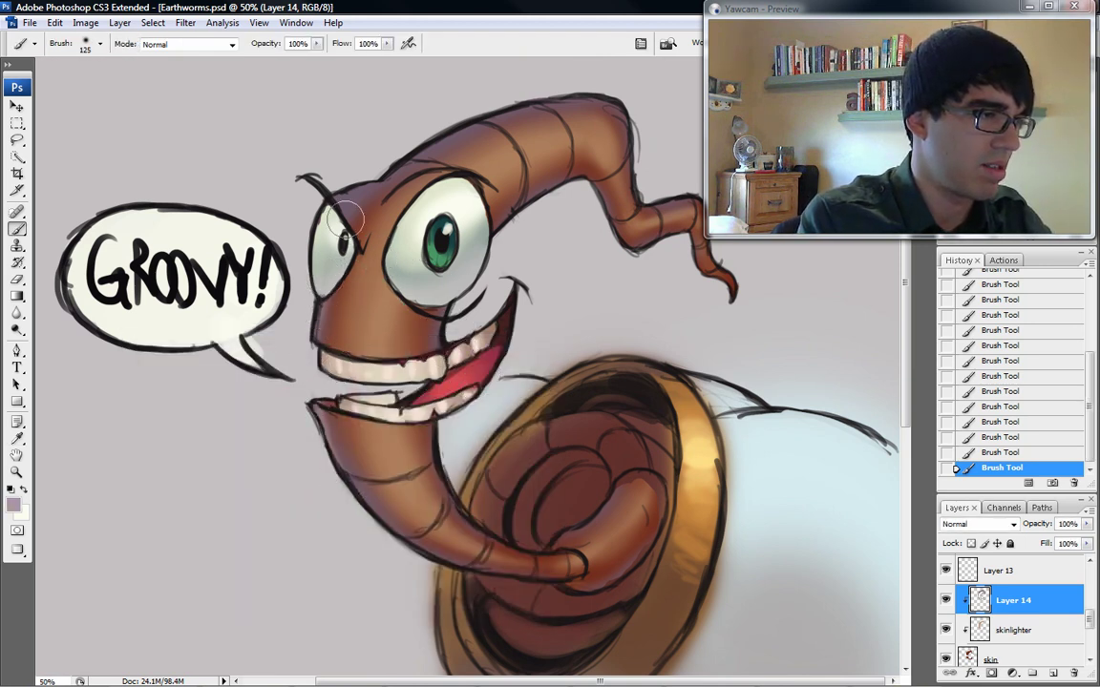
key(bracketleft)
key(bracketleft)
key(bracketleft)
key(bracketleft)
mouse_move(376, 181)
mouse_down()
mouse_move(449, 131)
mouse_move(422, 147)
mouse_move(546, 98)
mouse_move(619, 102)
mouse_up()
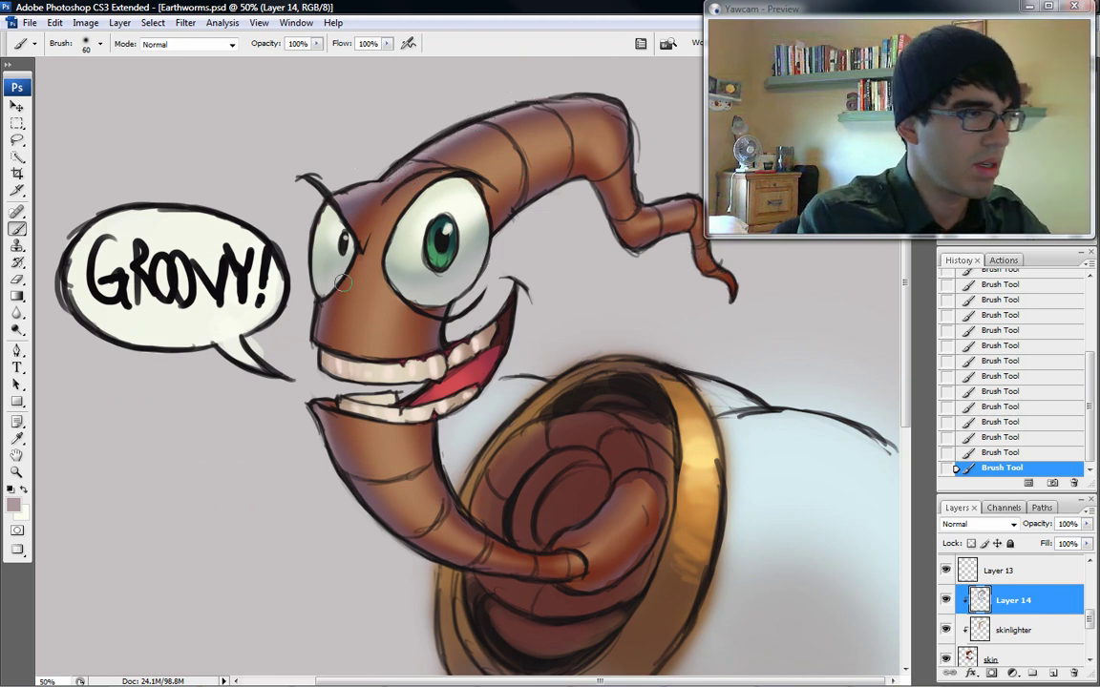
Step: Select the skinlighter layer and lighten the sampled skin tan to a pale peach with 38% saturation and 86% brightness
alt+click(387, 346)
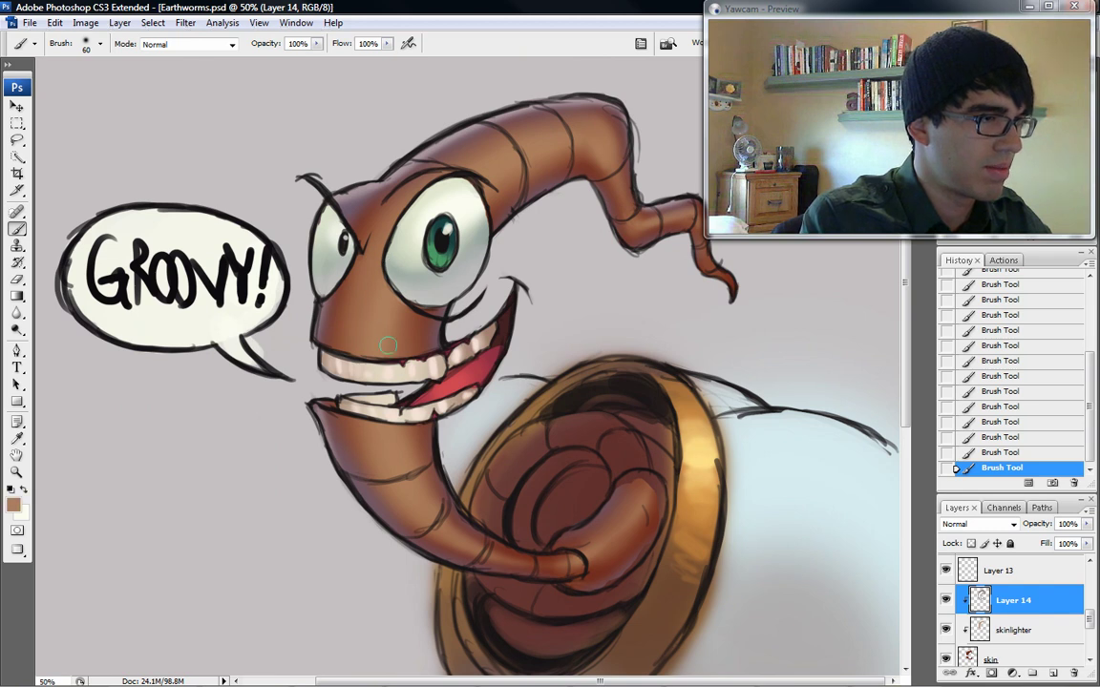
click(1017, 630)
click(13, 506)
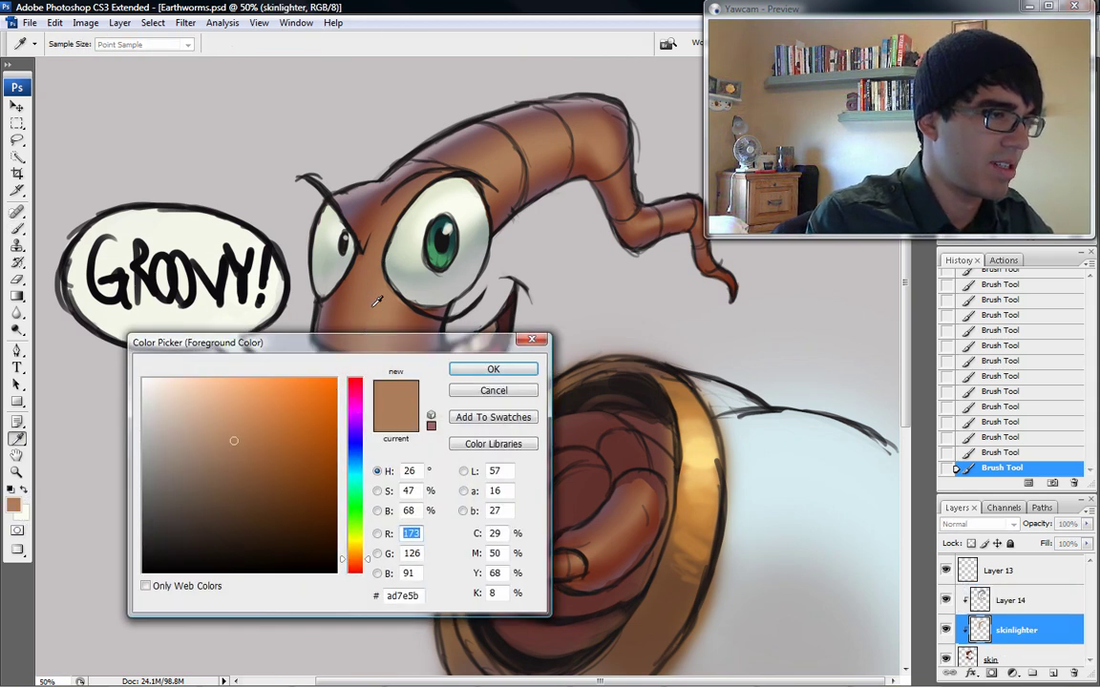
mouse_move(244, 439)
mouse_down()
mouse_move(231, 407)
mouse_move(217, 405)
mouse_up()
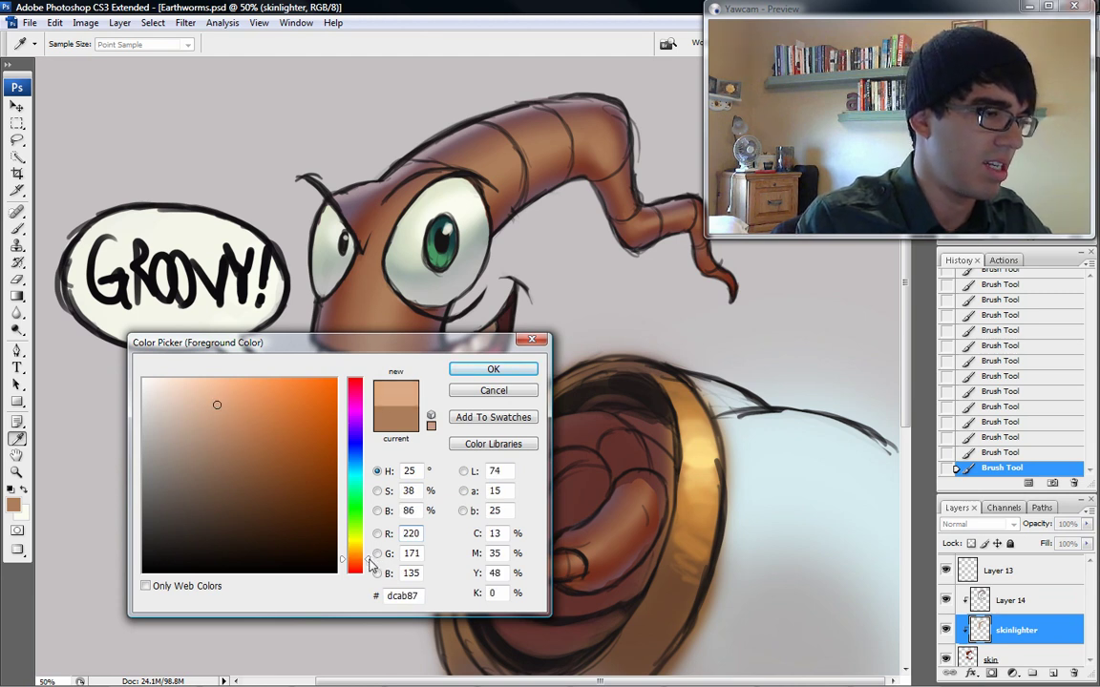
drag(370, 565, 371, 558)
click(507, 369)
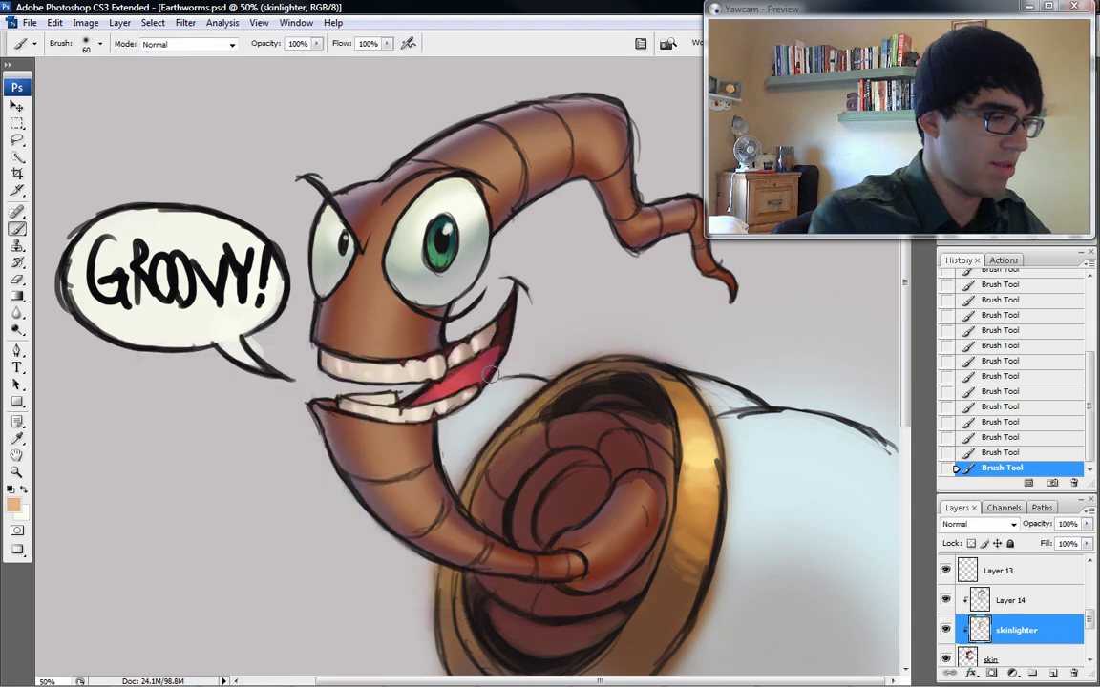
Step: Create a new clipped layer above skinlighter and enlarge the soft brush to 150 px
key(ctrl+shift+n)
key(Return)
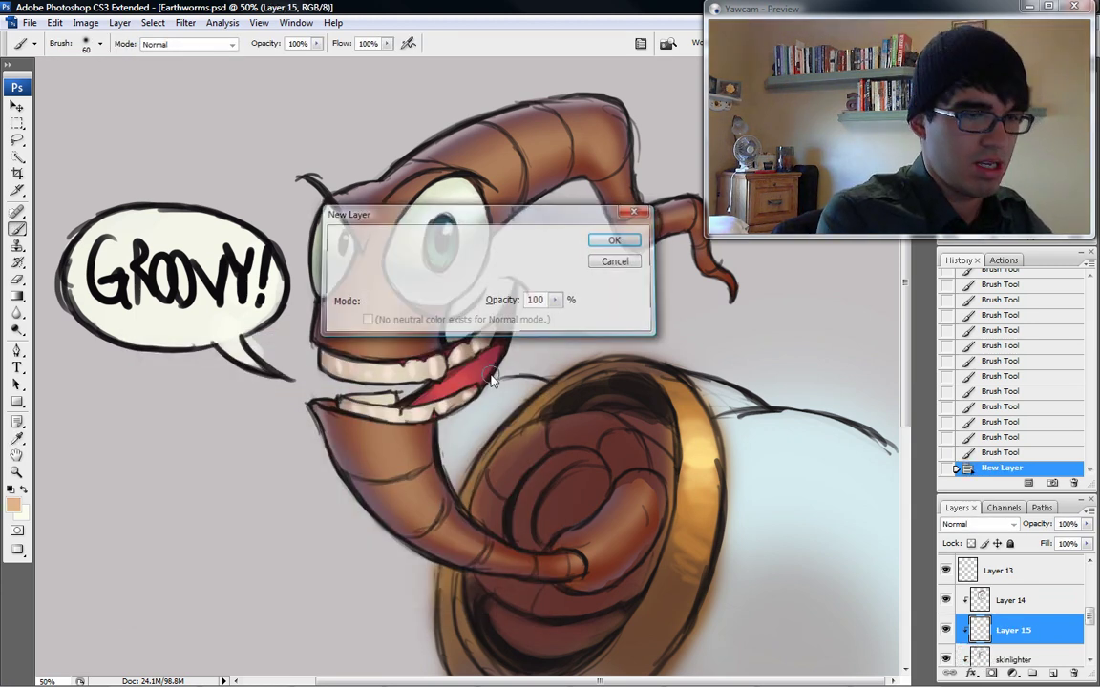
key(bracketright)
key(bracketright)
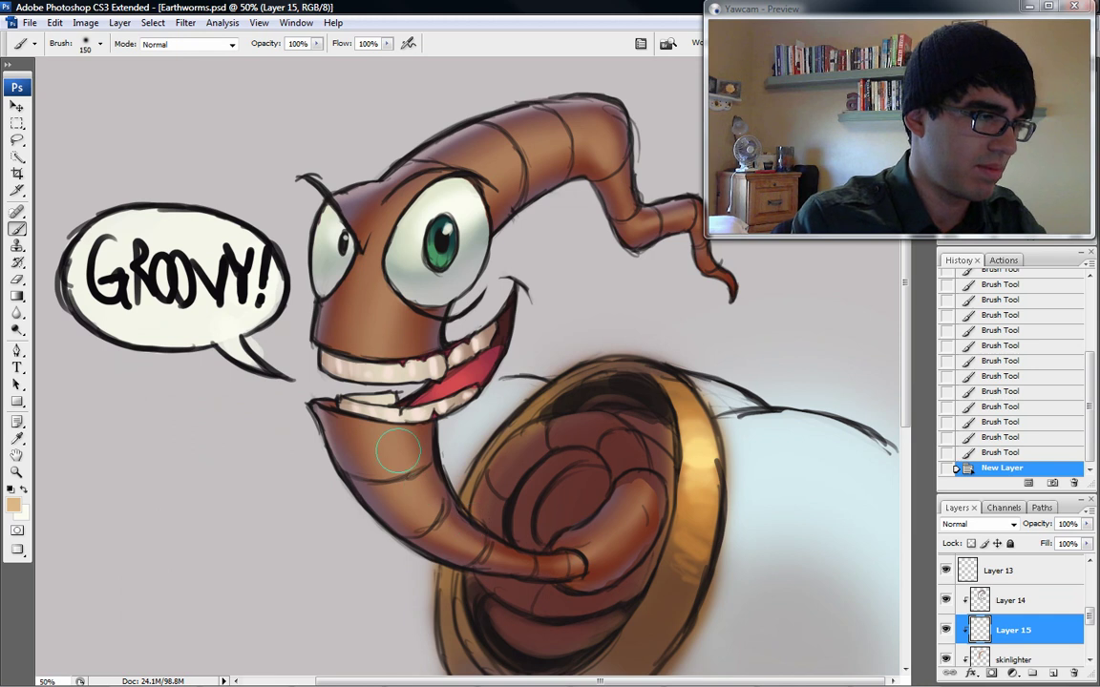
Step: Paint pale peach highlights down the middle of the worm's lower neck and on the snout beneath the eyes with a soft brush
mouse_move(389, 436)
mouse_down()
mouse_move(414, 477)
mouse_move(385, 413)
mouse_move(419, 496)
mouse_move(381, 401)
mouse_move(429, 516)
mouse_move(410, 492)
mouse_move(460, 536)
mouse_up()
drag(408, 482, 438, 520)
mouse_move(392, 430)
mouse_down()
mouse_move(408, 485)
mouse_move(391, 430)
mouse_up()
key(bracketright)
key(bracketright)
key(bracketright)
mouse_move(379, 348)
mouse_down()
mouse_move(386, 278)
mouse_move(376, 358)
mouse_move(382, 296)
mouse_up()
Step: Paint peach highlights along the worm's upper body behind the large eye and onto the tail, reducing the brush to 50 px
key(bracketleft)
key(bracketleft)
key(bracketleft)
key(bracketleft)
drag(422, 172, 451, 153)
mouse_move(453, 155)
mouse_down()
mouse_move(429, 172)
mouse_move(487, 138)
mouse_up()
drag(430, 159, 543, 122)
key(bracketleft)
key(bracketleft)
key(bracketleft)
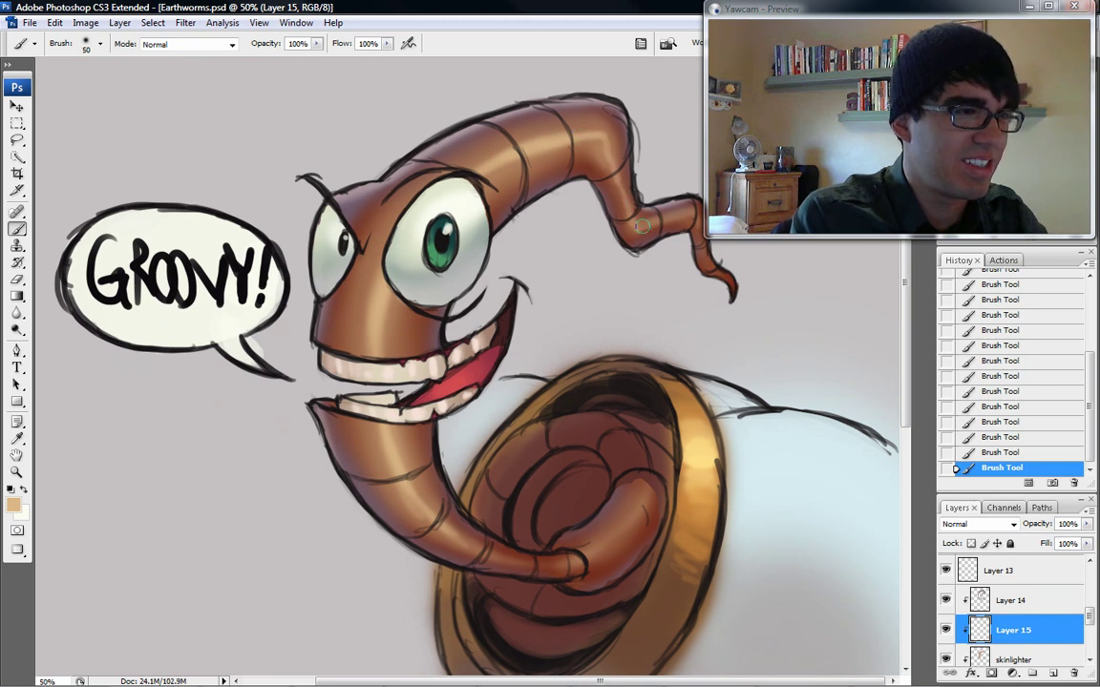
Step: Broaden the soft peach glow on the worm's body and snout with the brush enlarged to 250 px and 500 px
key(bracketright)
key(bracketright)
key(bracketright)
key(bracketright)
key(bracketright)
key(bracketright)
key(bracketright)
key(bracketright)
key(bracketright)
key(bracketright)
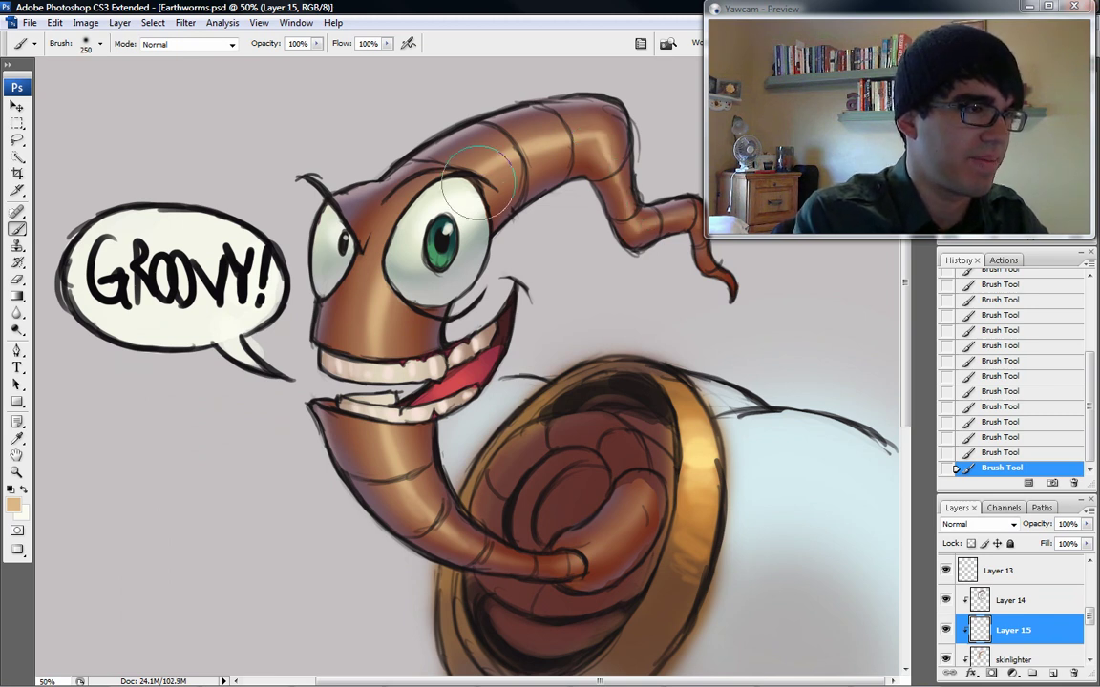
key(bracketright)
key(bracketright)
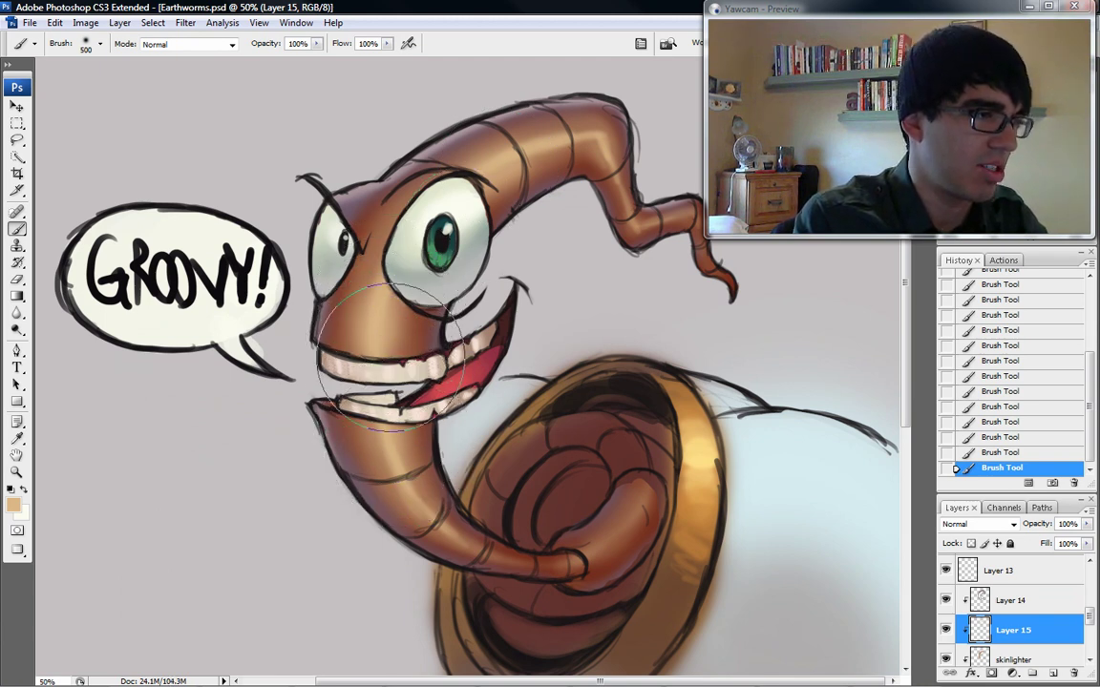
Step: Add small highlights on the body rings down to the neck's lower end with the brush reduced to 20 px
key(bracketleft)
key(bracketleft)
key(bracketleft)
key(bracketleft)
key(bracketleft)
key(bracketleft)
key(bracketleft)
key(bracketleft)
key(bracketleft)
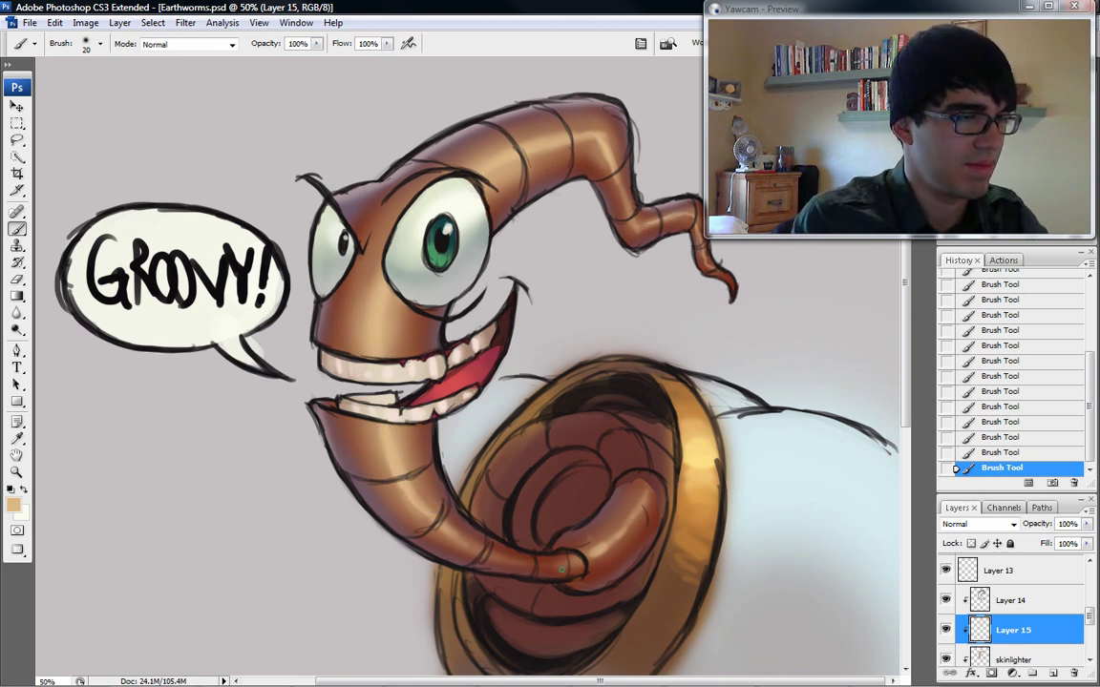
Step: Sample the brownish skin shade and change the foreground color to purple 794468
key(alt)
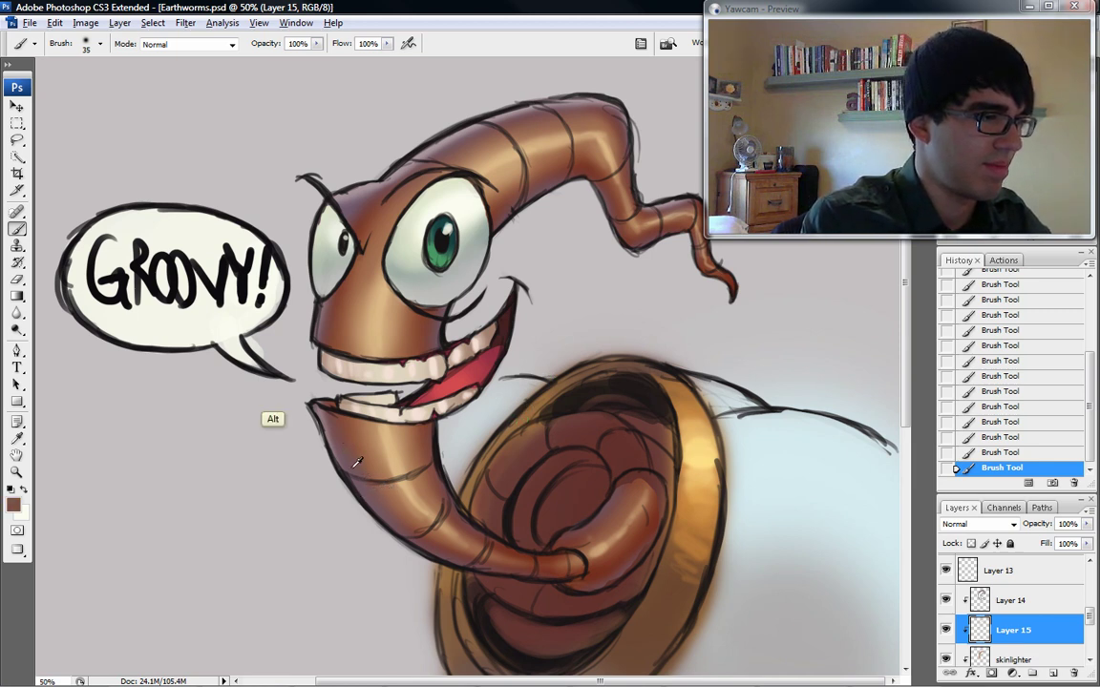
click(13, 505)
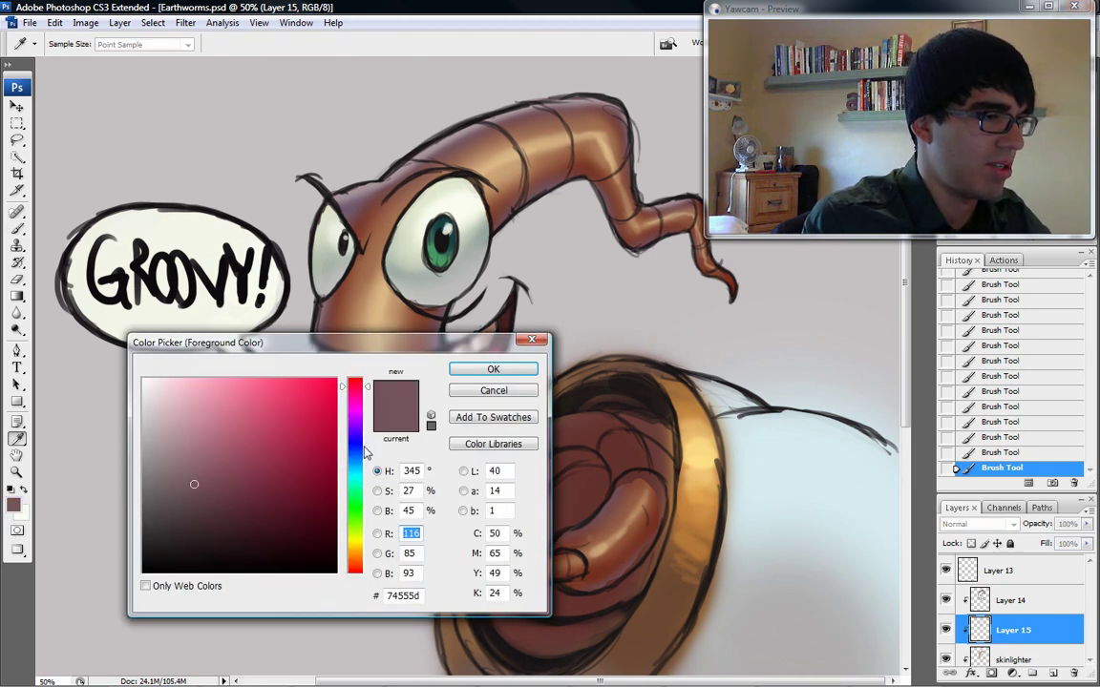
drag(369, 429, 370, 401)
click(224, 483)
drag(226, 481, 226, 480)
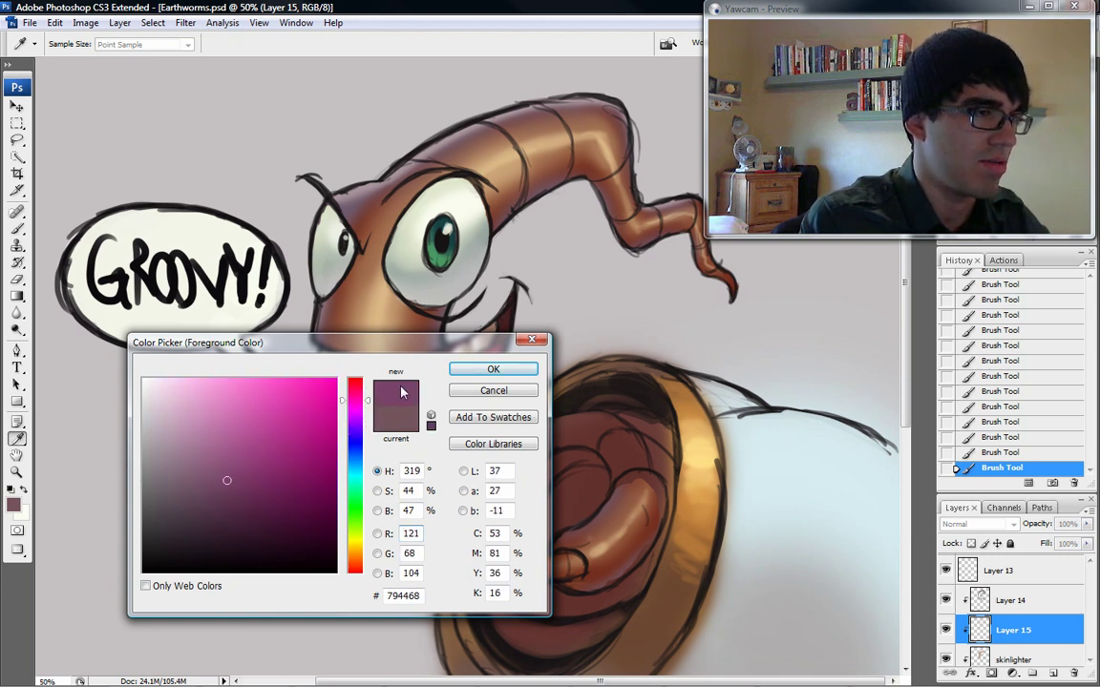
click(498, 370)
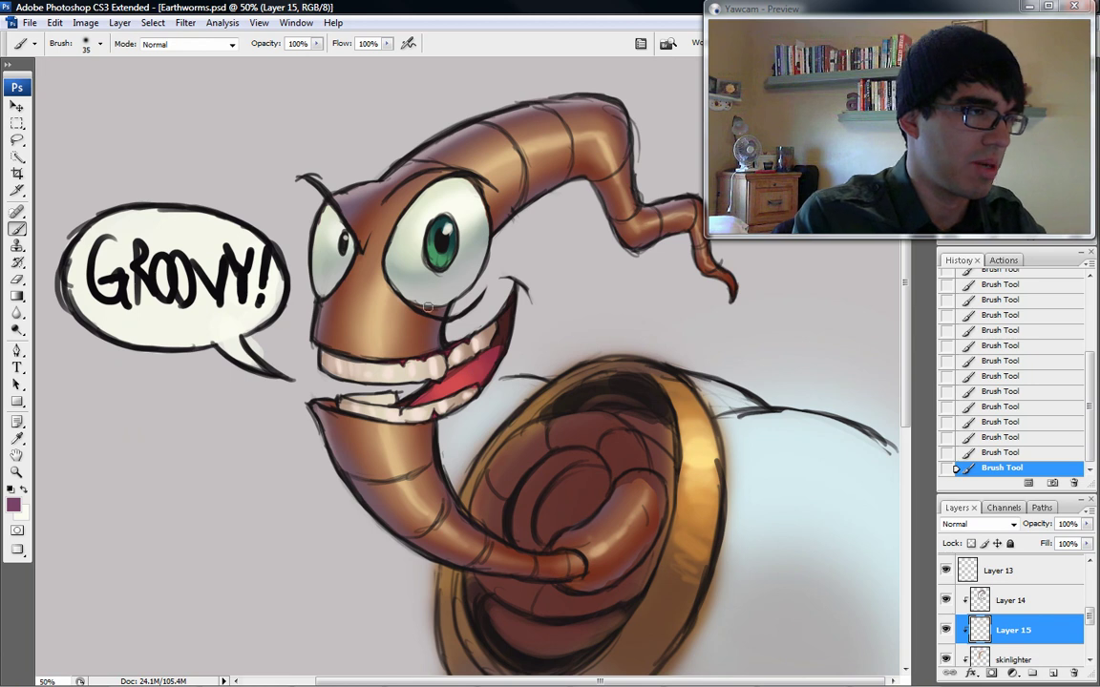
Step: Shade the snout's outer edge and the upper body's top edge in purple with a soft brush of 175 to 200 px
key(bracketright)
key(bracketright)
key(bracketright)
key(bracketright)
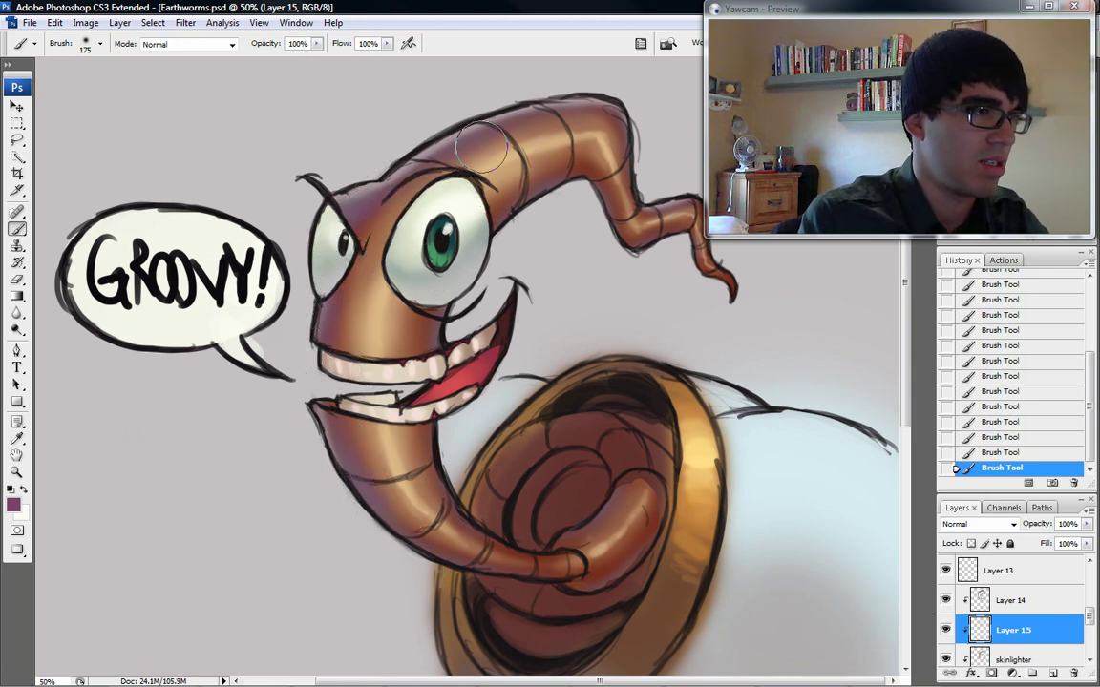
key(bracketright)
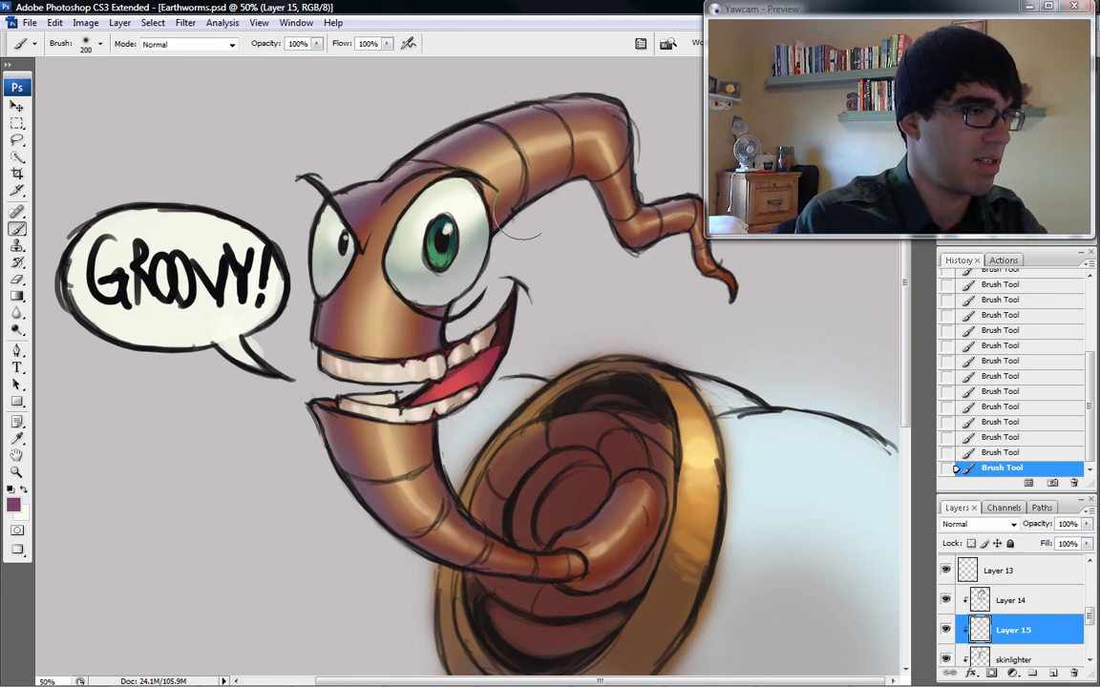
Step: Undo the last purple stroke and paint the snout's outer edge with reddish brown sampled from its shaded side
click(958, 455)
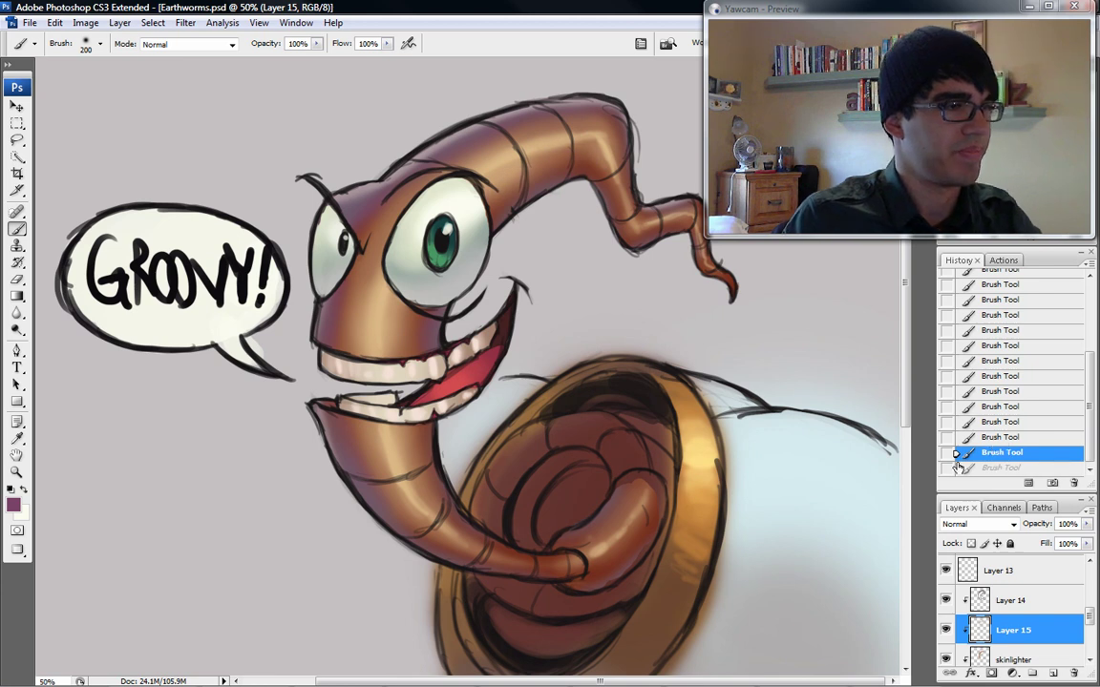
alt+click(417, 323)
drag(322, 337, 330, 364)
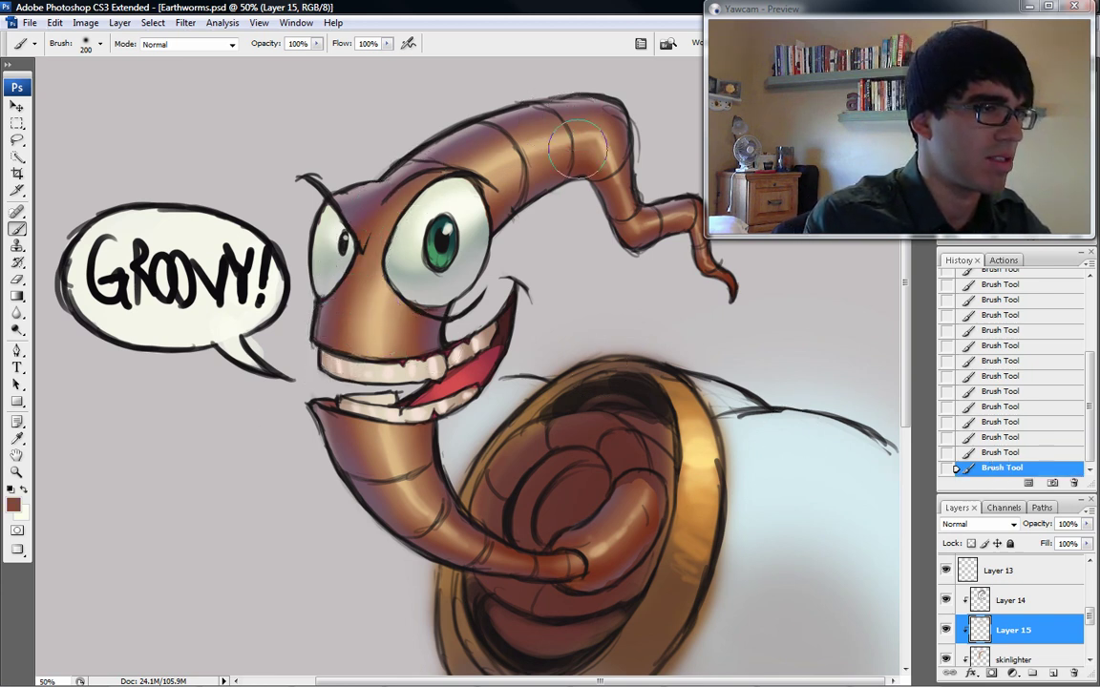
Step: Sample a skin brown and lighten the foreground color to a warm tan with 41% saturation and 80% brightness
key(alt)
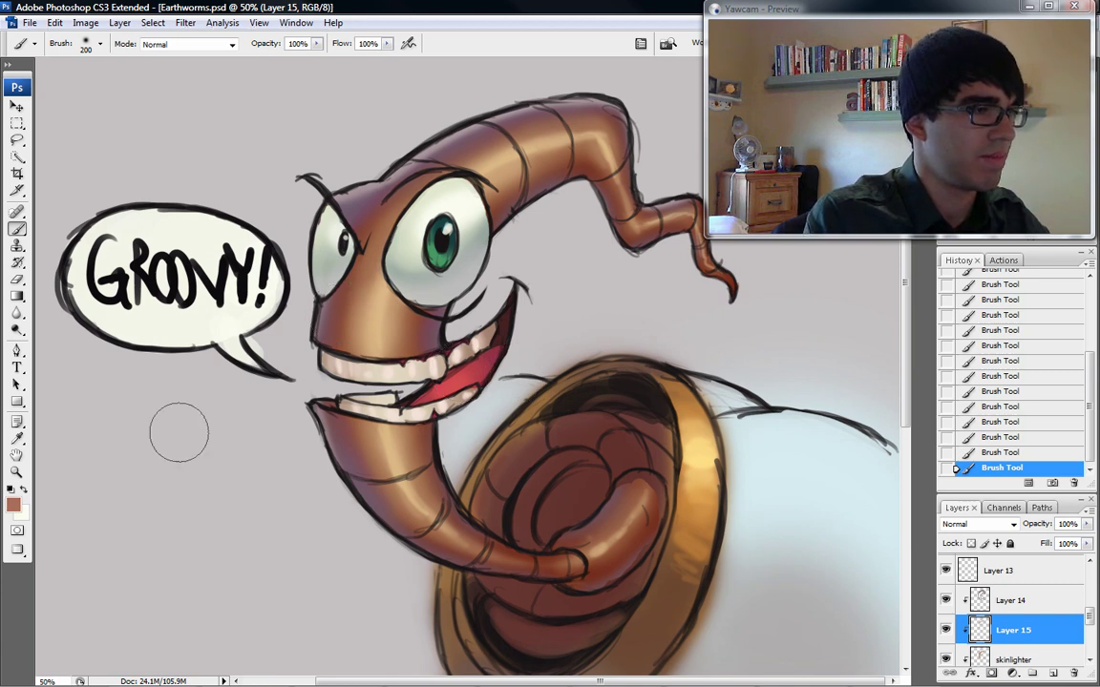
click(13, 504)
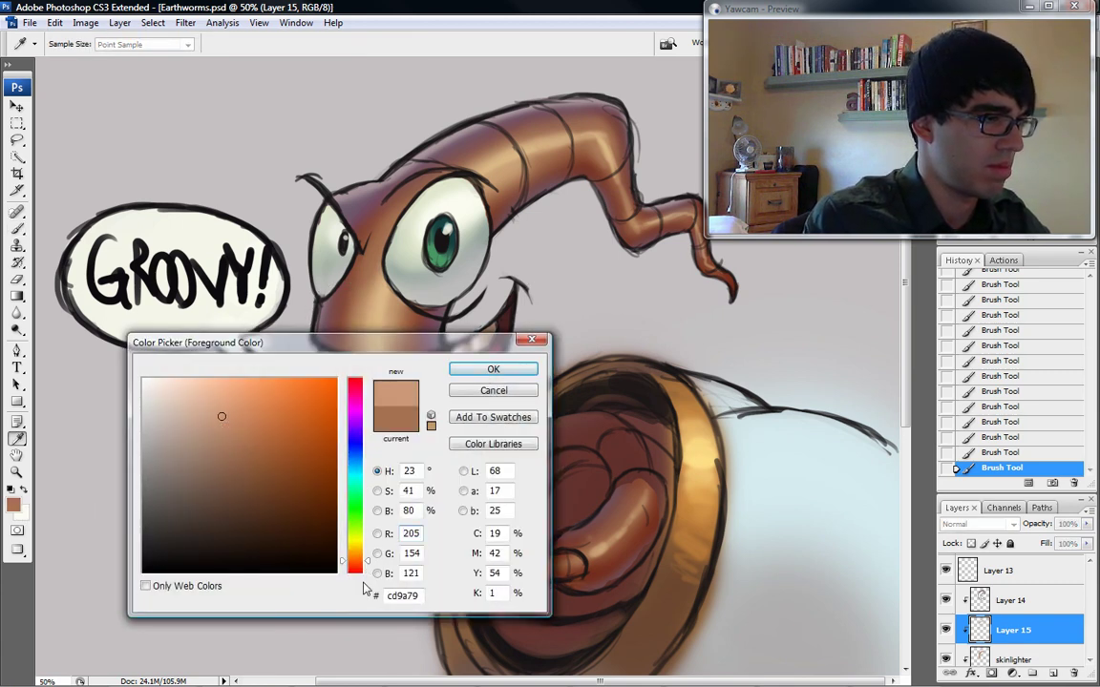
drag(369, 565, 371, 568)
click(493, 370)
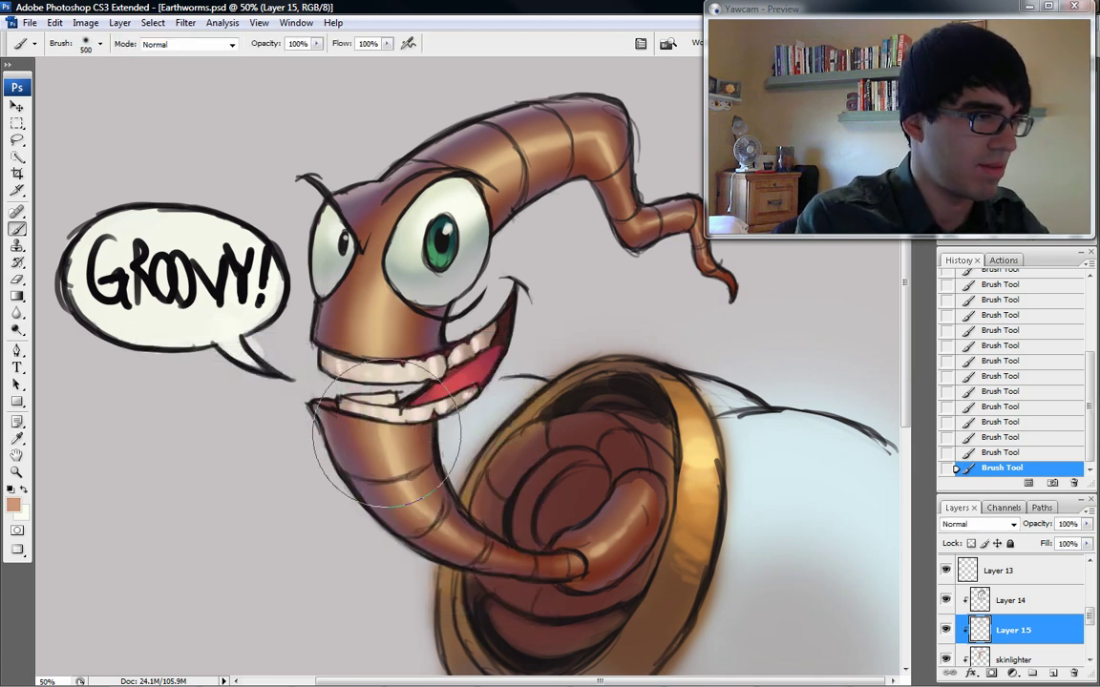
Step: Reduce the soft brush to 150 px and sample the reddish brown from the worm's forehead
key(bracketleft)
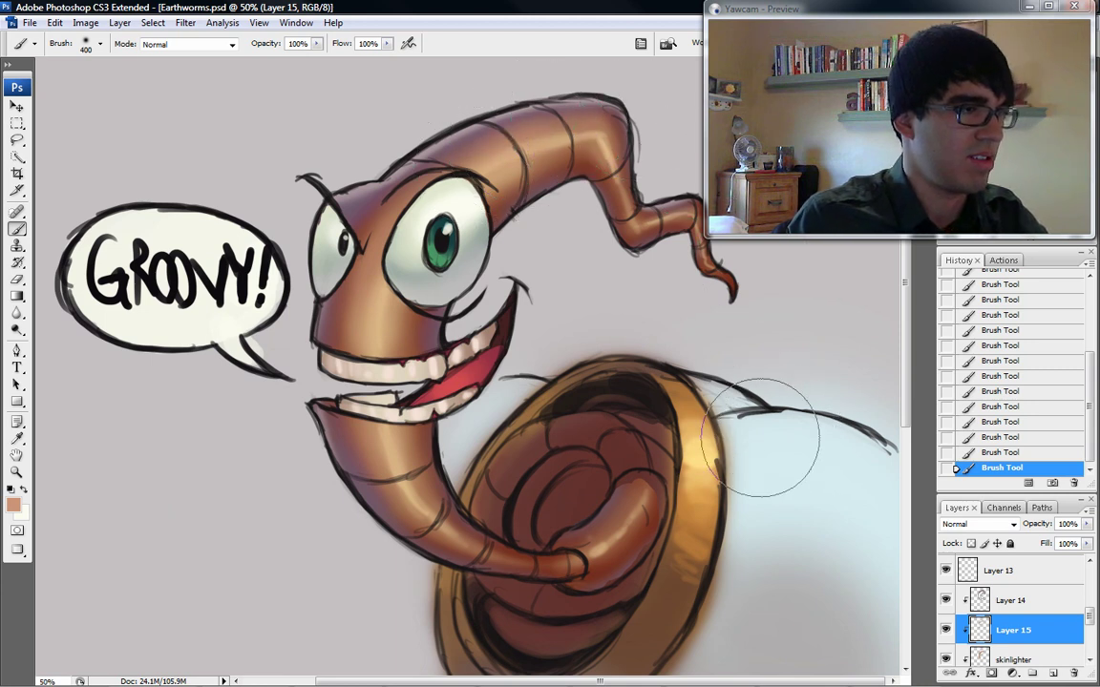
key(bracketleft)
key(bracketleft)
key(bracketleft)
key(bracketleft)
key(bracketleft)
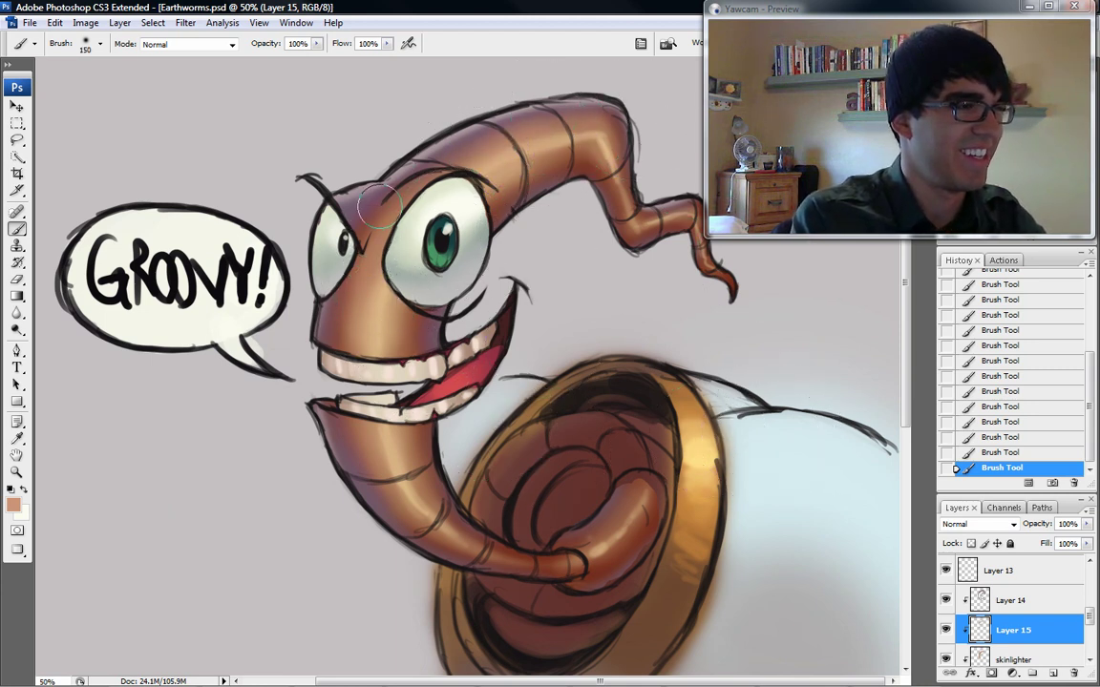
alt+click(371, 219)
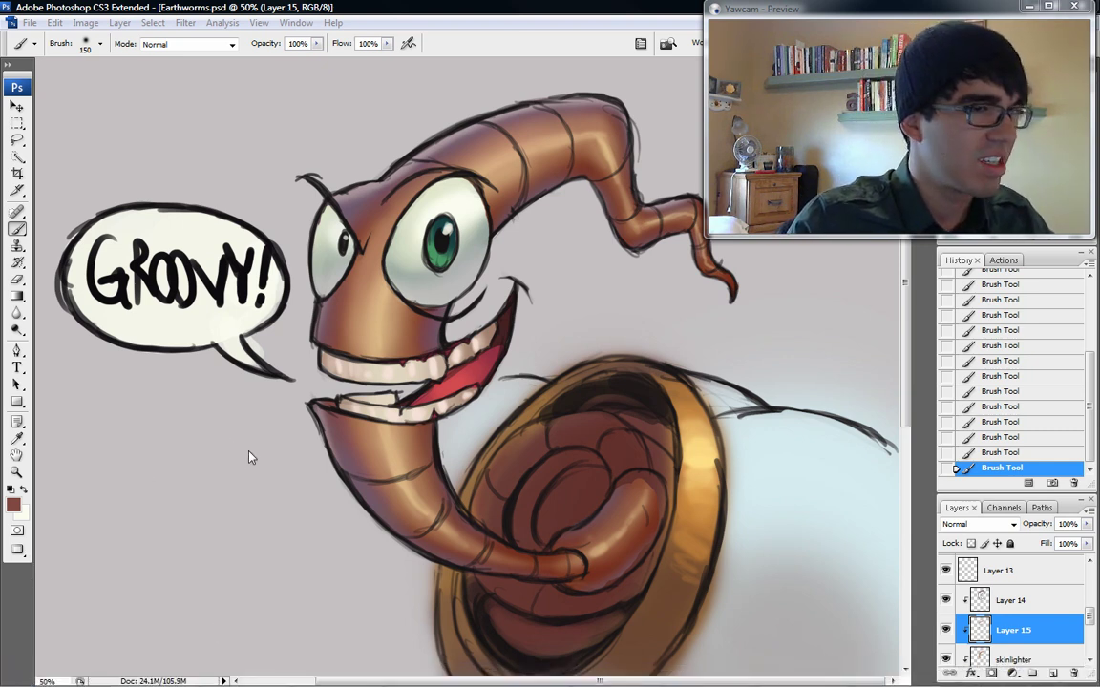
Step: Switch the Brush tool to the hard round 19 px preset with 100% hardness
mouse_move(308, 419)
mouse_down()
mouse_move(427, 312)
mouse_move(417, 310)
mouse_up()
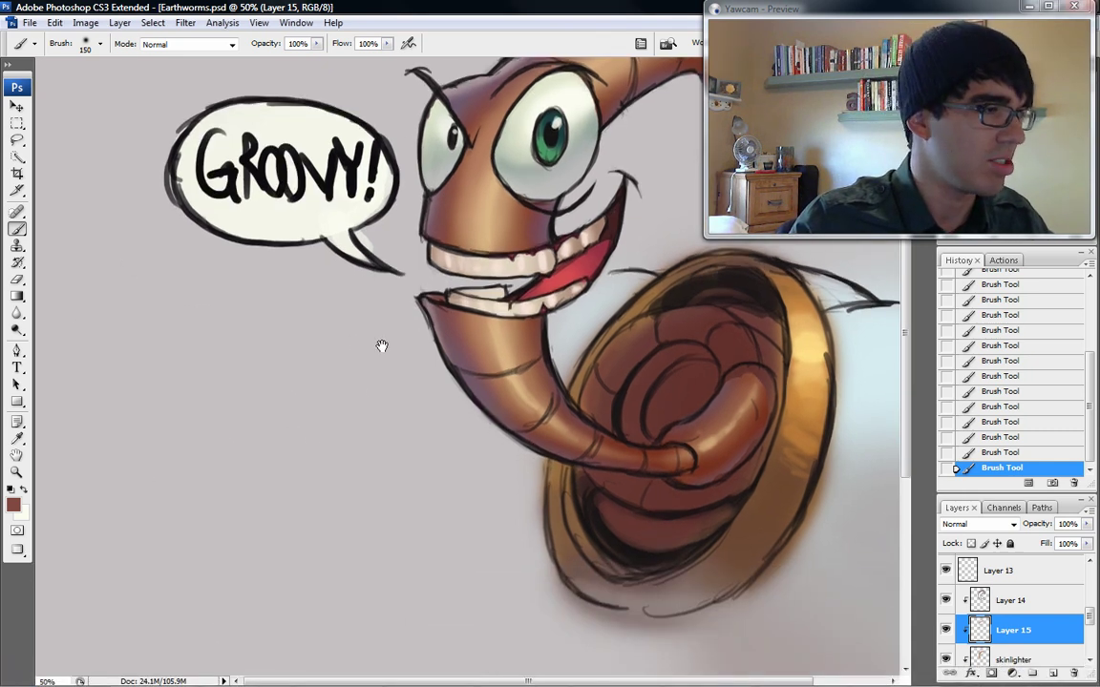
click(88, 42)
click(151, 168)
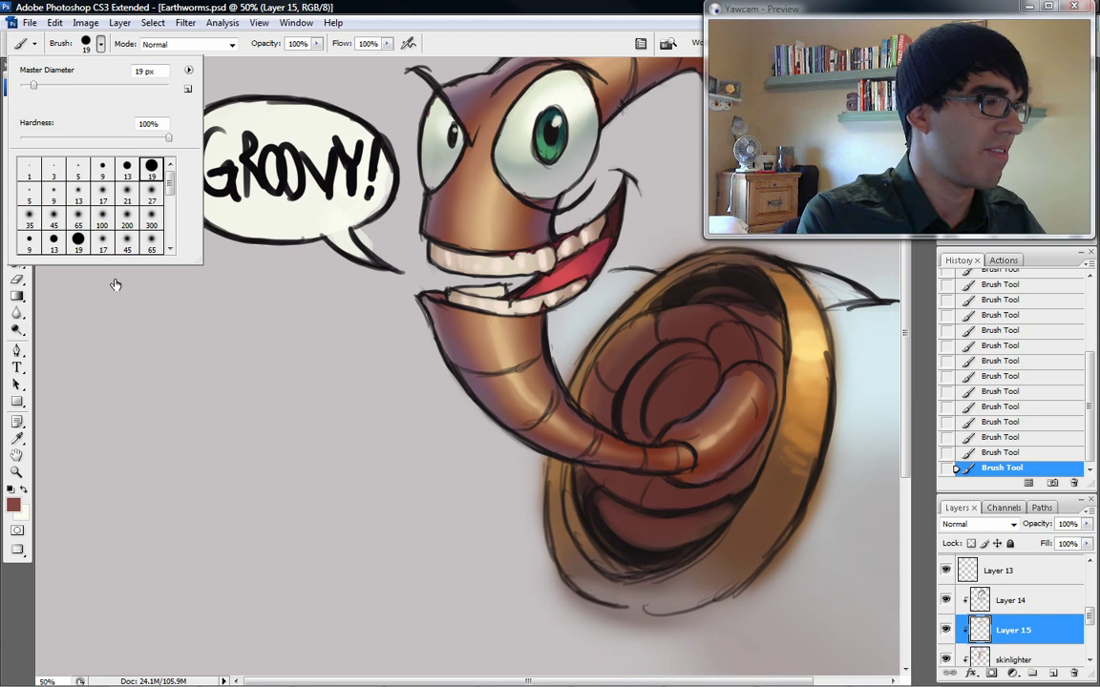
click(17, 297)
click(17, 231)
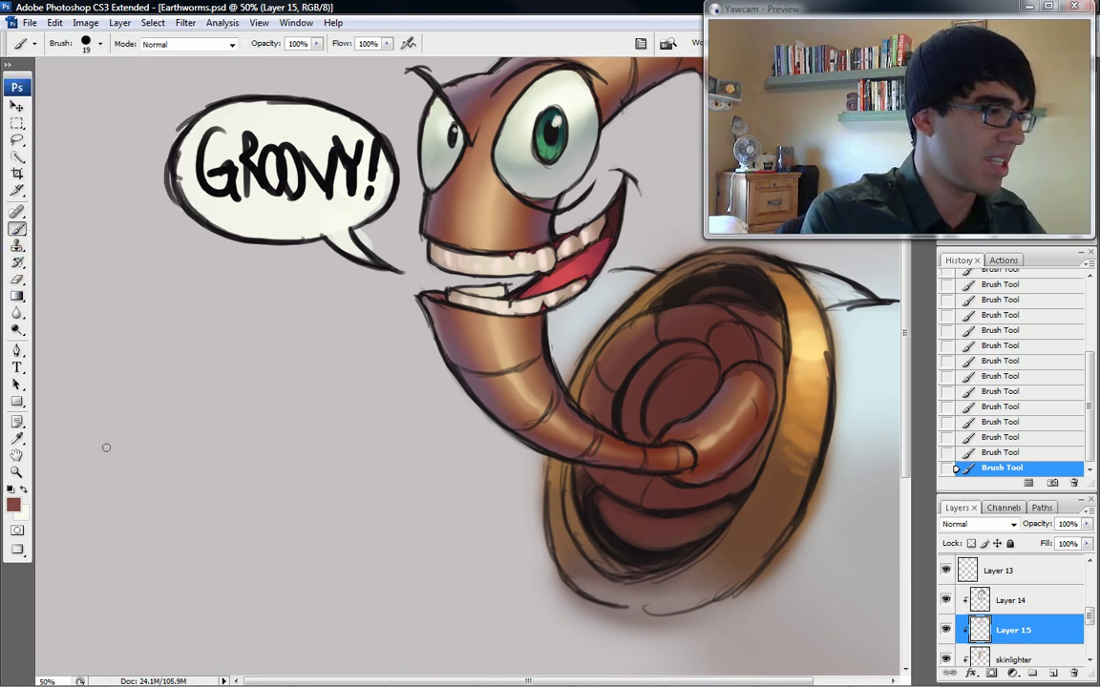
Step: Darken the reddish brown foreground color to a very dark, muted brown
click(13, 506)
click(224, 530)
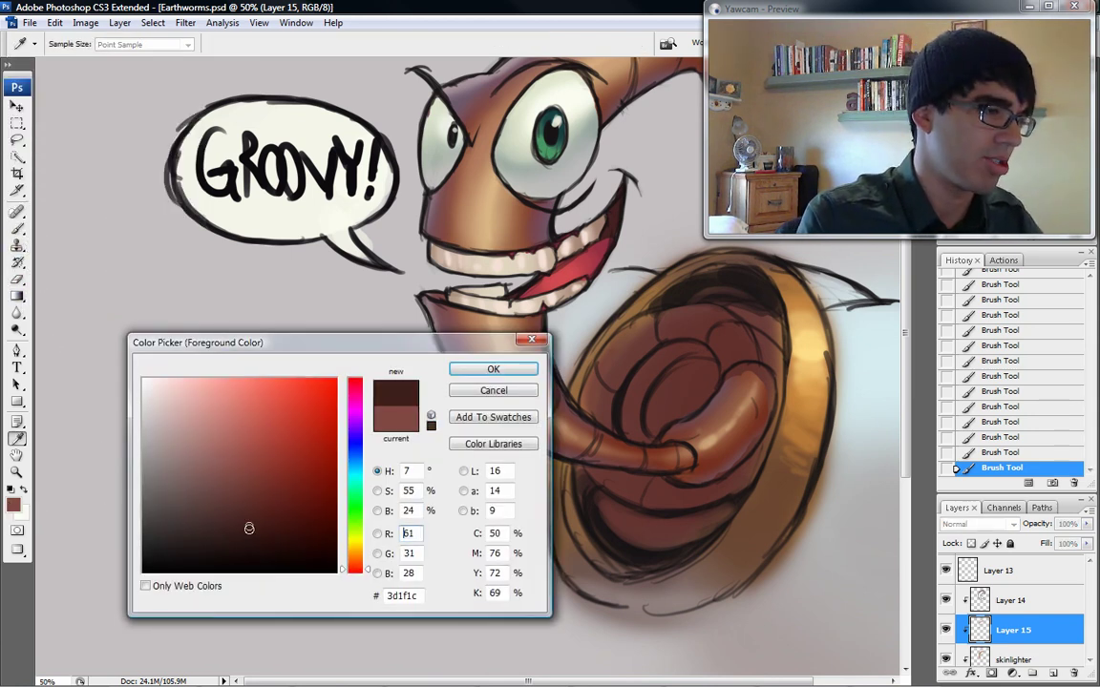
drag(223, 530, 212, 536)
click(474, 369)
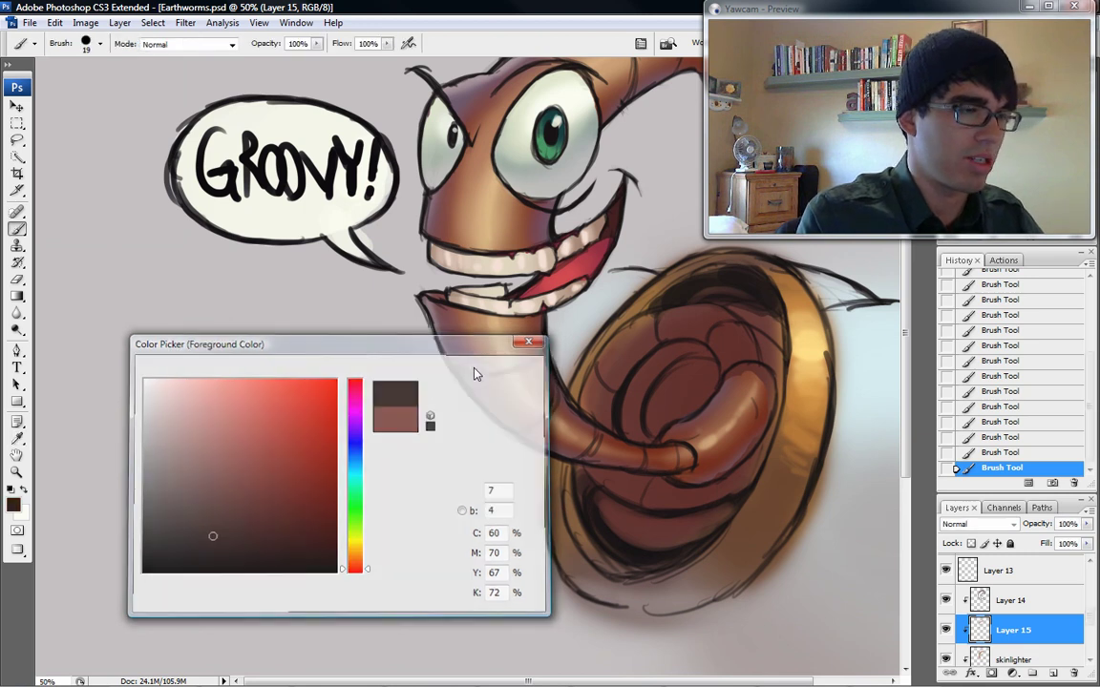
Step: Create a new clipped layer above Layer 15 and enlarge the hard brush to 50 px
key(ctrl+shift+n)
key(Return)
key(bracketright)
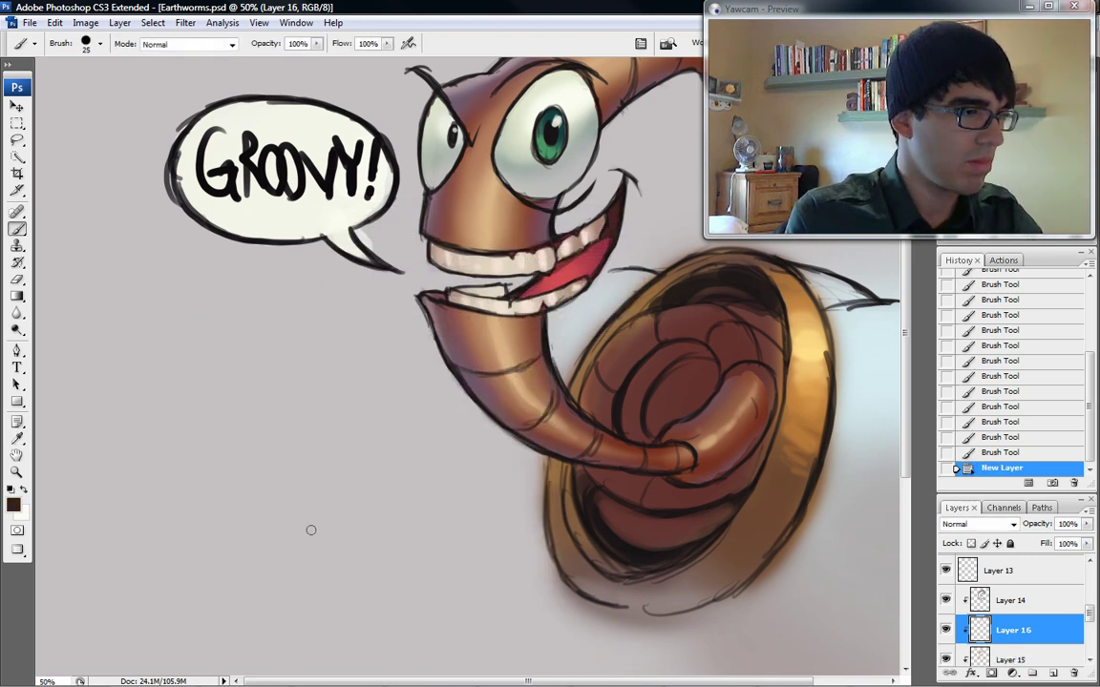
key(bracketright)
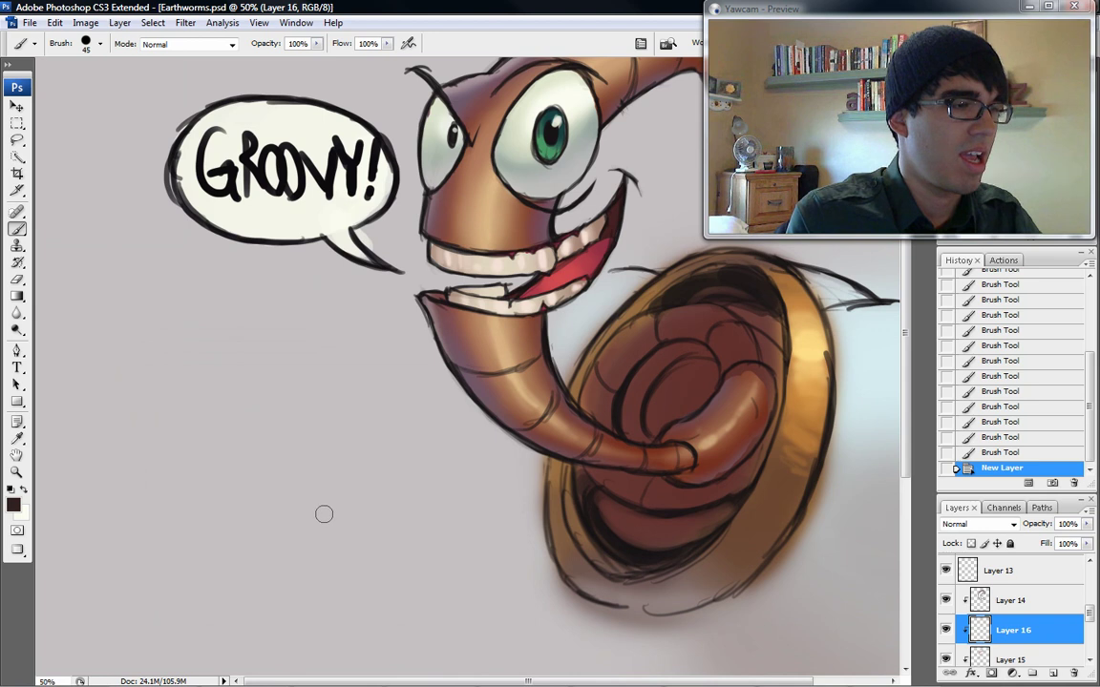
key(bracketright)
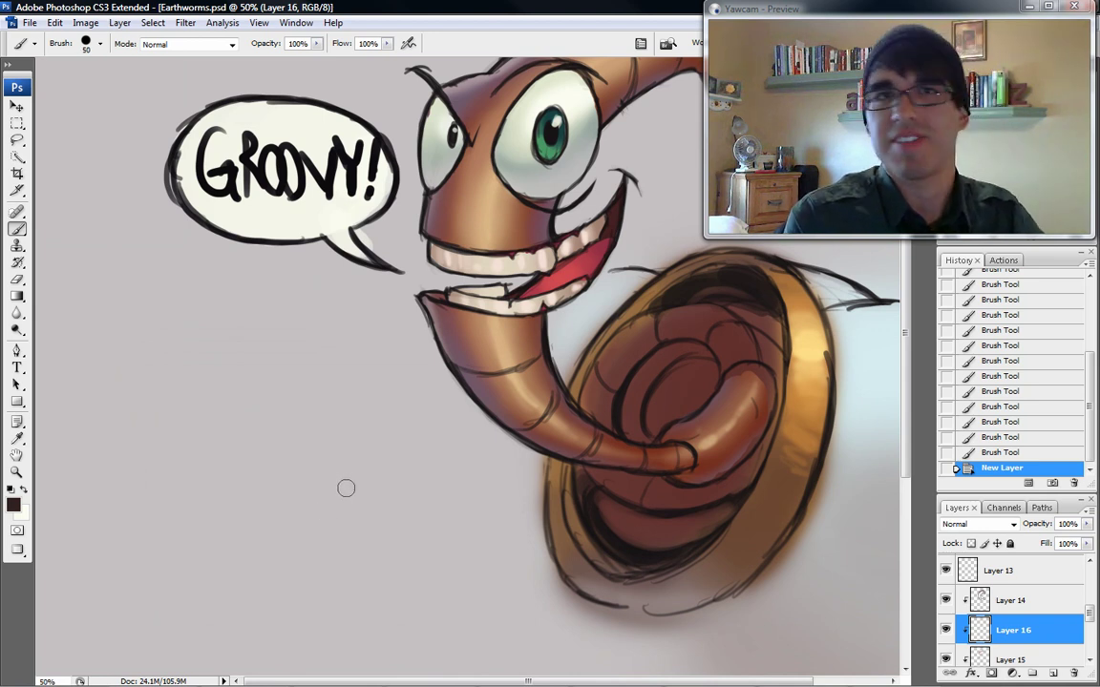
click(17, 368)
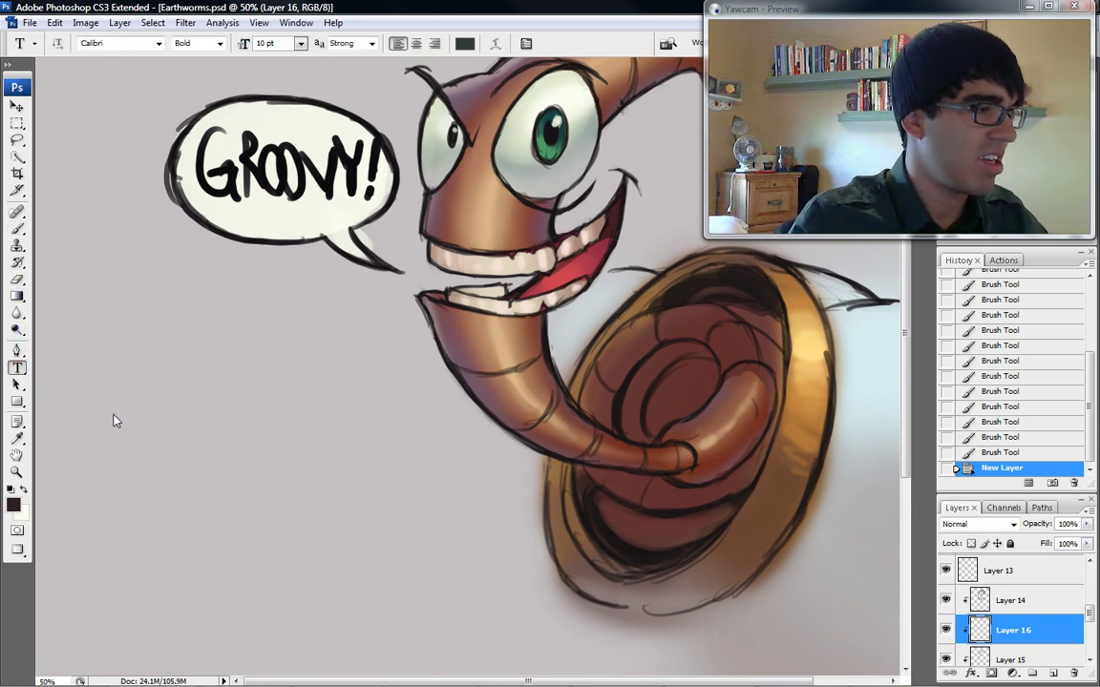
click(158, 318)
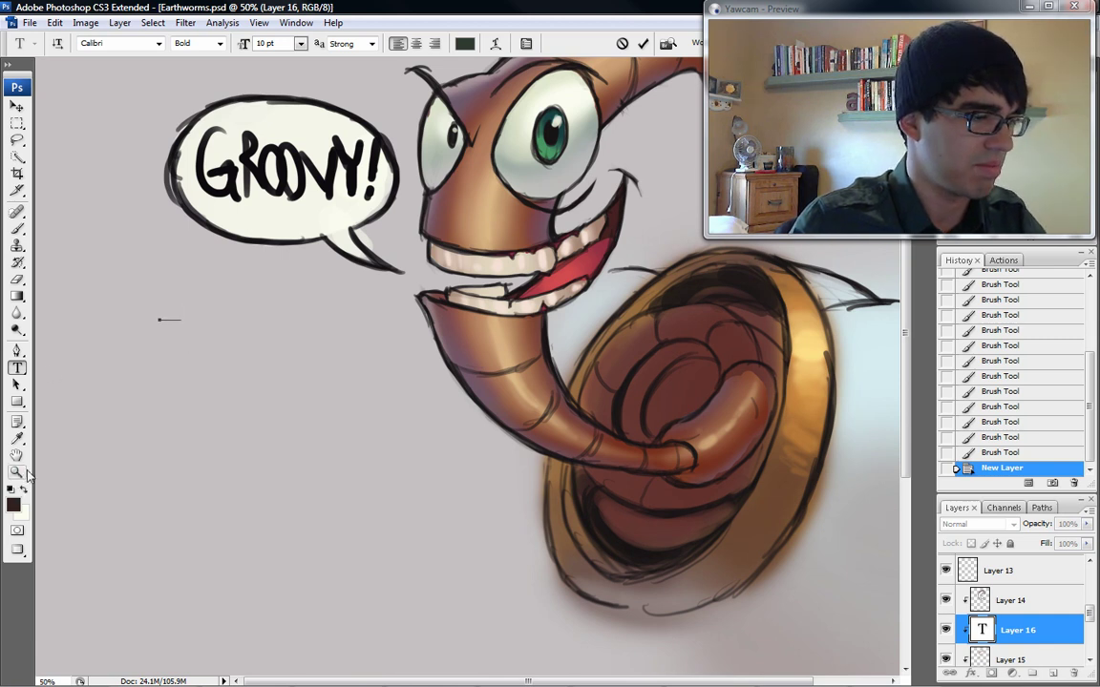
click(17, 106)
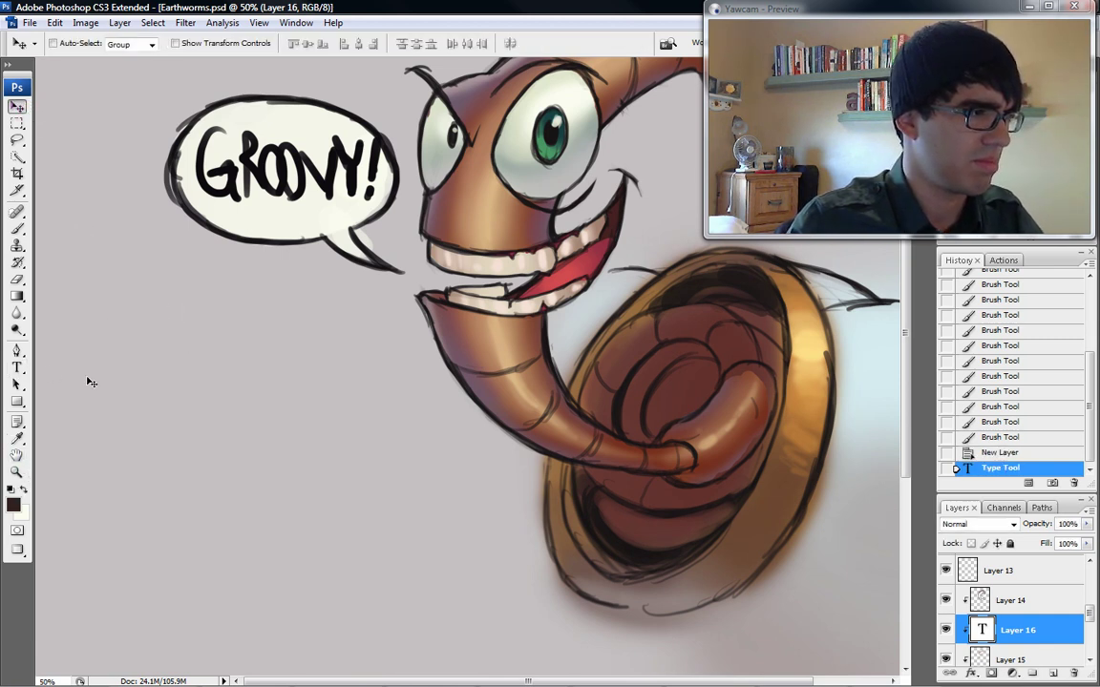
click(17, 368)
click(165, 293)
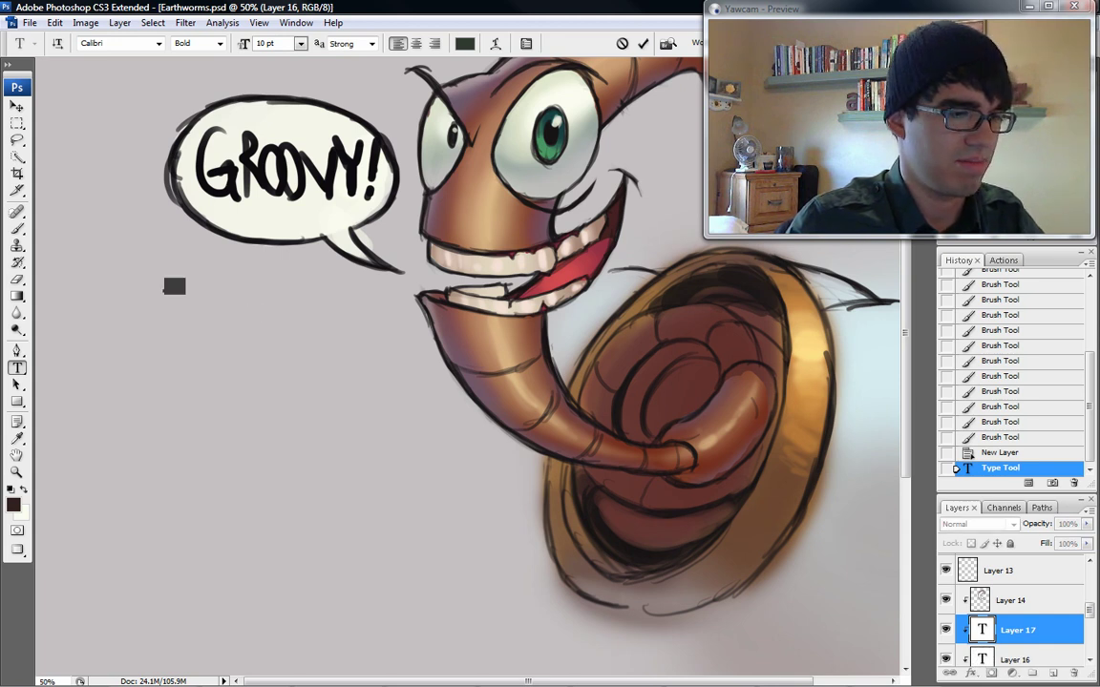
drag(1053, 637, 1074, 674)
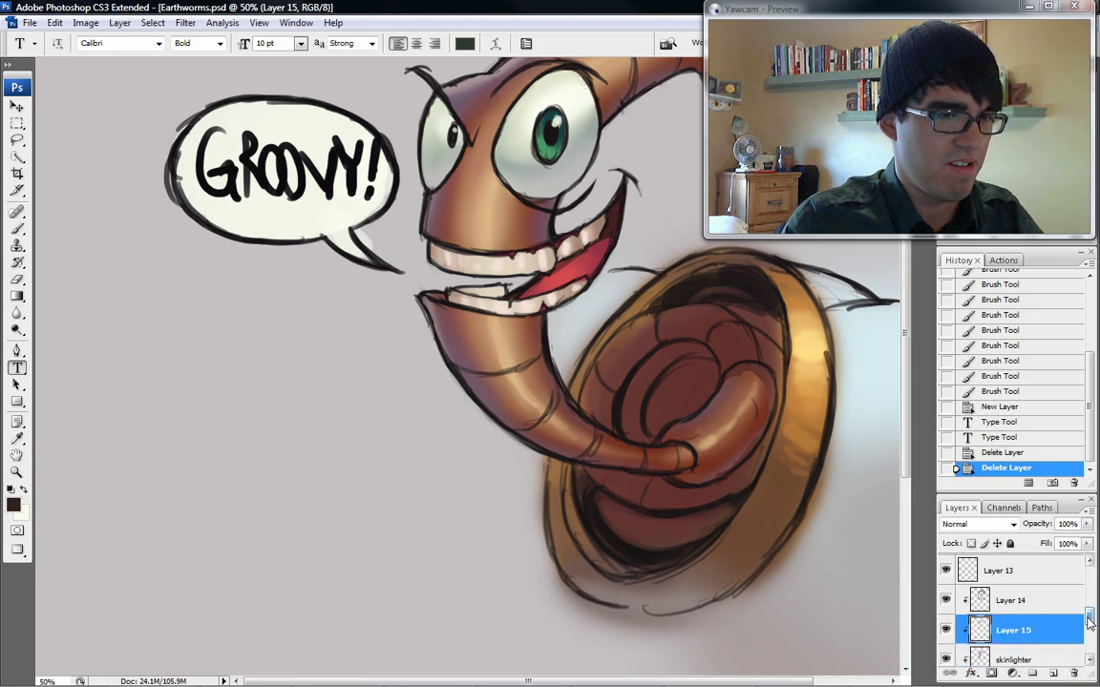
Step: Create a new layer above Layer 11 and draw a square text box in the empty background below the speech bubble
drag(1089, 616, 1090, 569)
click(1004, 570)
key(ctrl+shift+n)
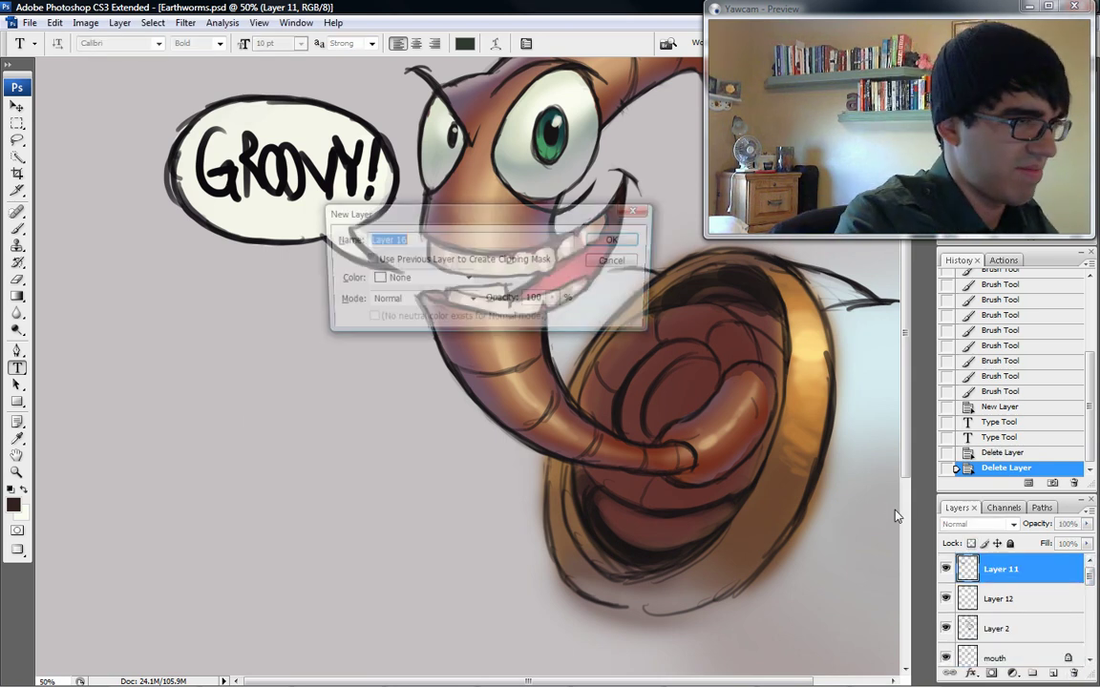
key(Return)
drag(64, 248, 290, 462)
drag(63, 248, 291, 465)
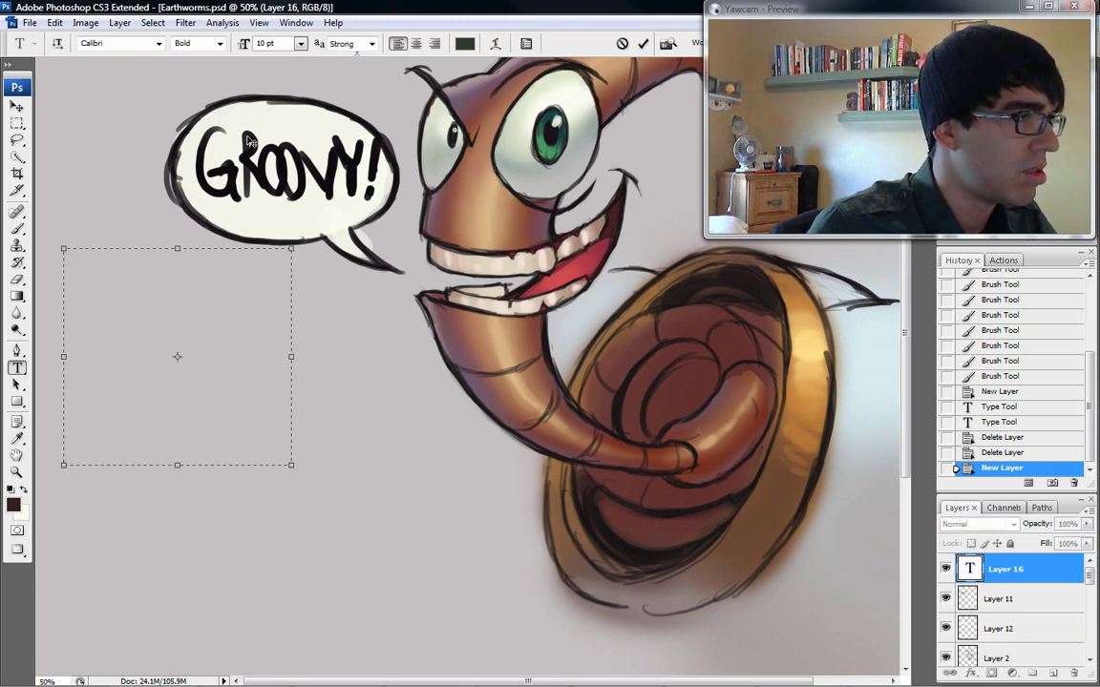
Step: Set the text size to 48 pt and fill the text box with one row of alternating square brackets, "[][][][]["
click(300, 43)
click(289, 269)
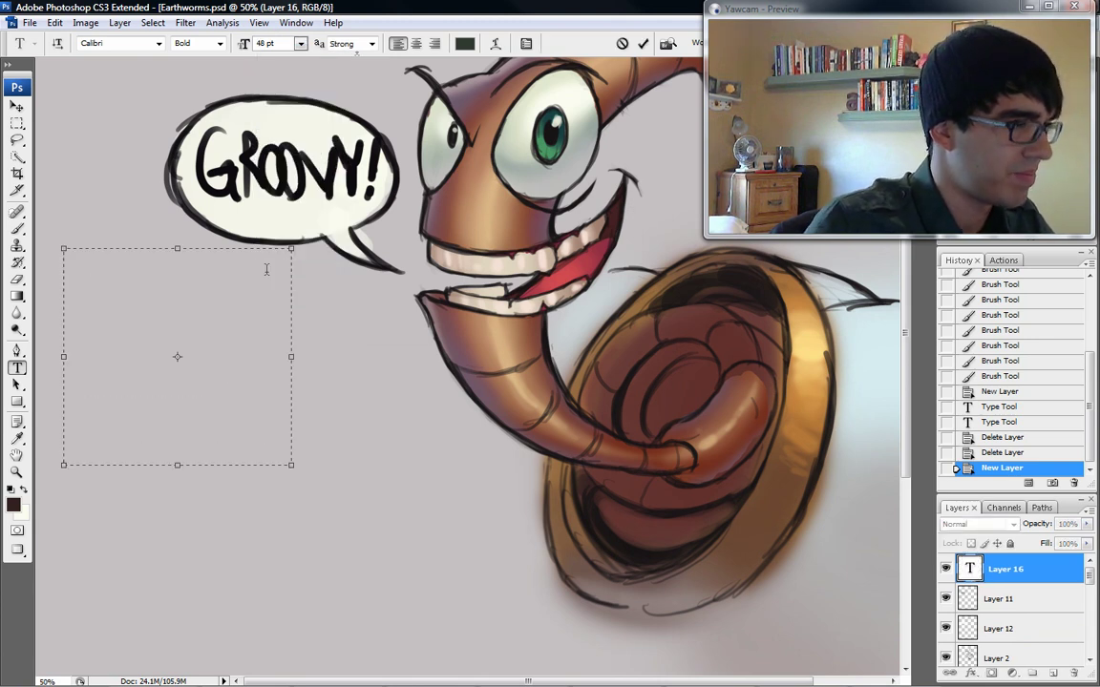
text([][])
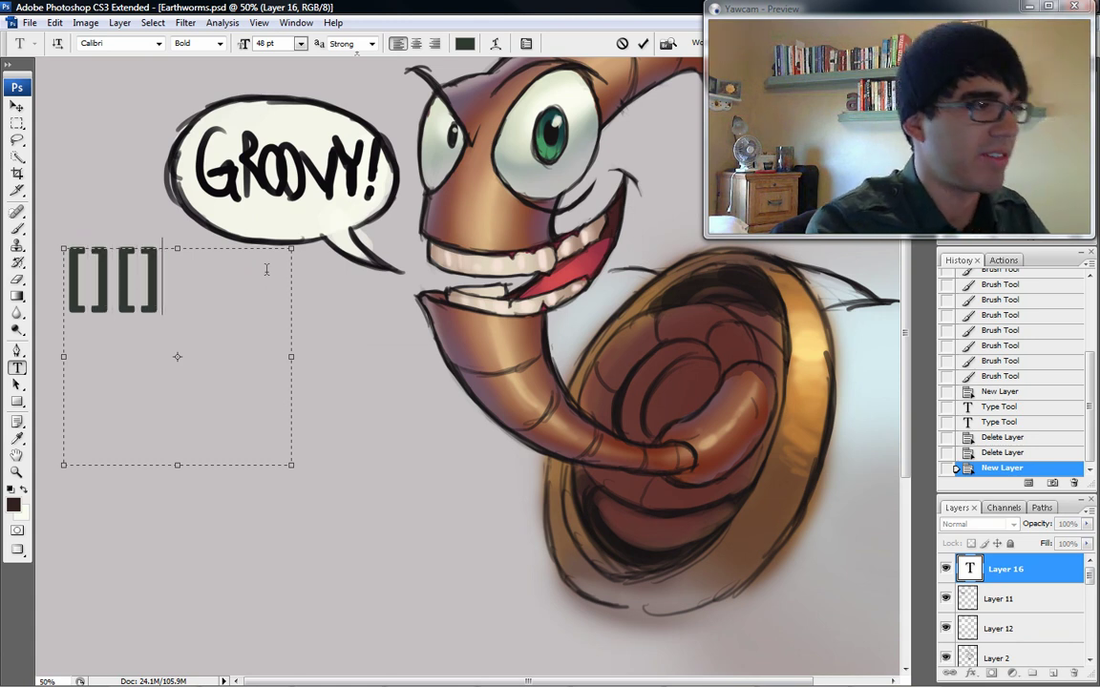
text([][][][][][][])
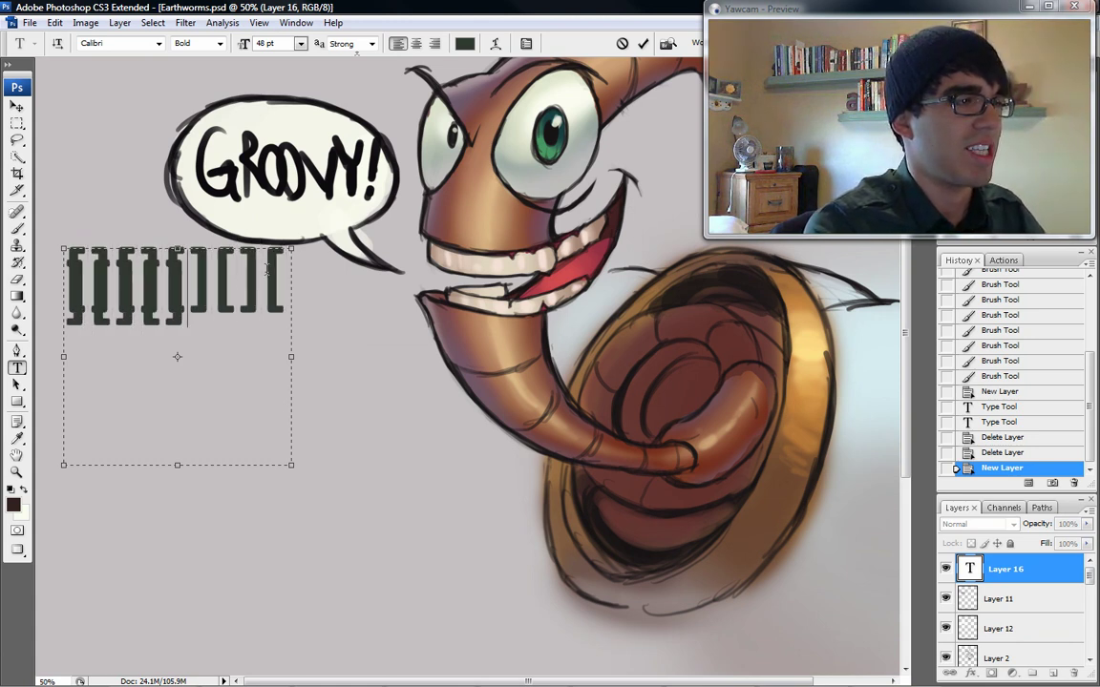
text([])
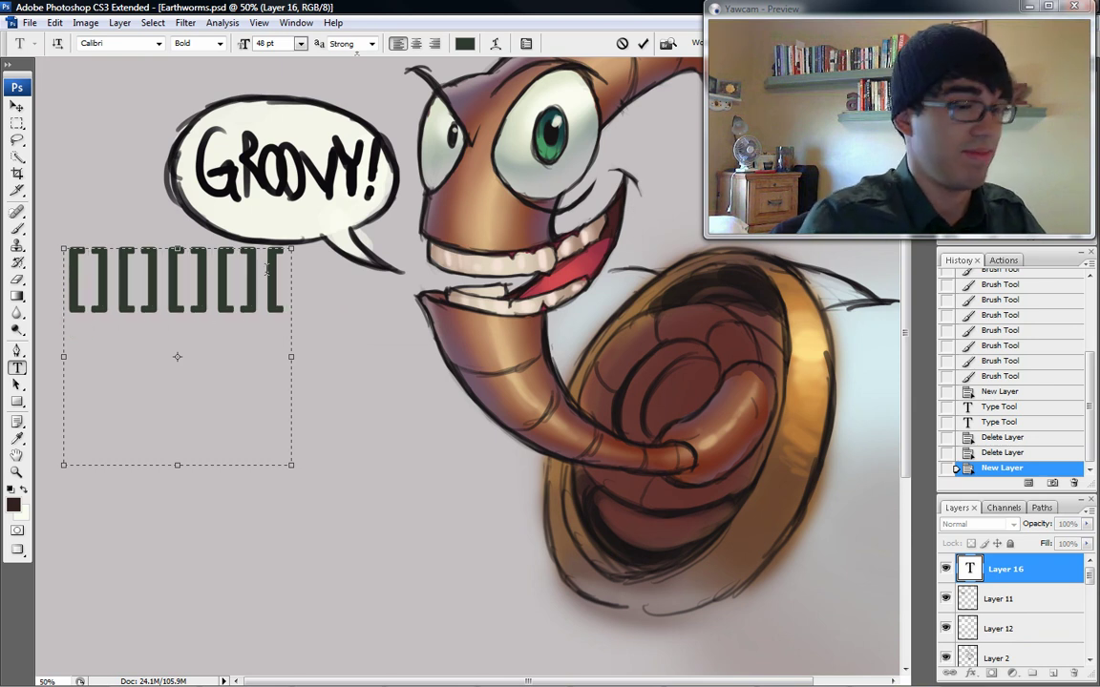
click(17, 106)
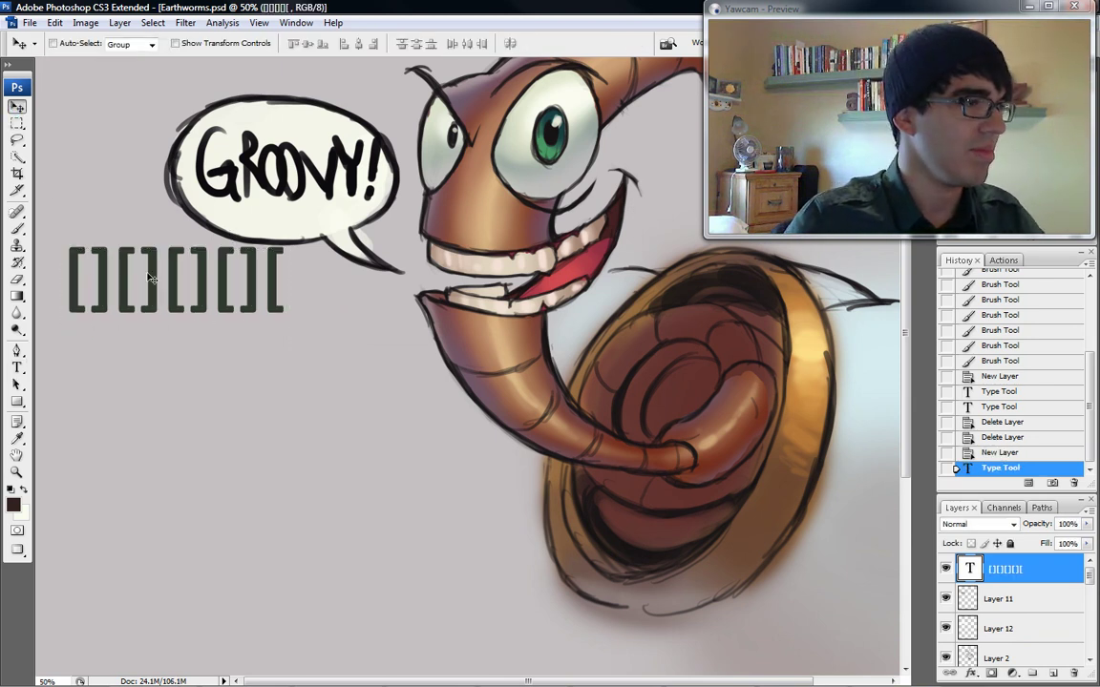
Step: Create a new layer above the bracket text layer and activate the Brush tool for painting on it
click(25, 230)
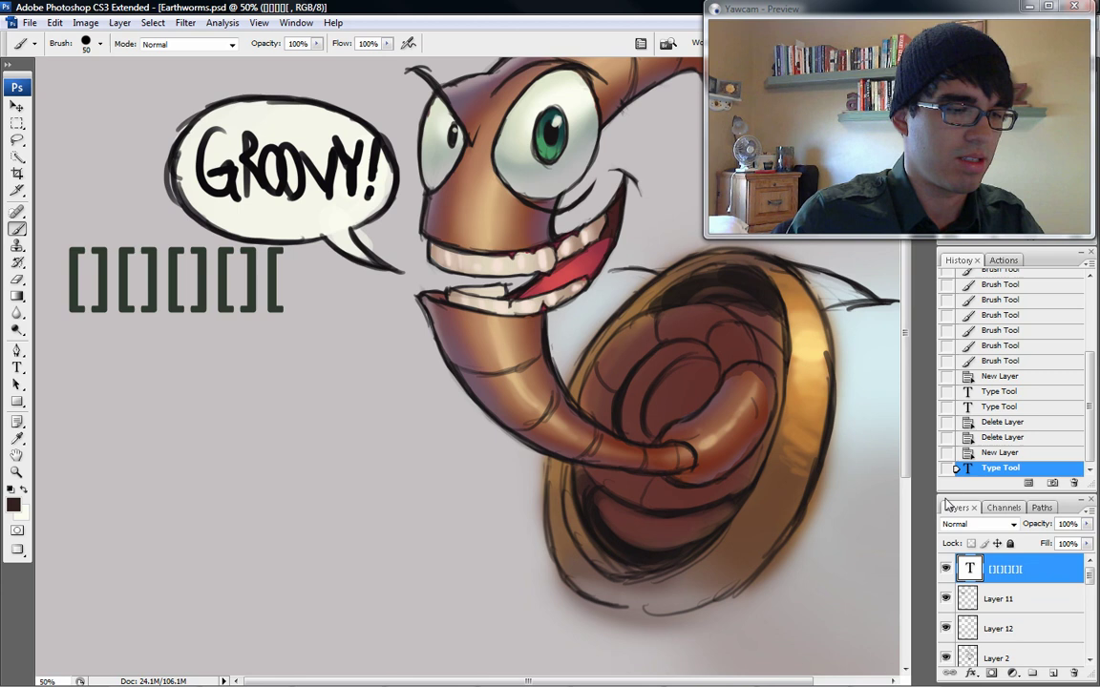
key(ctrl+shift+n)
key(Return)
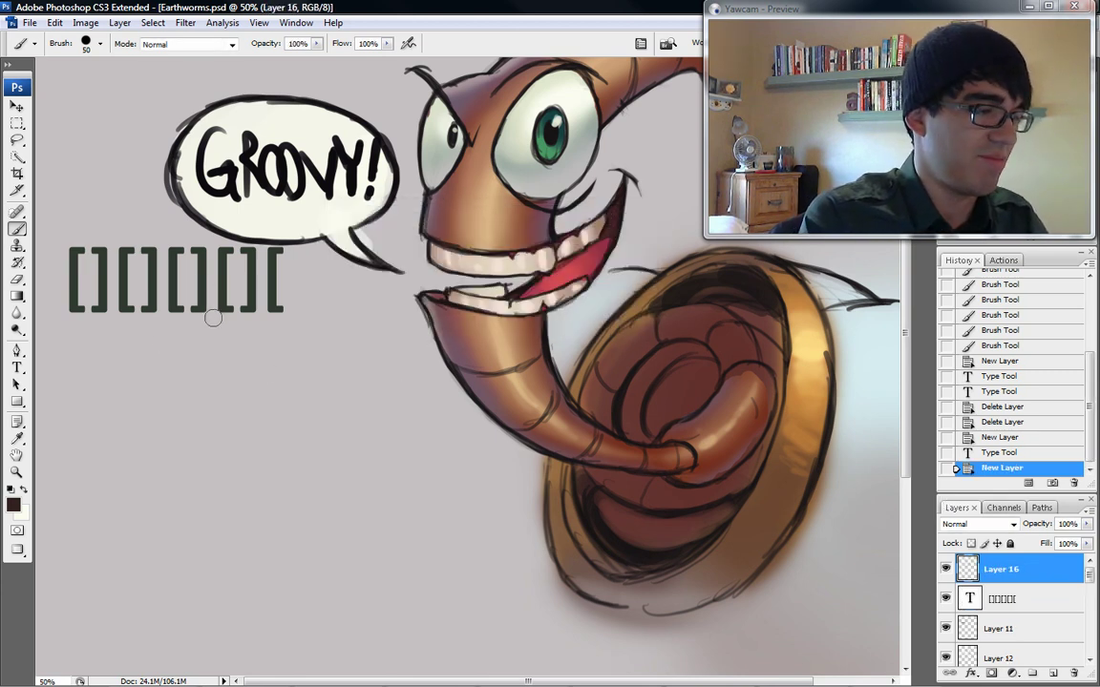
Step: Enlarge and shrink the brush repeatedly with the bracket shortcuts, and paint a broad dark brown blob below the bracket text
key(bracketright)
key(bracketright)
key(bracketright)
key(bracketright)
key(bracketright)
key(bracketleft)
key(bracketleft)
key(bracketleft)
key(bracketleft)
key(bracketleft)
key(bracketleft)
key(bracketleft)
key(bracketright)
key(bracketright)
key(bracketright)
key(bracketright)
key(bracketright)
key(bracketright)
key(bracketright)
key(bracketright)
key(bracketright)
key(bracketright)
key(bracketright)
key(bracketright)
key(bracketright)
key(bracketright)
key(bracketright)
key(bracketright)
key(bracketright)
key(bracketleft)
key(bracketleft)
key(bracketleft)
key(bracketleft)
key(bracketleft)
key(bracketleft)
key(bracketleft)
key(bracketleft)
key(bracketleft)
mouse_move(215, 459)
mouse_down()
mouse_move(325, 416)
mouse_move(305, 480)
mouse_move(417, 559)
mouse_move(289, 511)
mouse_move(356, 422)
mouse_up()
Step: Shrink the brush considerably and paint thin, curly dark brown lines over and around the blob
key(bracketleft)
key(bracketleft)
key(bracketleft)
key(bracketleft)
key(bracketleft)
key(bracketleft)
key(bracketleft)
key(bracketleft)
key(bracketleft)
mouse_move(338, 331)
mouse_down()
mouse_move(363, 342)
mouse_move(454, 501)
mouse_move(519, 563)
mouse_up()
mouse_move(389, 384)
mouse_down()
mouse_move(196, 367)
mouse_move(164, 520)
mouse_up()
mouse_move(166, 549)
mouse_down()
mouse_move(172, 568)
mouse_move(296, 584)
mouse_up()
Step: Enlarge the brush considerably and paint broad dark brown strokes over the blob's left side
key(bracketright)
key(bracketright)
key(bracketright)
key(bracketright)
key(bracketright)
key(bracketright)
key(bracketright)
key(bracketright)
key(bracketright)
mouse_move(181, 460)
mouse_down()
mouse_move(191, 454)
mouse_move(153, 449)
mouse_move(210, 477)
mouse_move(230, 404)
mouse_move(133, 387)
mouse_move(119, 406)
mouse_up()
Step: Scribble more strokes around the blob with the brush at 70 px and 60 px, and enlarge the brush to 80 px
key(bracketleft)
key(bracketleft)
key(bracketleft)
key(bracketleft)
key(bracketleft)
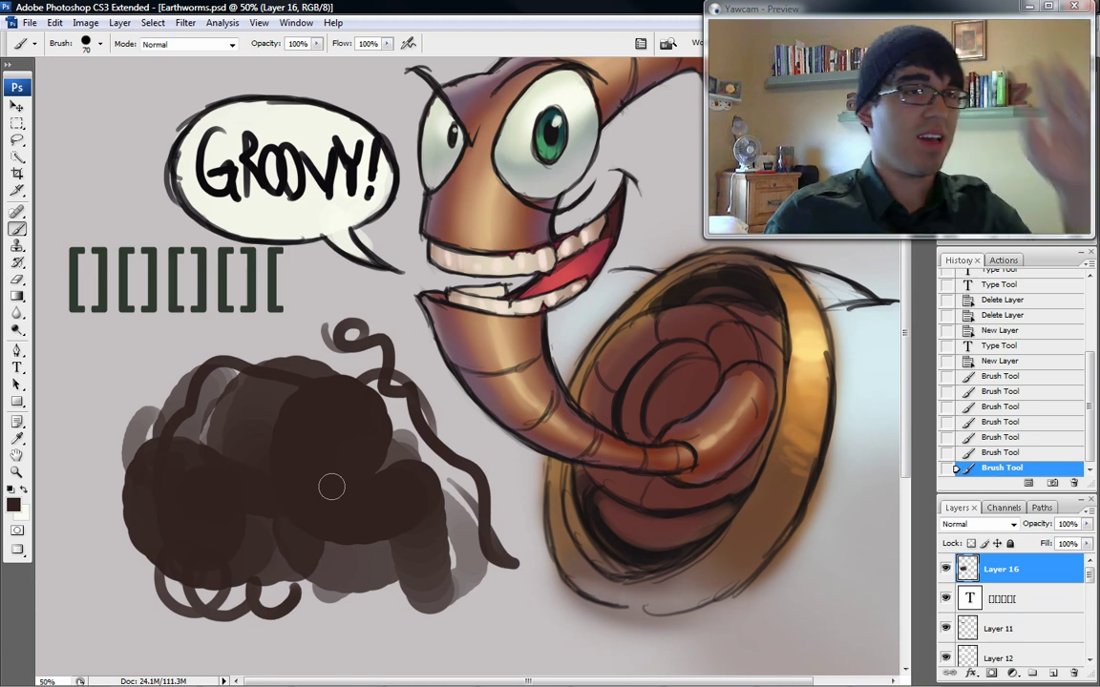
mouse_move(325, 365)
mouse_down()
mouse_move(356, 337)
mouse_move(409, 354)
mouse_move(379, 330)
mouse_move(293, 337)
mouse_move(328, 344)
mouse_move(268, 363)
mouse_up()
key([)
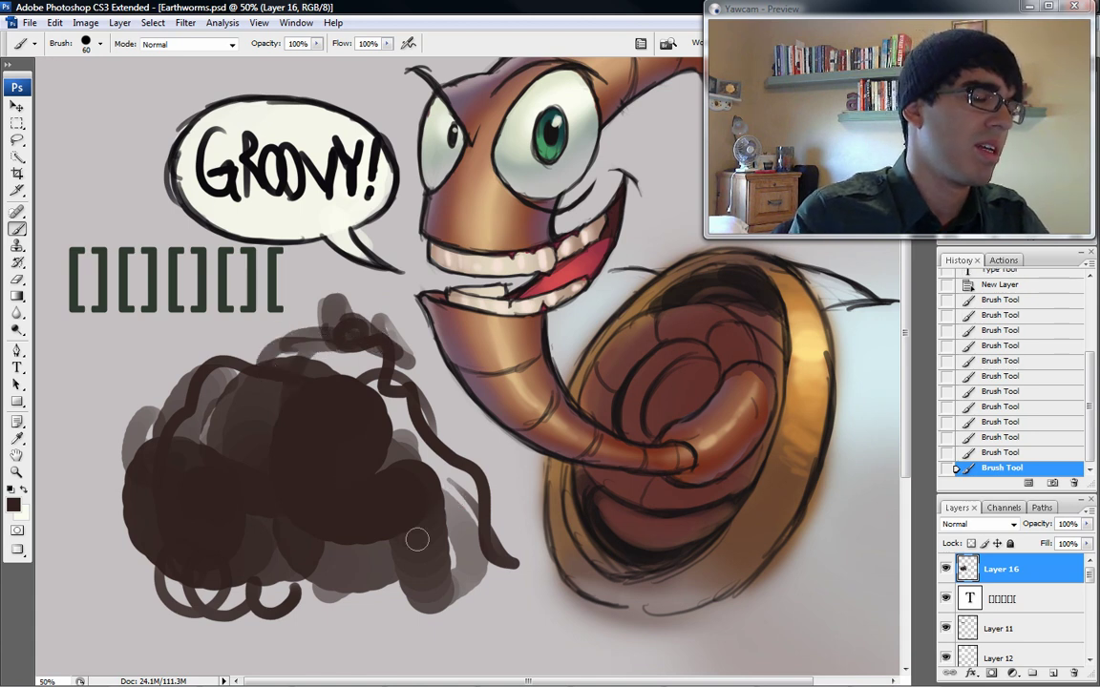
drag(417, 541, 347, 563)
key(bracketright)
key(bracketright)
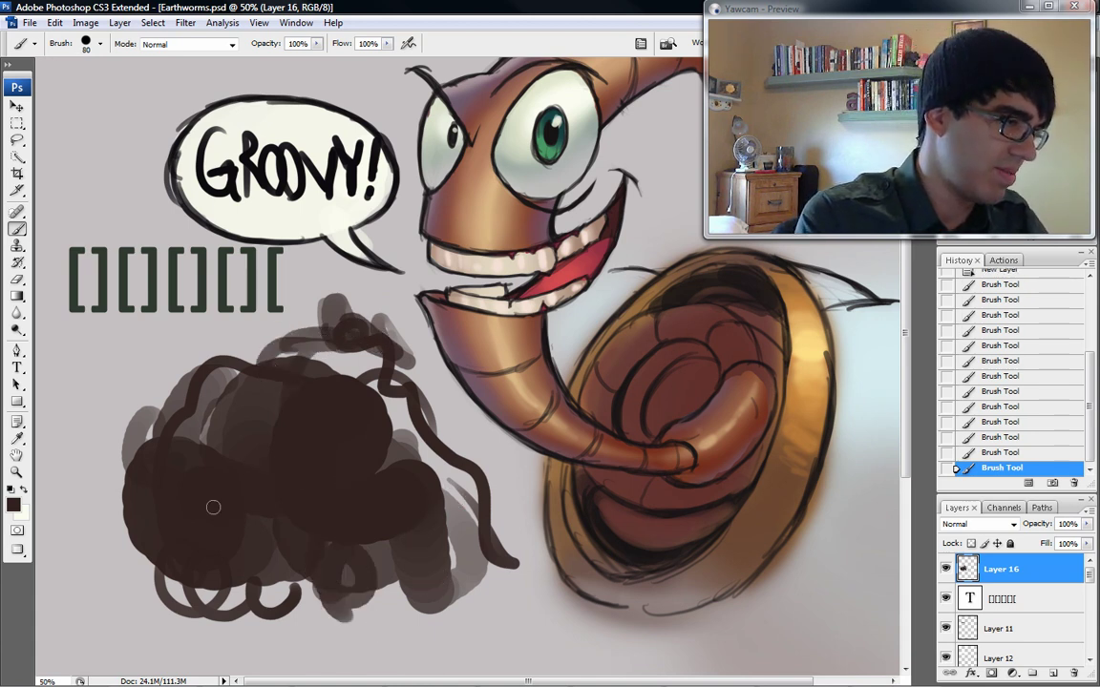
Step: Erase a curved smile and two round eyes out of the dark blob to form a smiley face
key(e)
drag(213, 507, 308, 483)
click(222, 448)
click(260, 441)
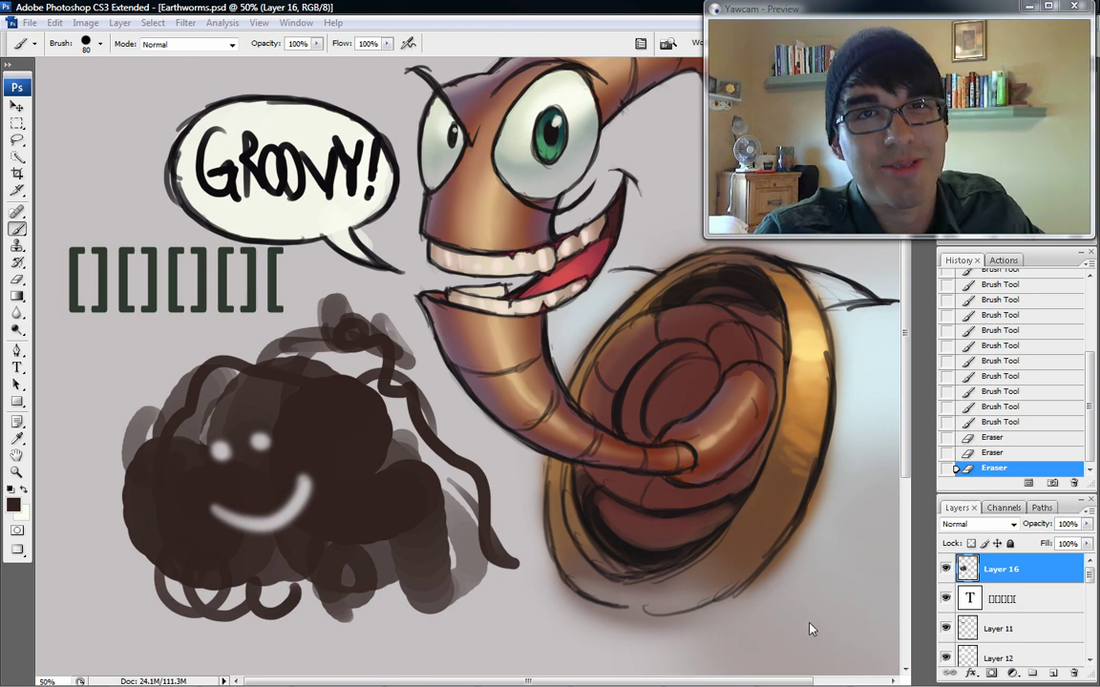
mouse_move(674, 675)
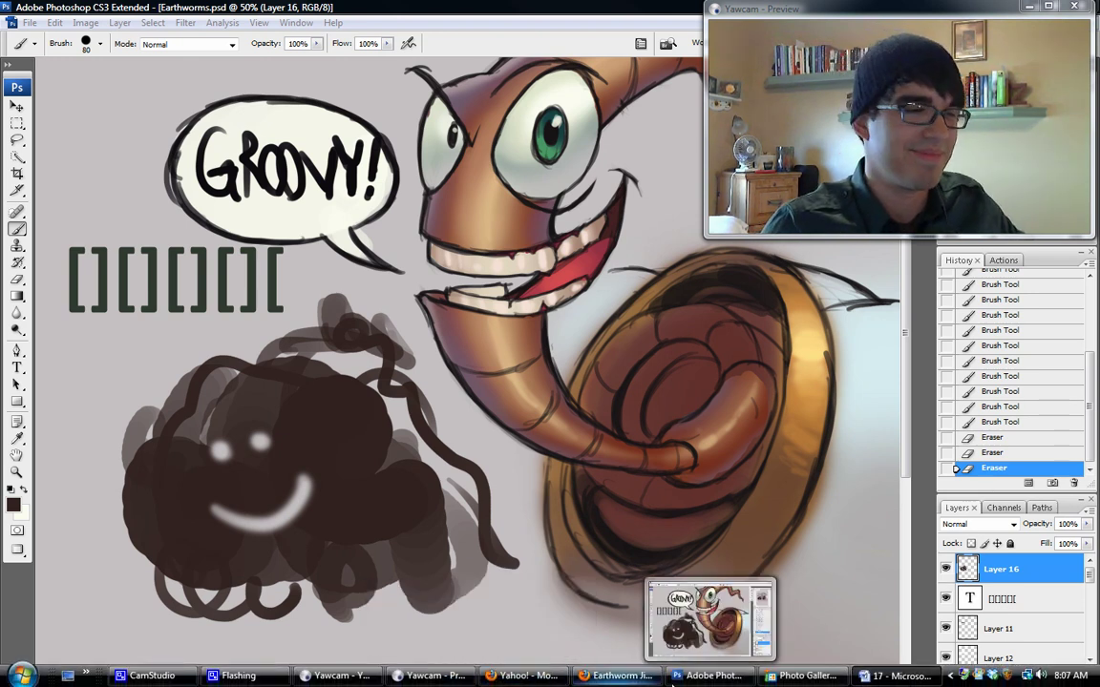